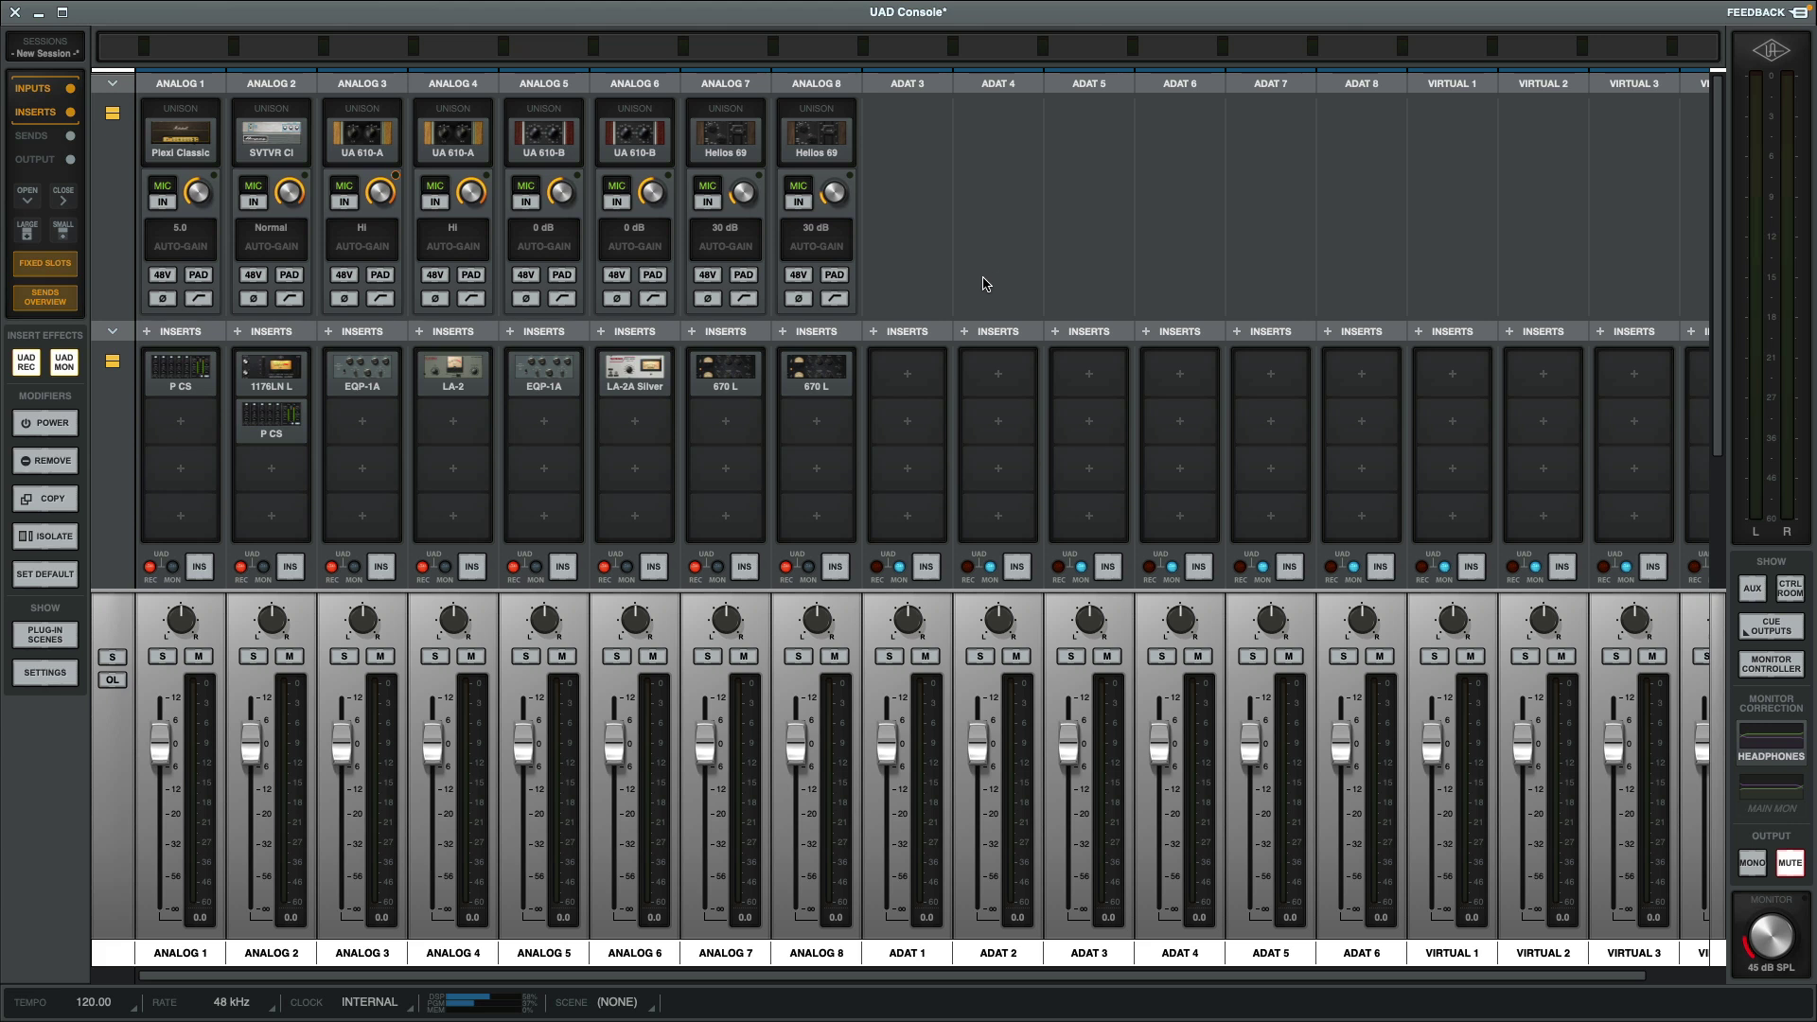
Open the Unison 610-A preamp on ANALOG 4 and the 1176LN compressor on ANALOG 2
click(467, 140)
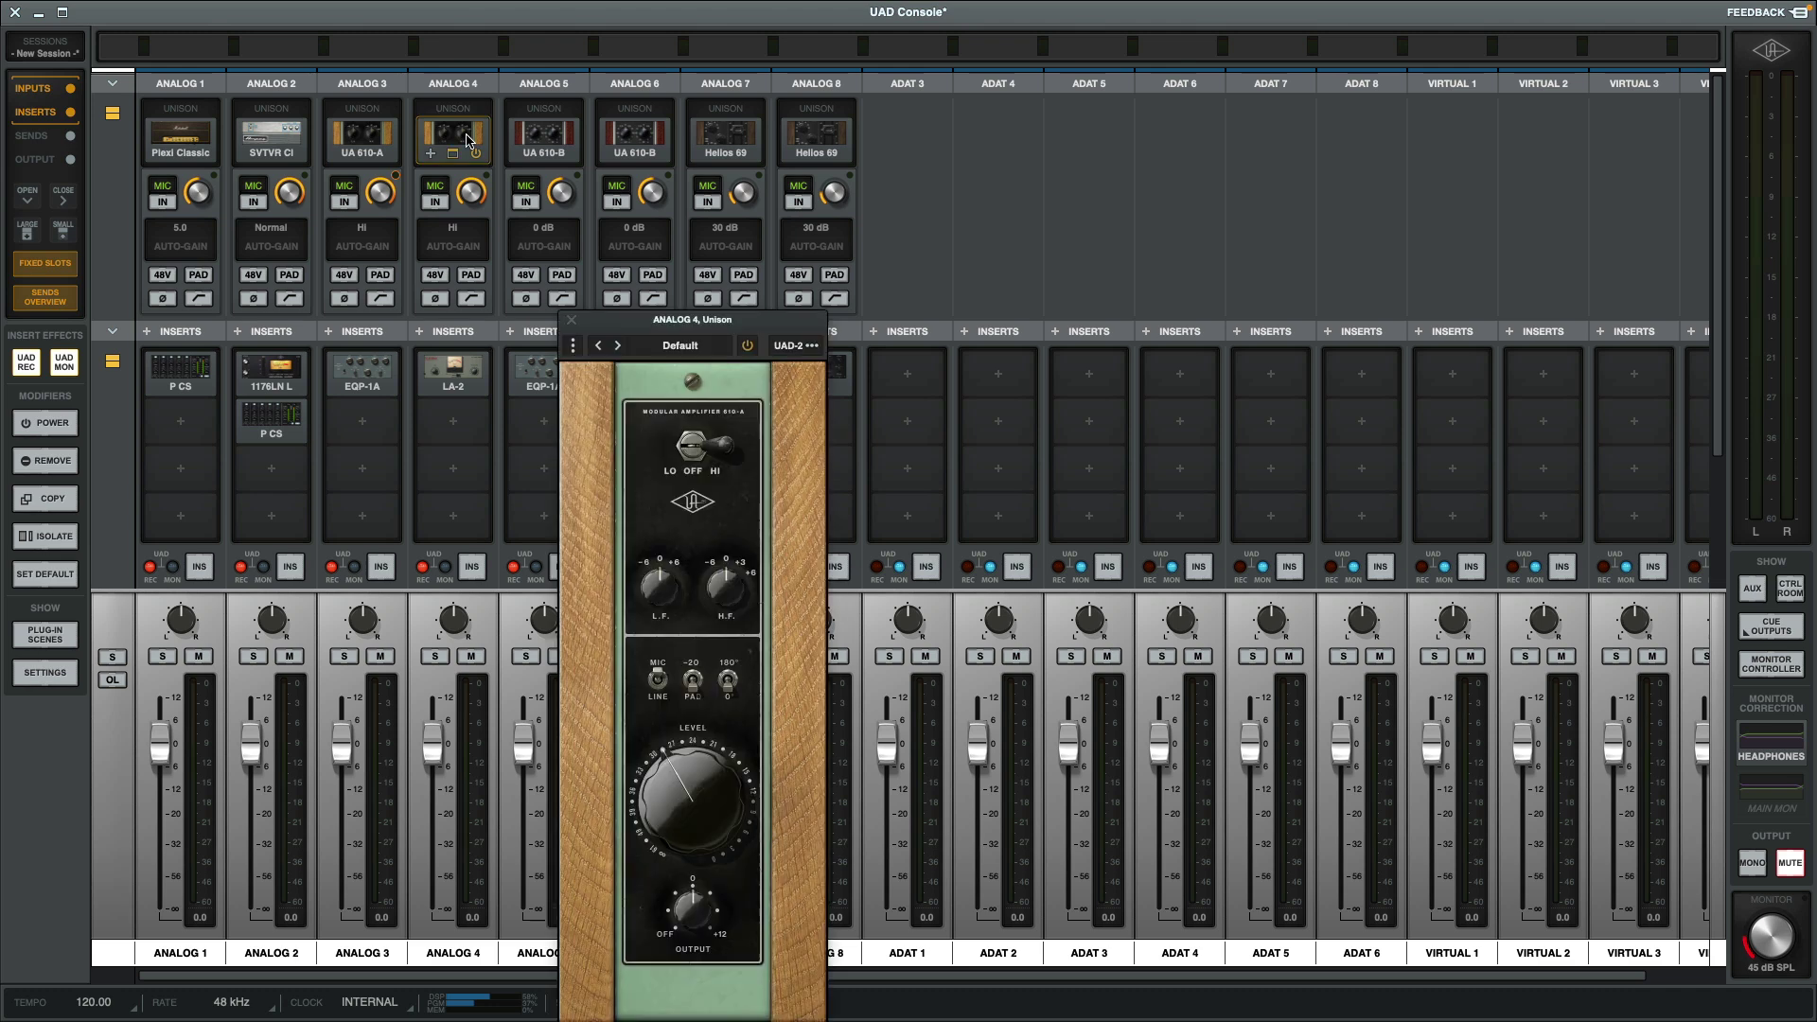
drag(747, 317, 1057, 142)
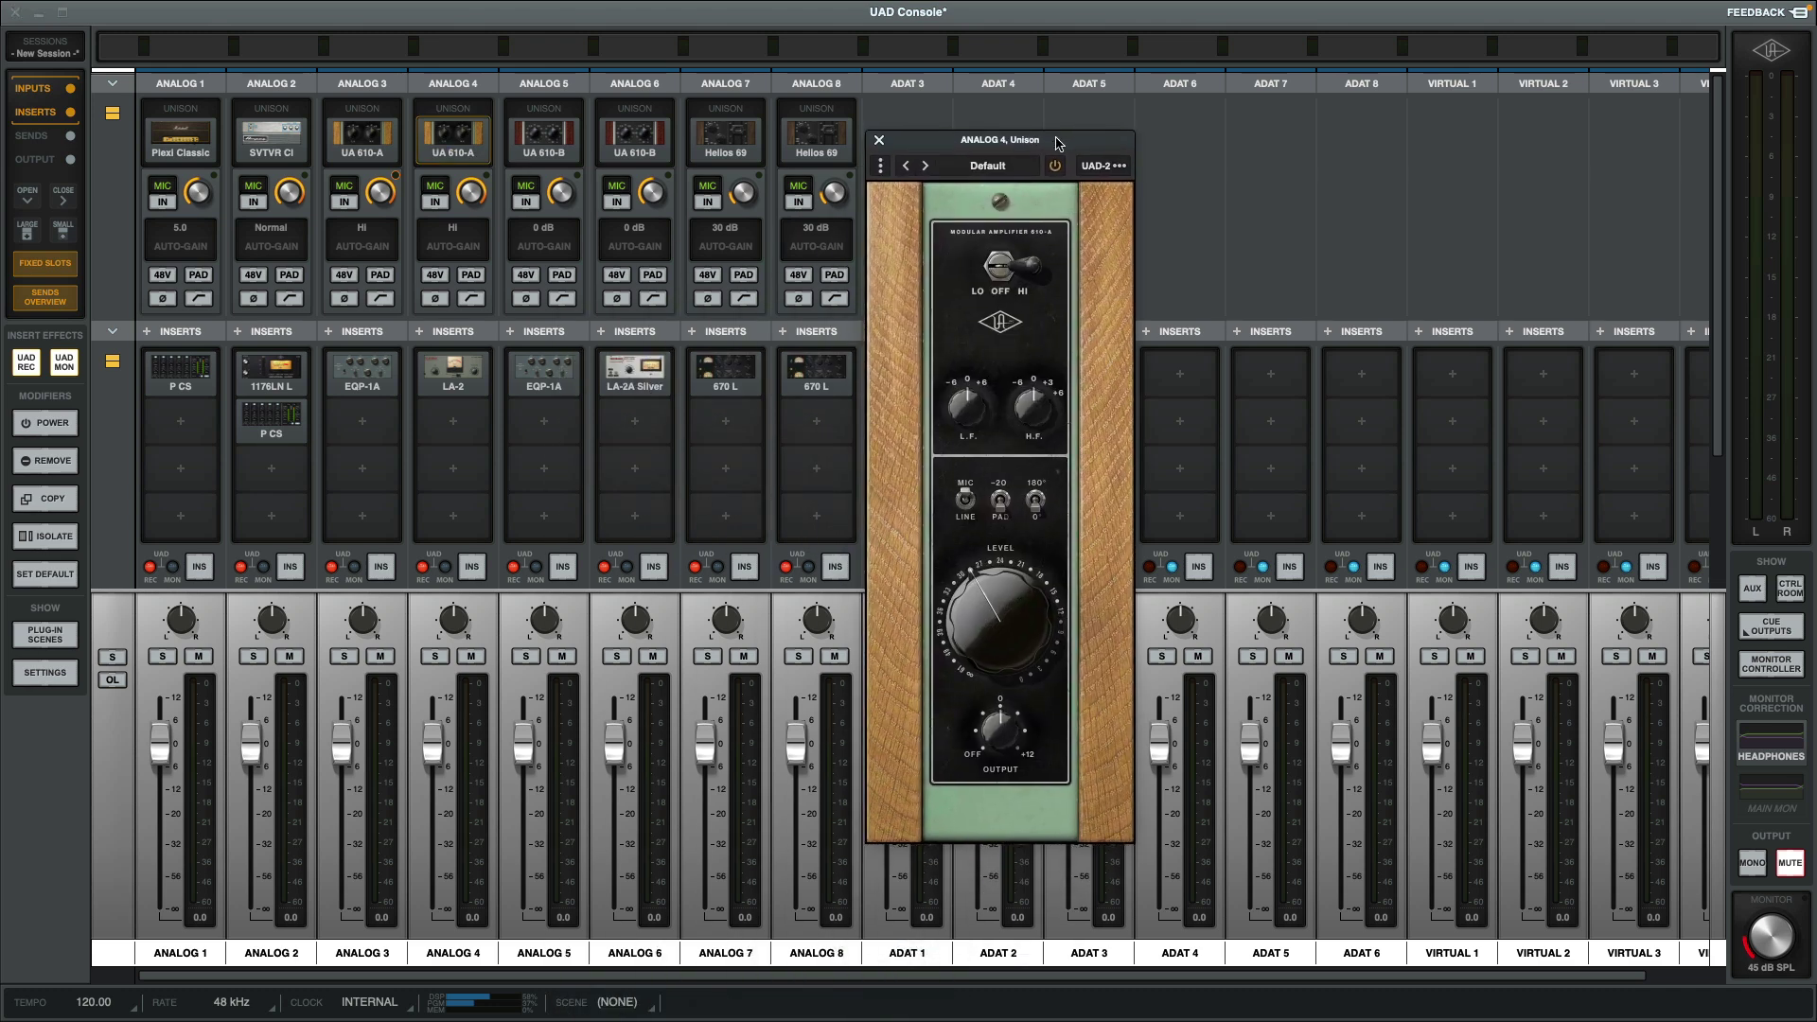
click(298, 363)
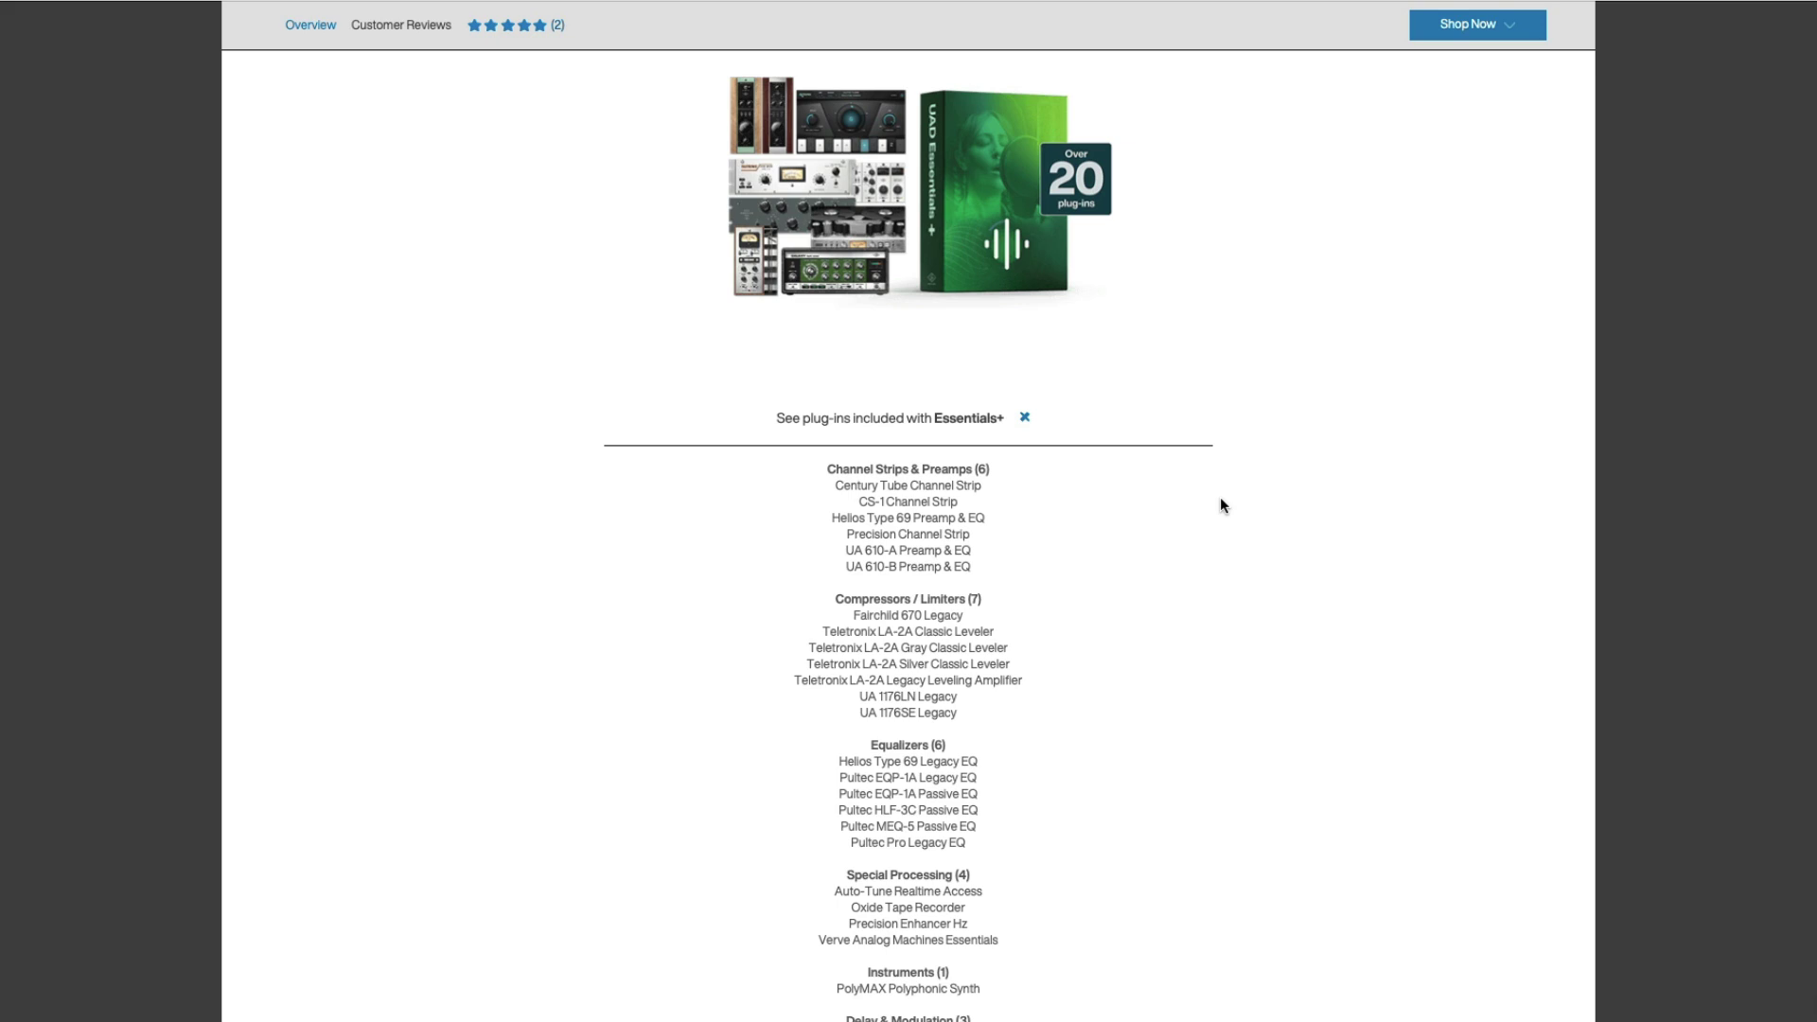
Scroll the UAD Essentials+ page down to the delay, reverb and guitar plug-in sections
scroll(1220, 500, down, 3)
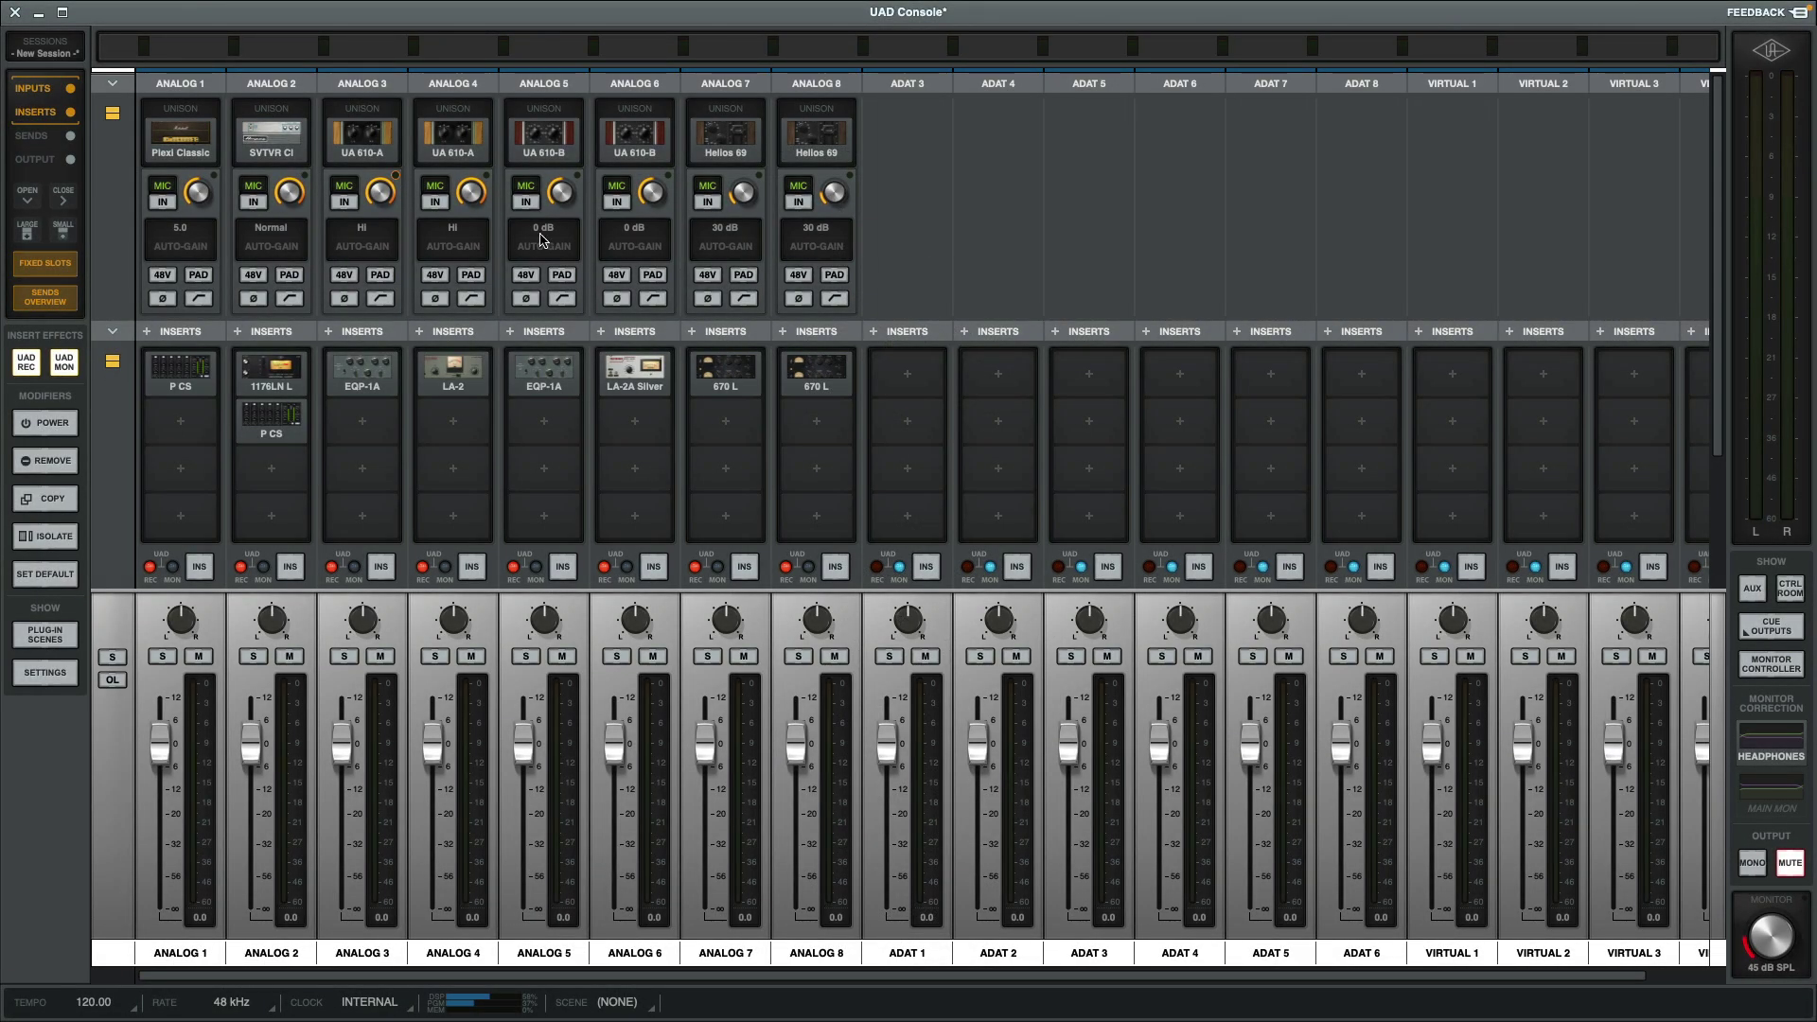
Open the Ampeg SVTVR Classic amp and 1176LN compressor on ANALOG 2, moving the 1176LN window aside
click(287, 140)
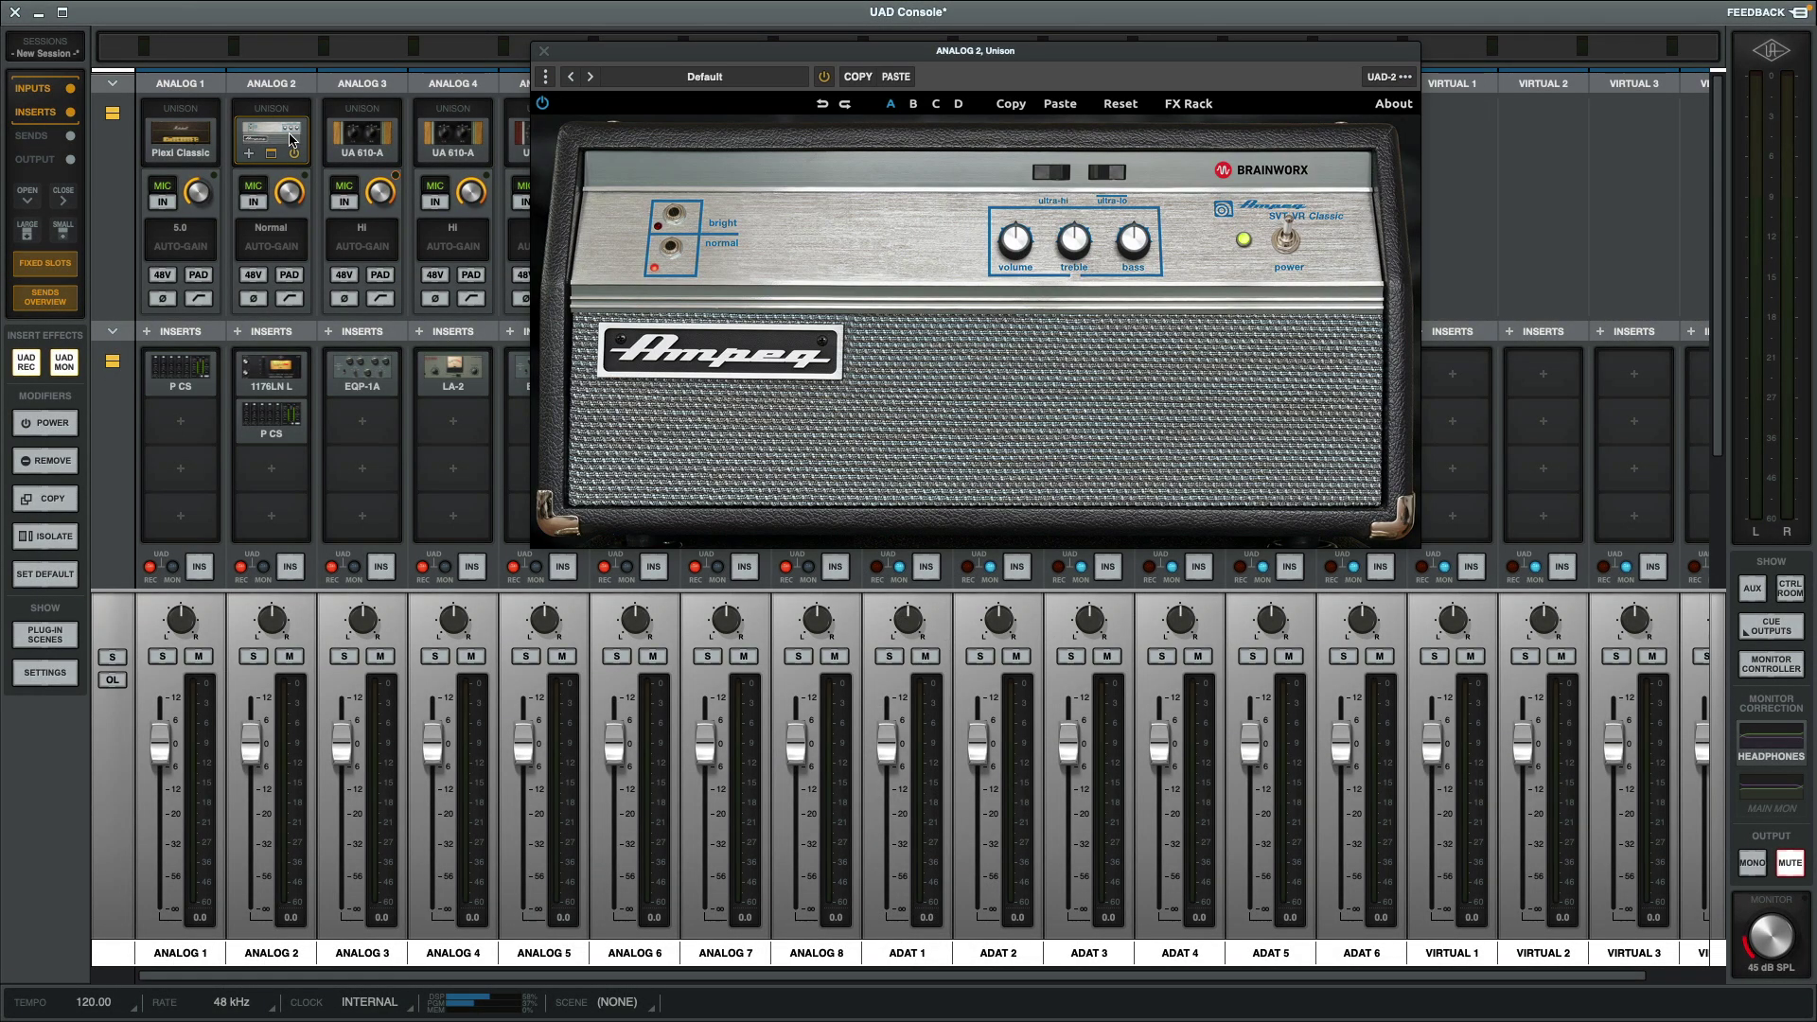
click(284, 365)
drag(1085, 742, 981, 635)
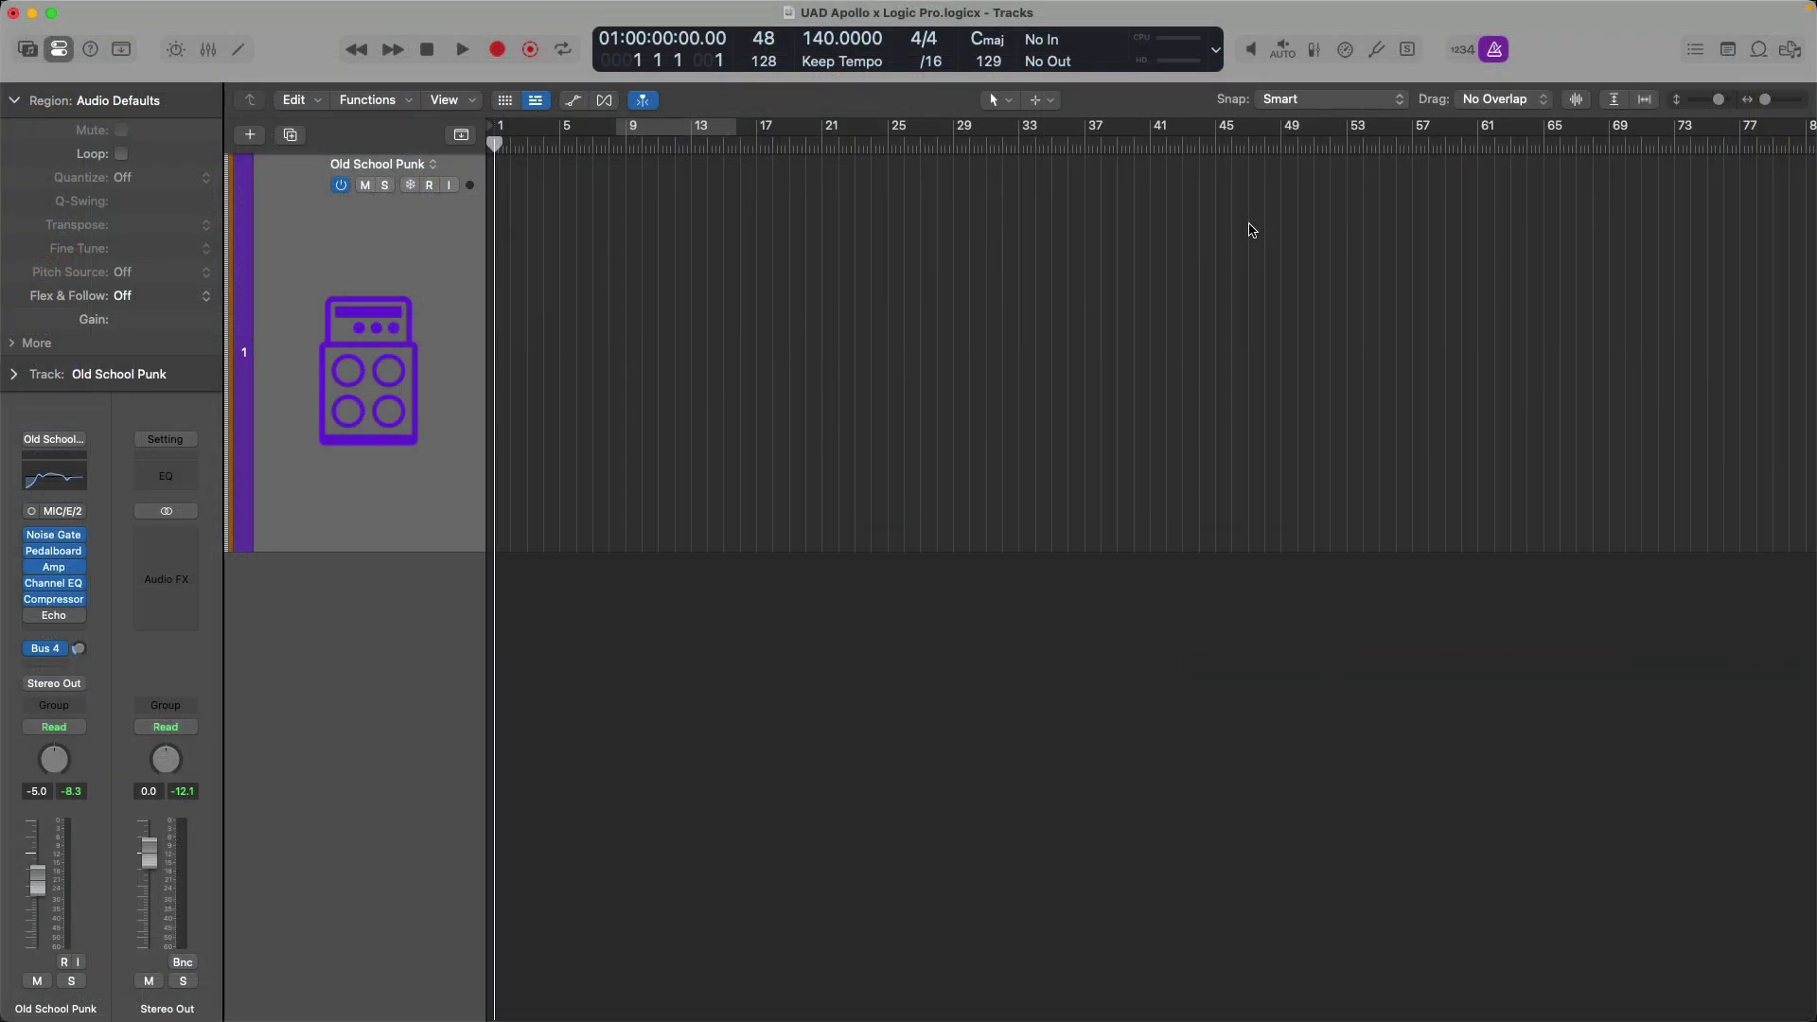
Arm Old School Punk, turn on Low Latency Mode, and record a take
key(alt+r)
click(1251, 55)
key(r)
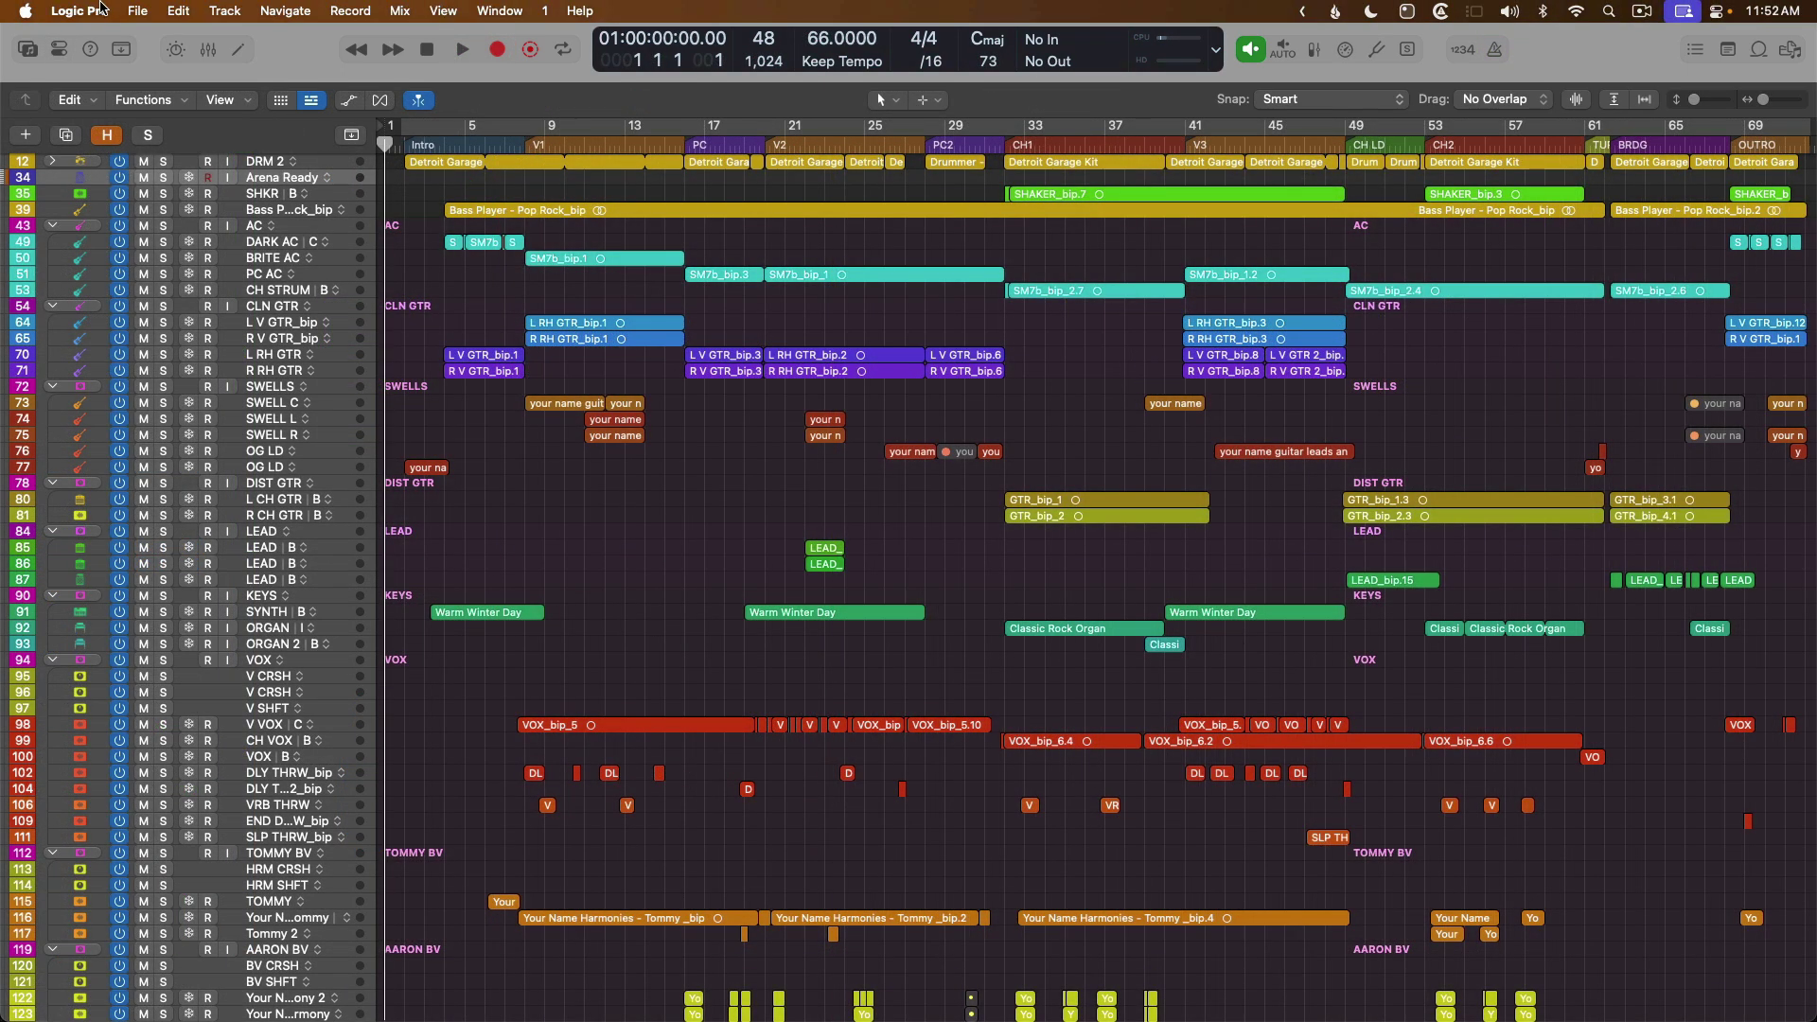
In Logic's Audio settings, change the I/O buffer size from 1,024 to 128 samples
click(101, 9)
mouse_move(109, 72)
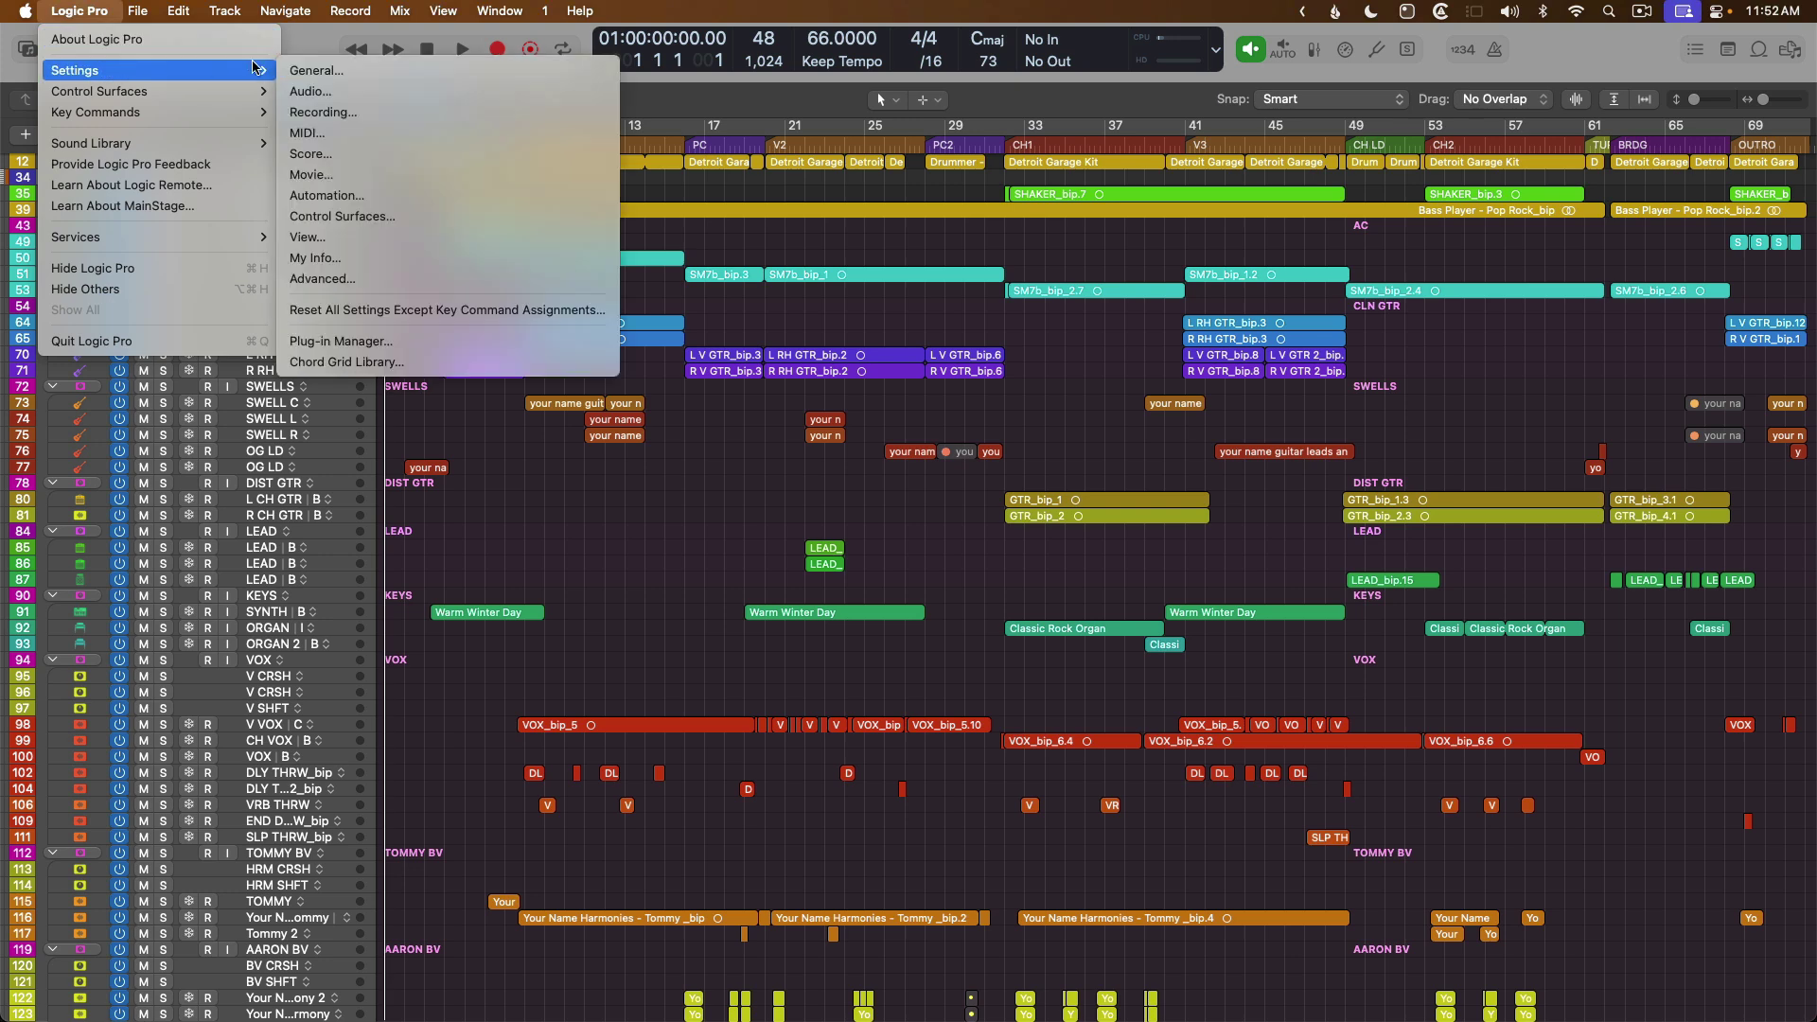
click(381, 95)
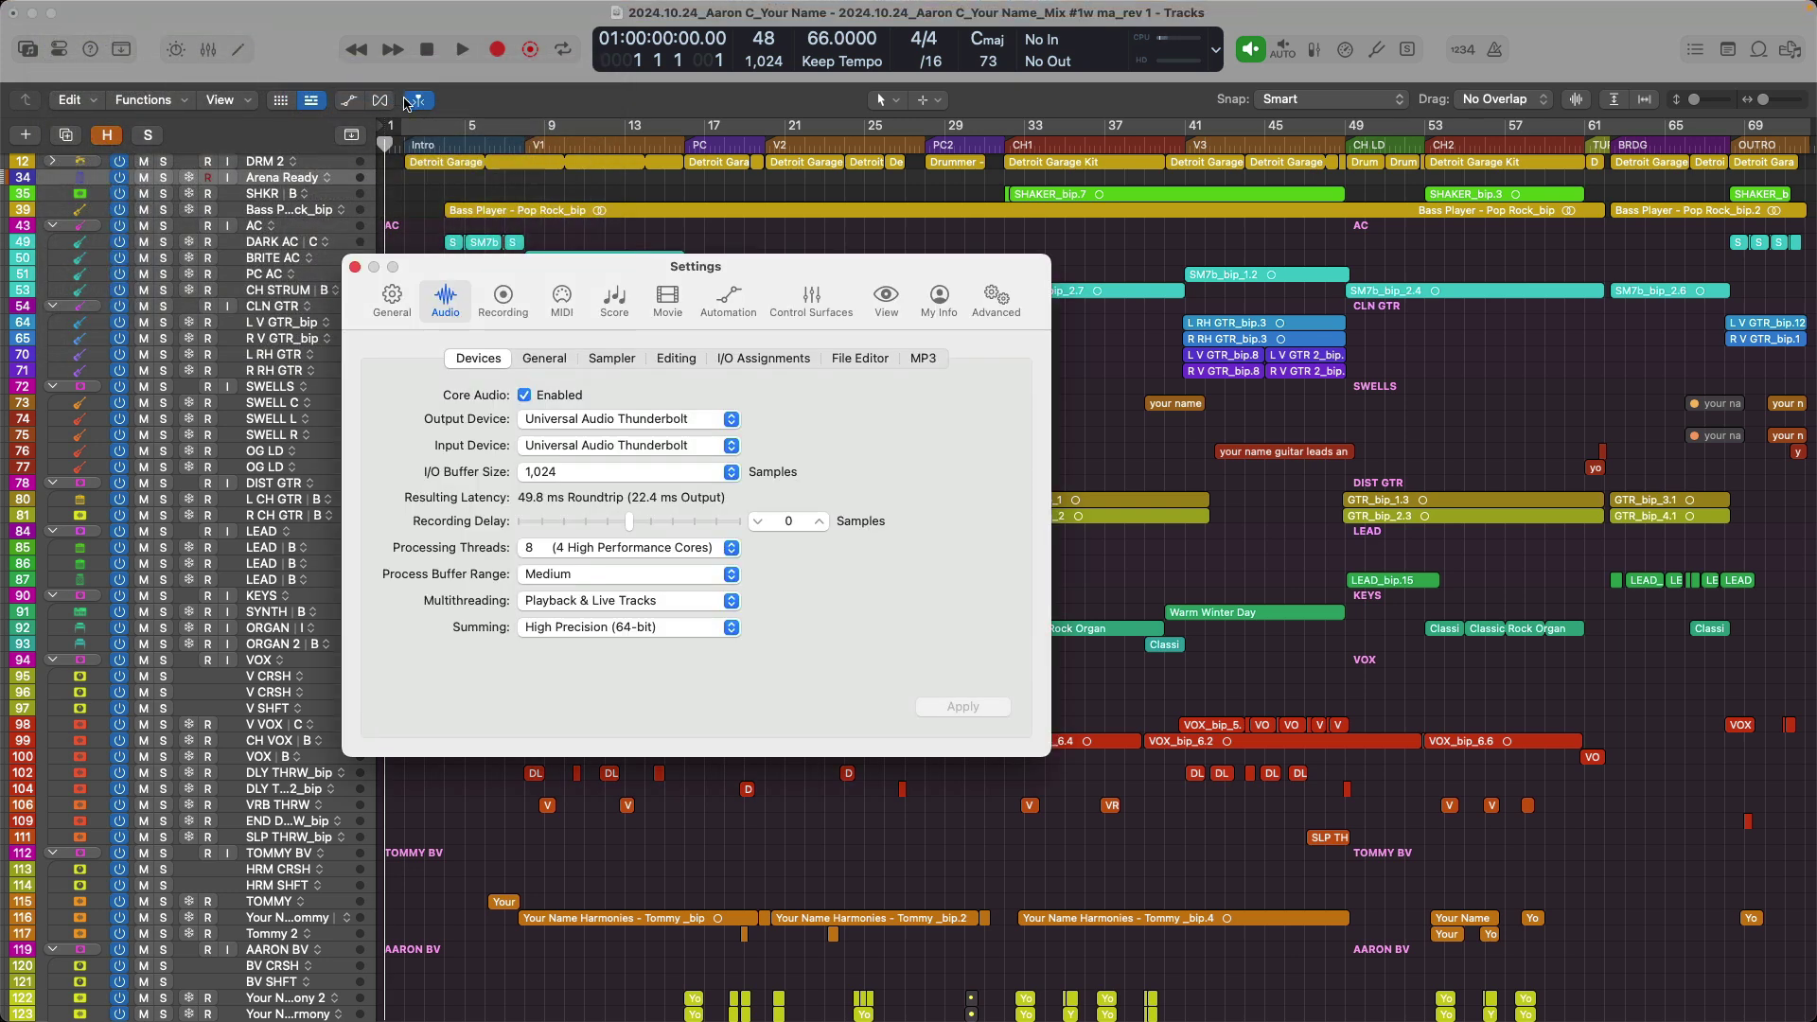
click(585, 471)
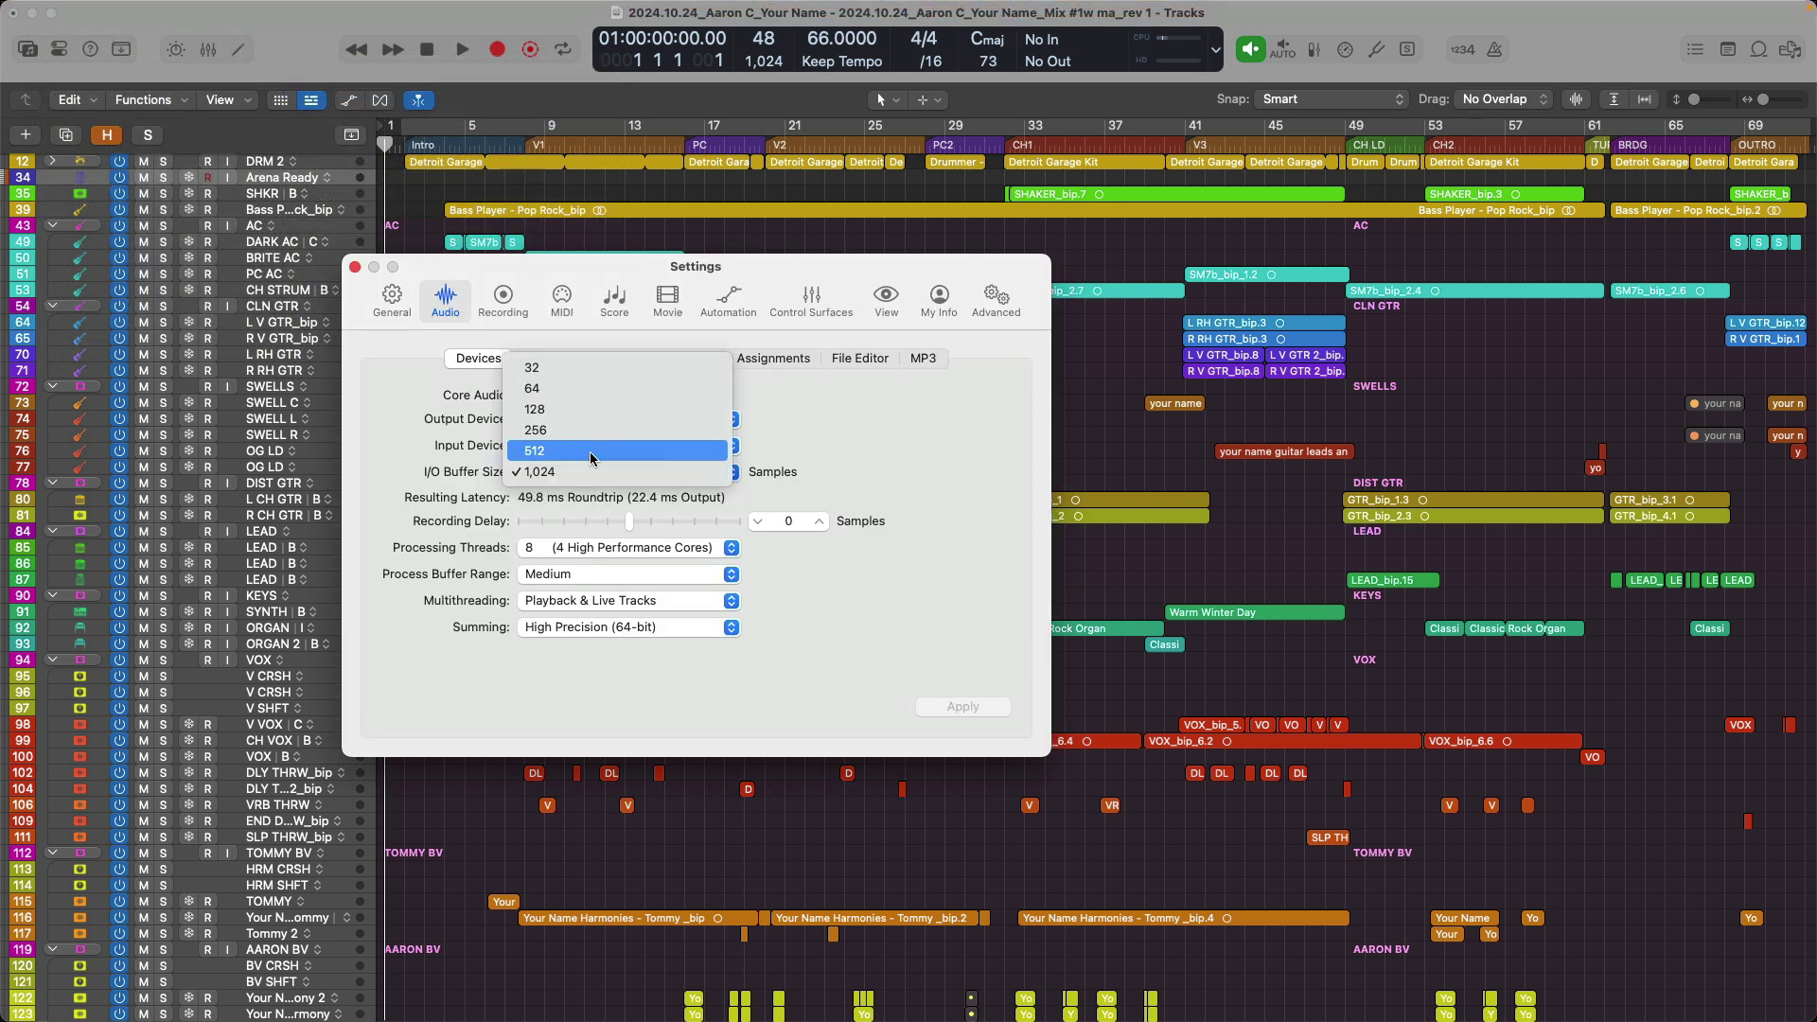
click(600, 409)
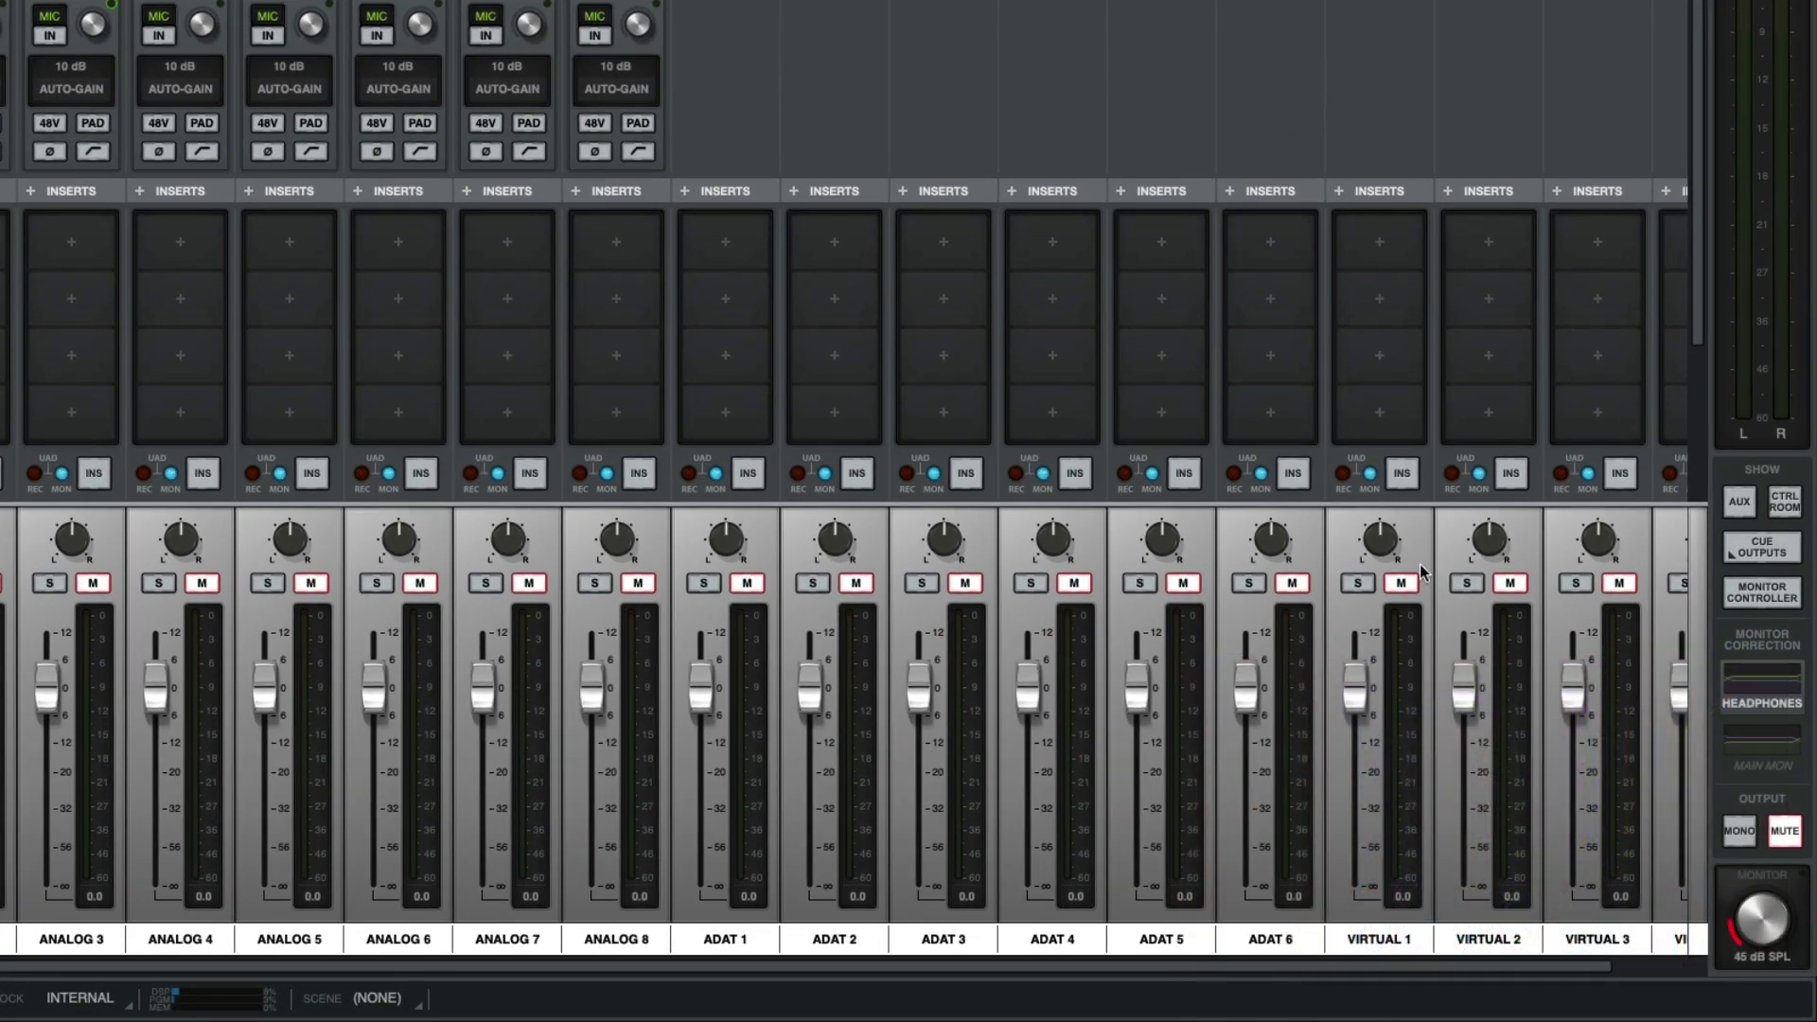
Enable main monitor correction with the 2.0 (Stereo) profile and bypass SoundID Reference on Stereo Out
click(1789, 747)
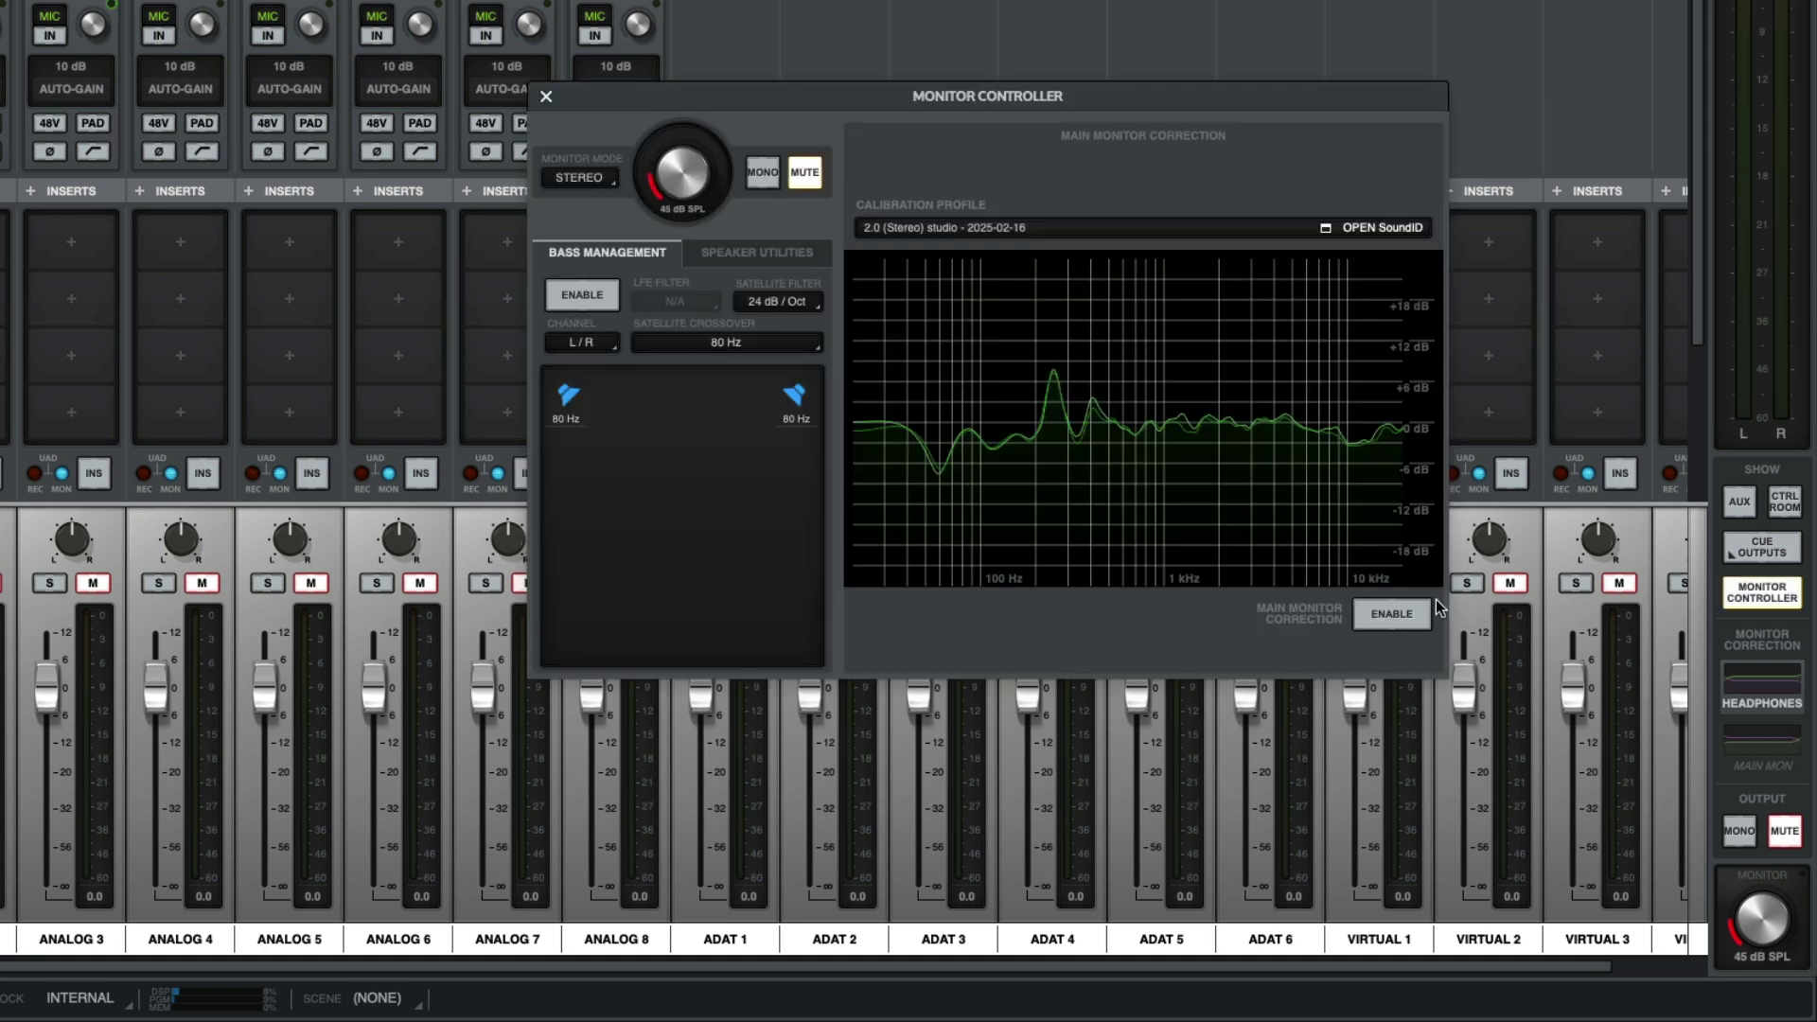
click(1408, 620)
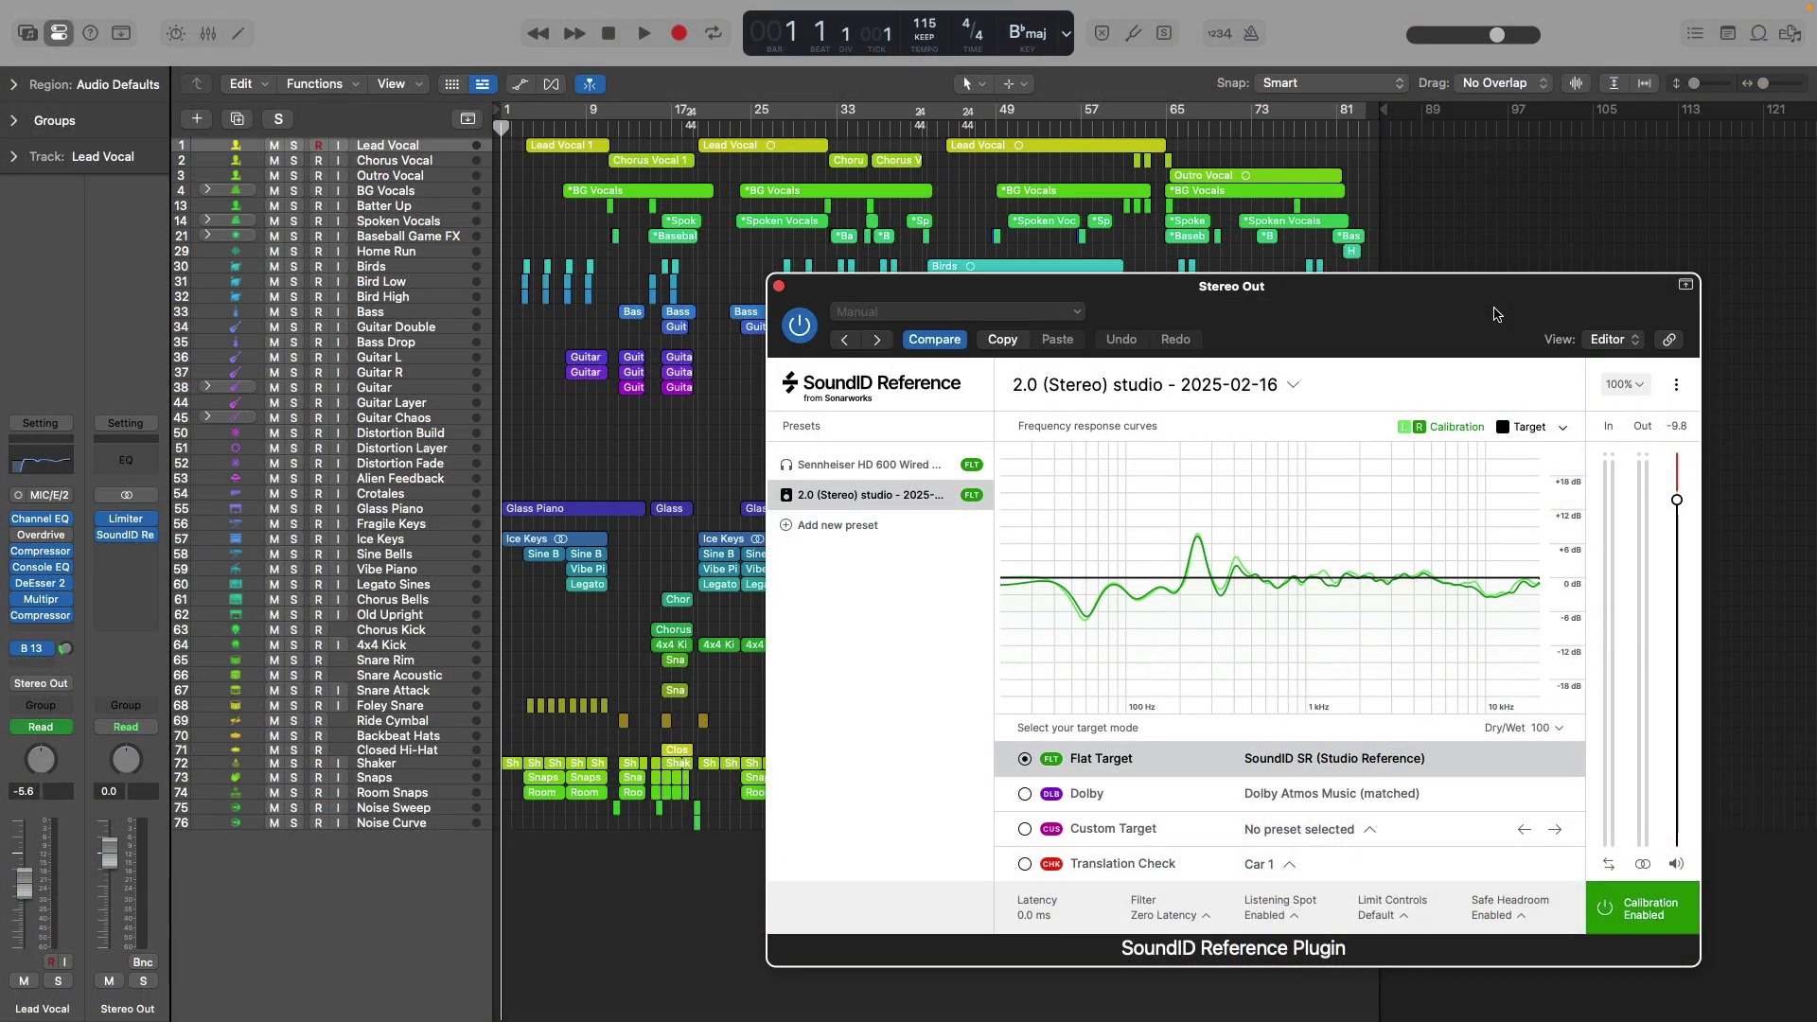
click(799, 326)
key(super+b)
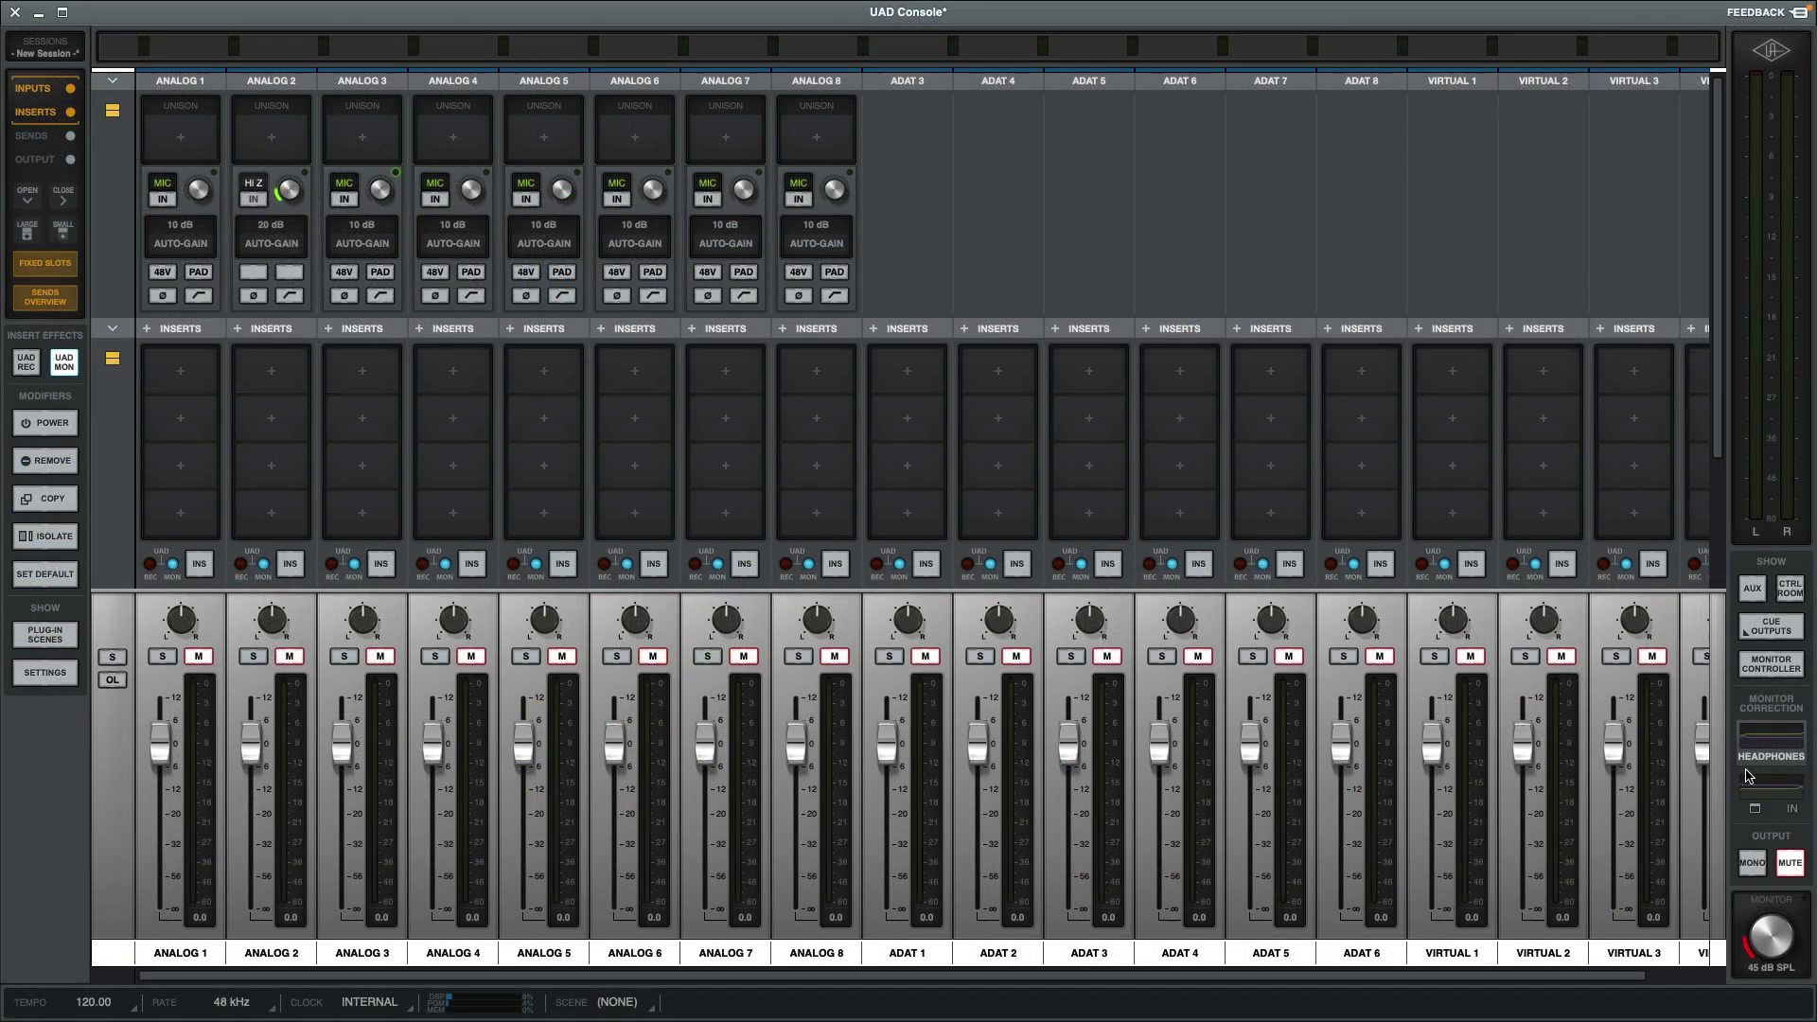
Enable monitor correction and apply the Sennheiser HD 600 Wired Average profile to the Apollo's Headphones 1
click(1784, 787)
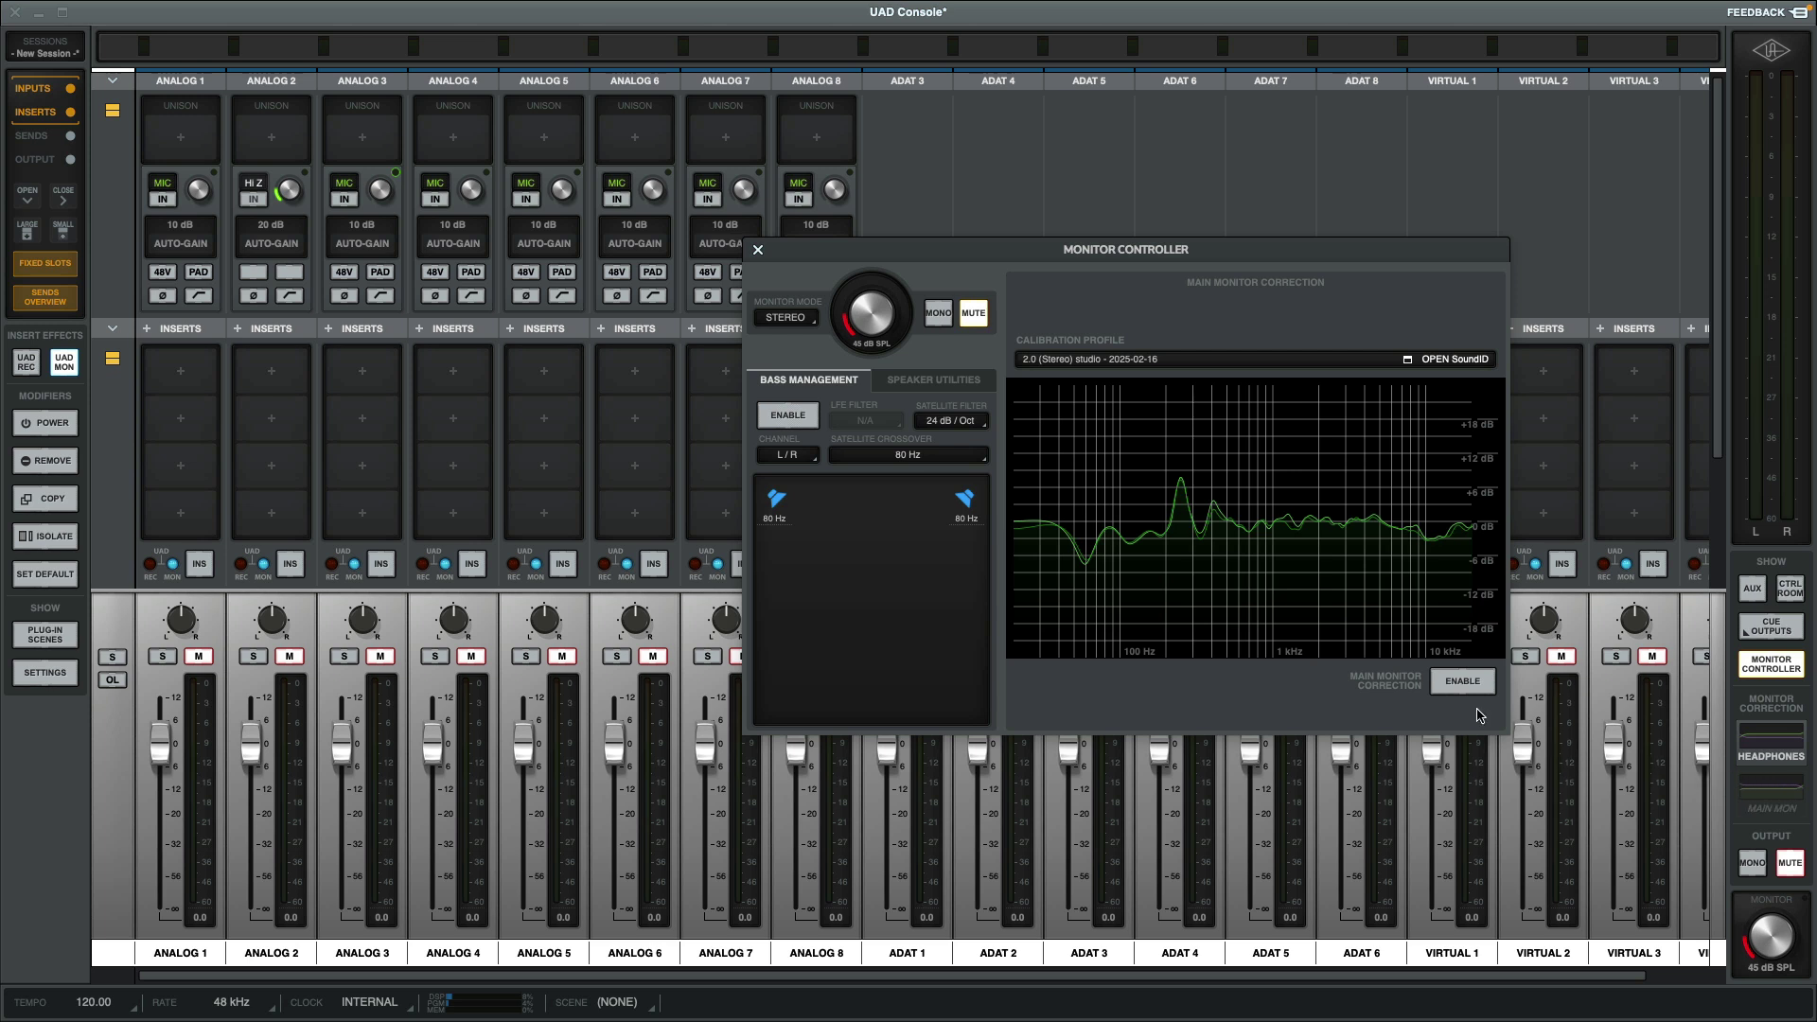
click(1462, 683)
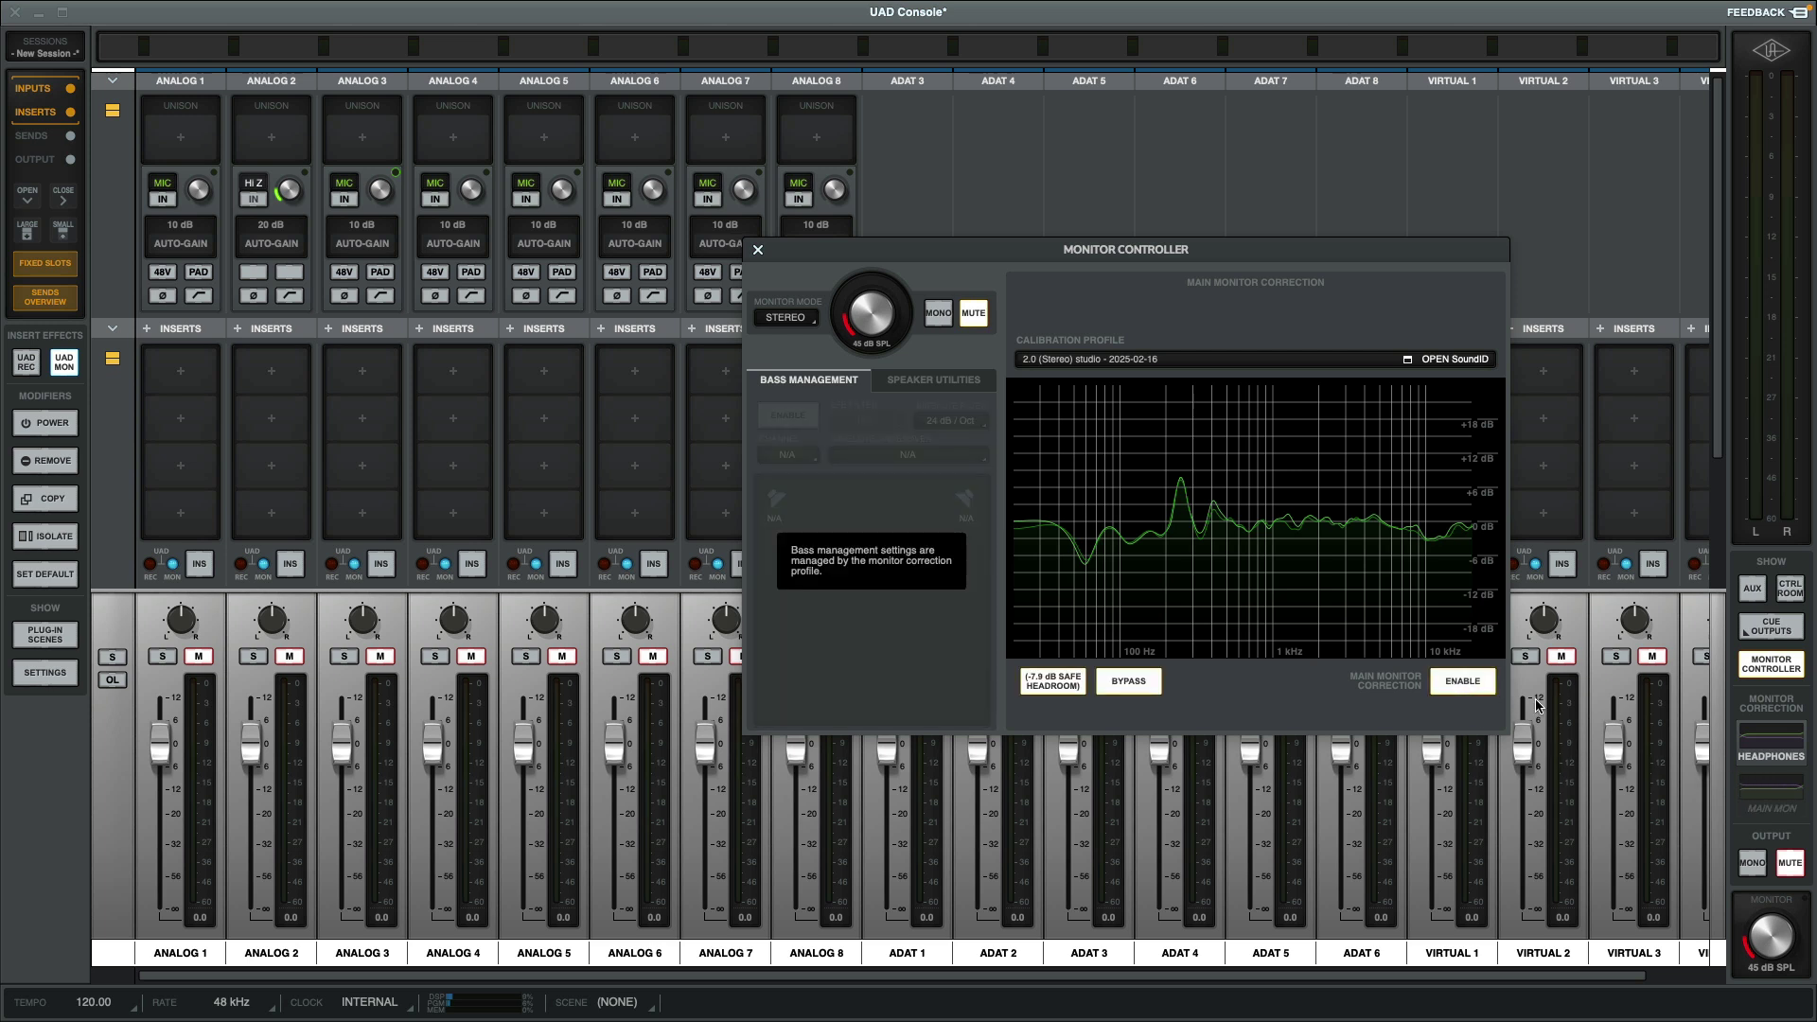
click(1762, 732)
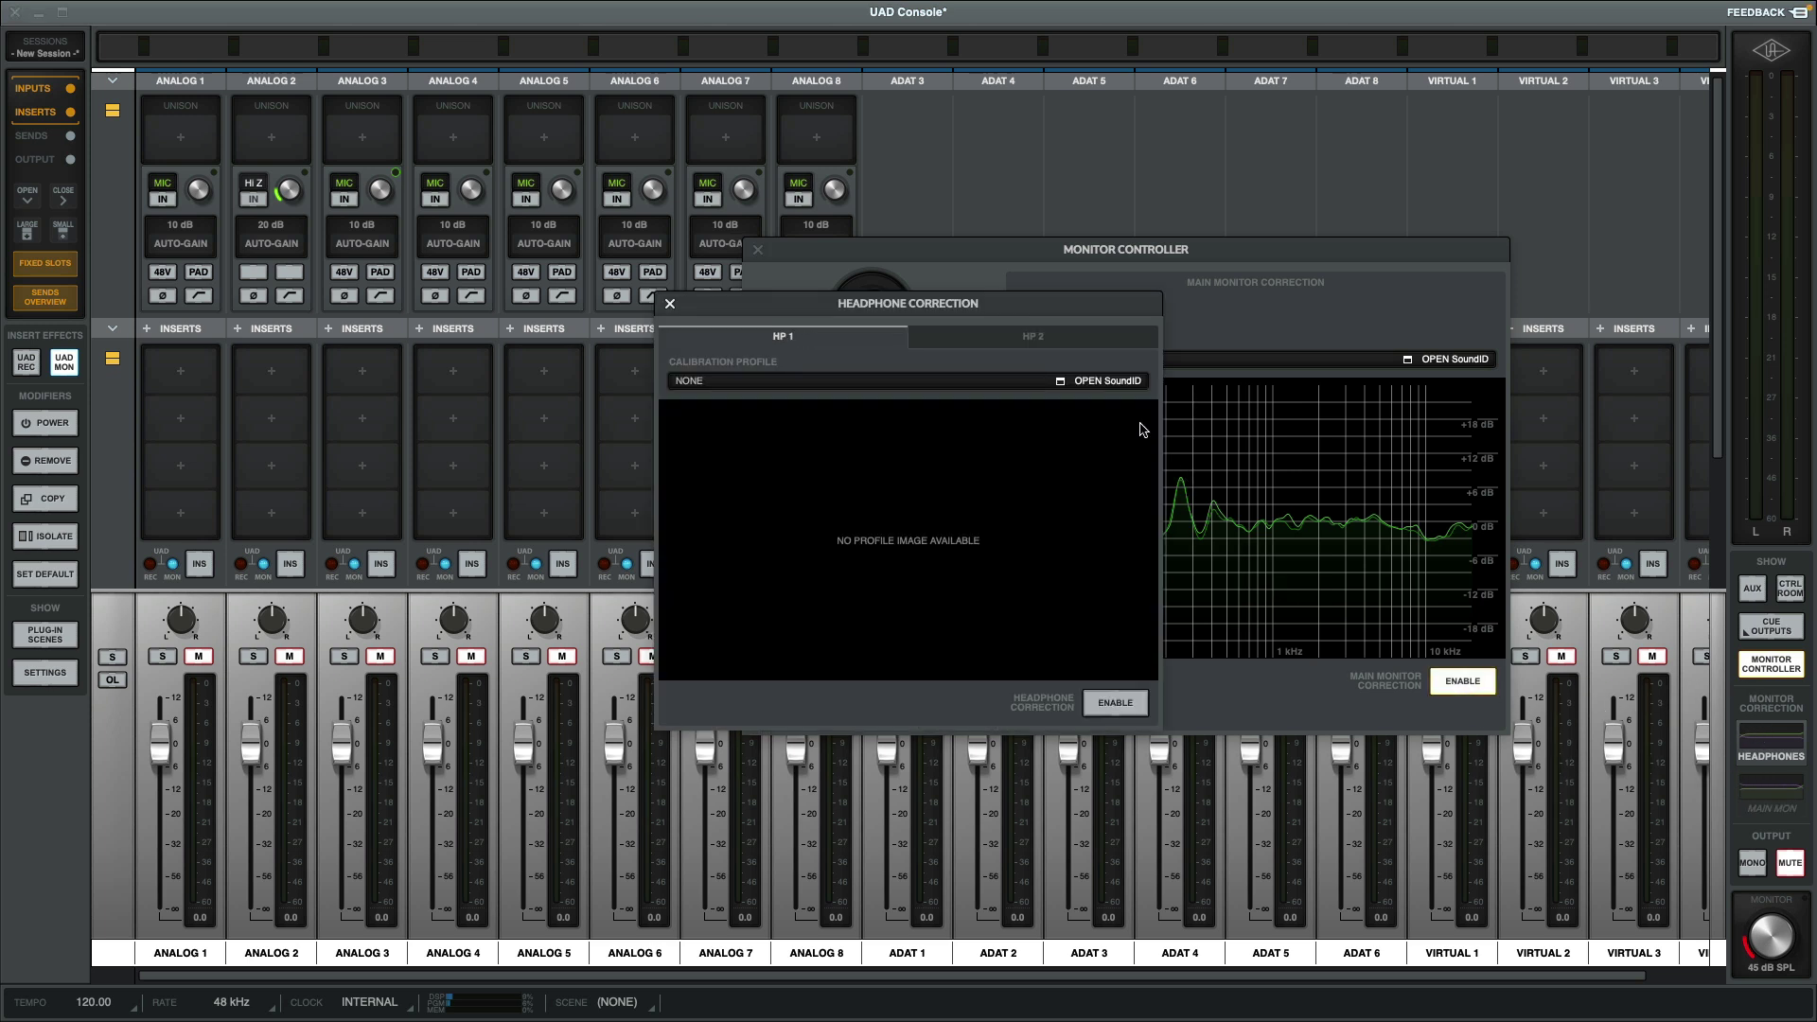
click(1109, 382)
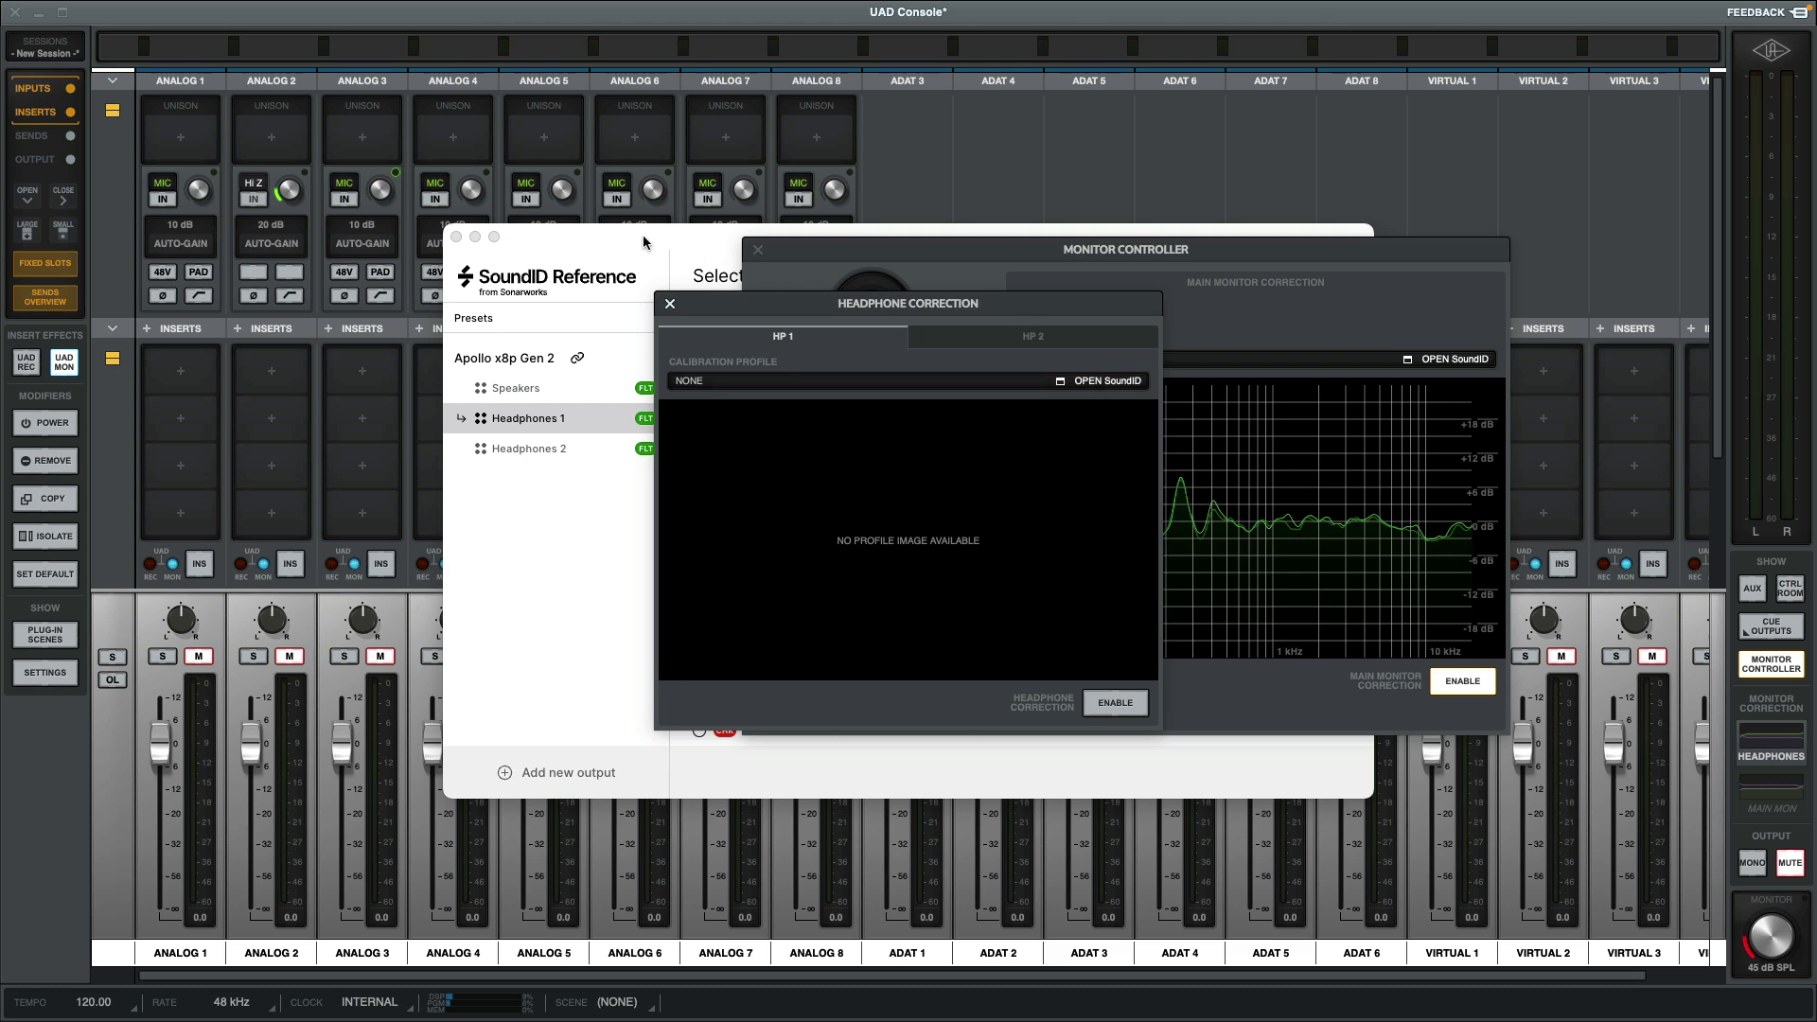
drag(639, 234, 355, 234)
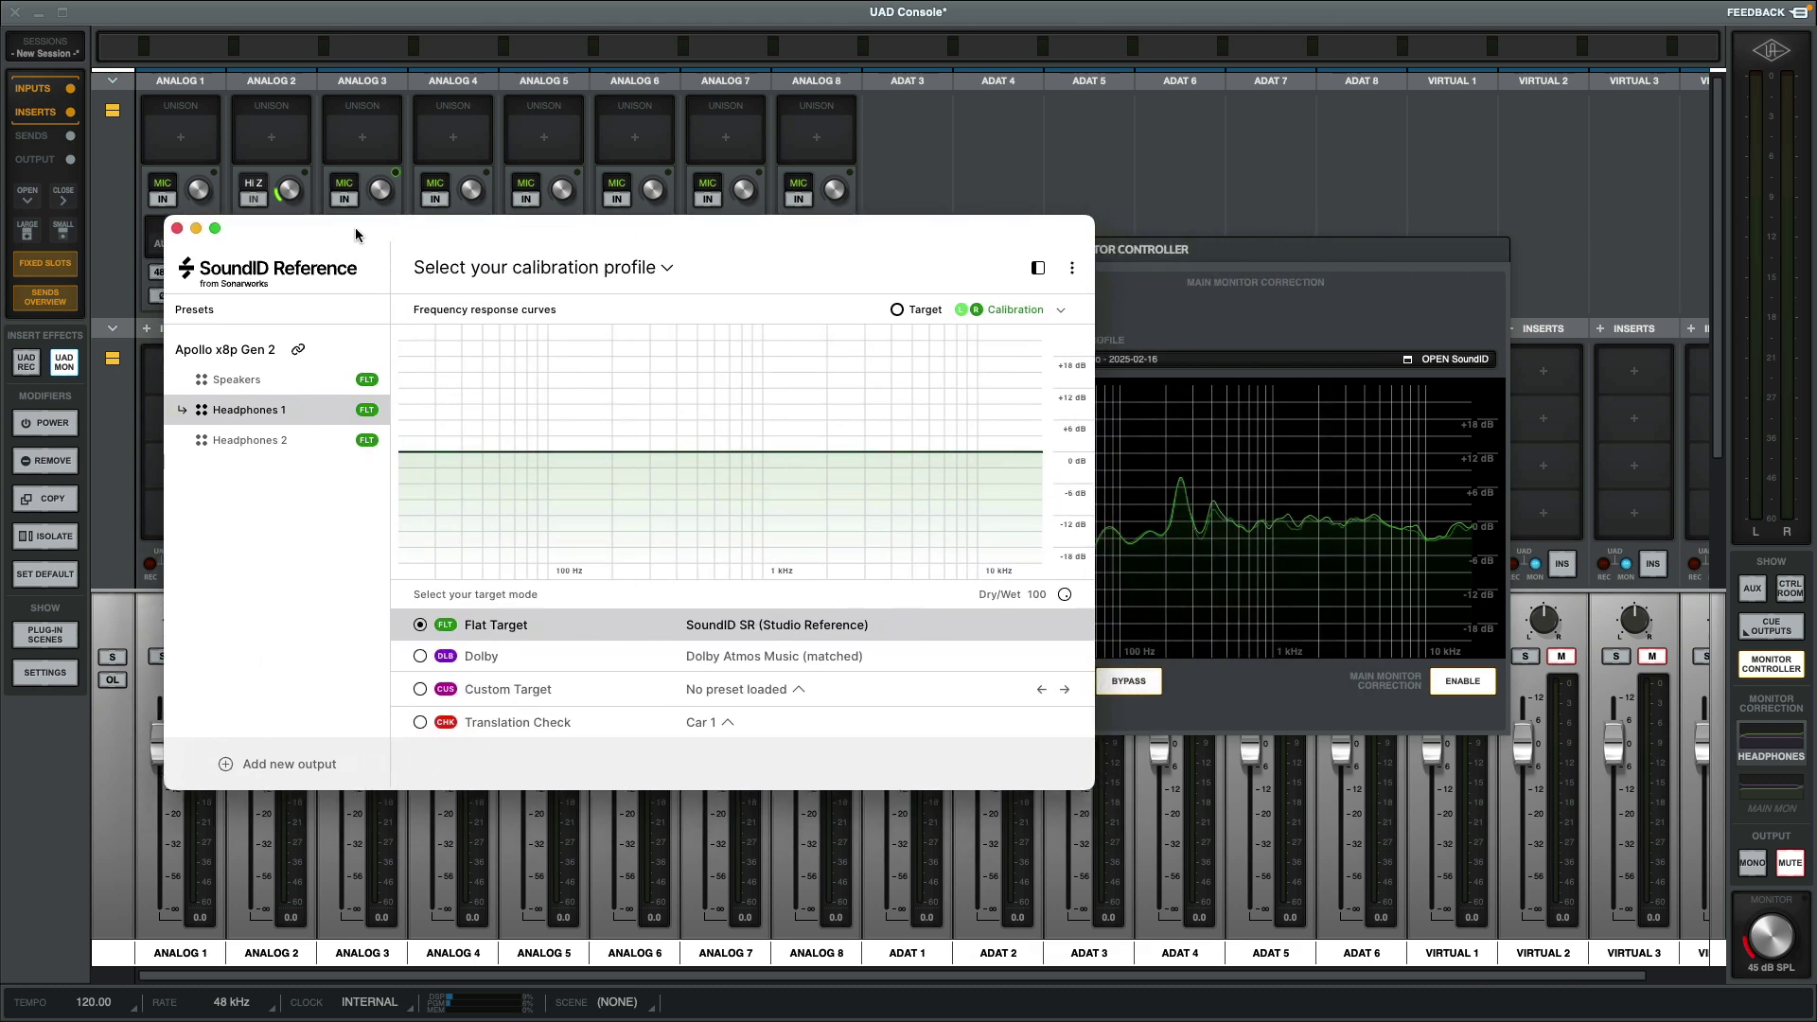
click(536, 276)
click(535, 368)
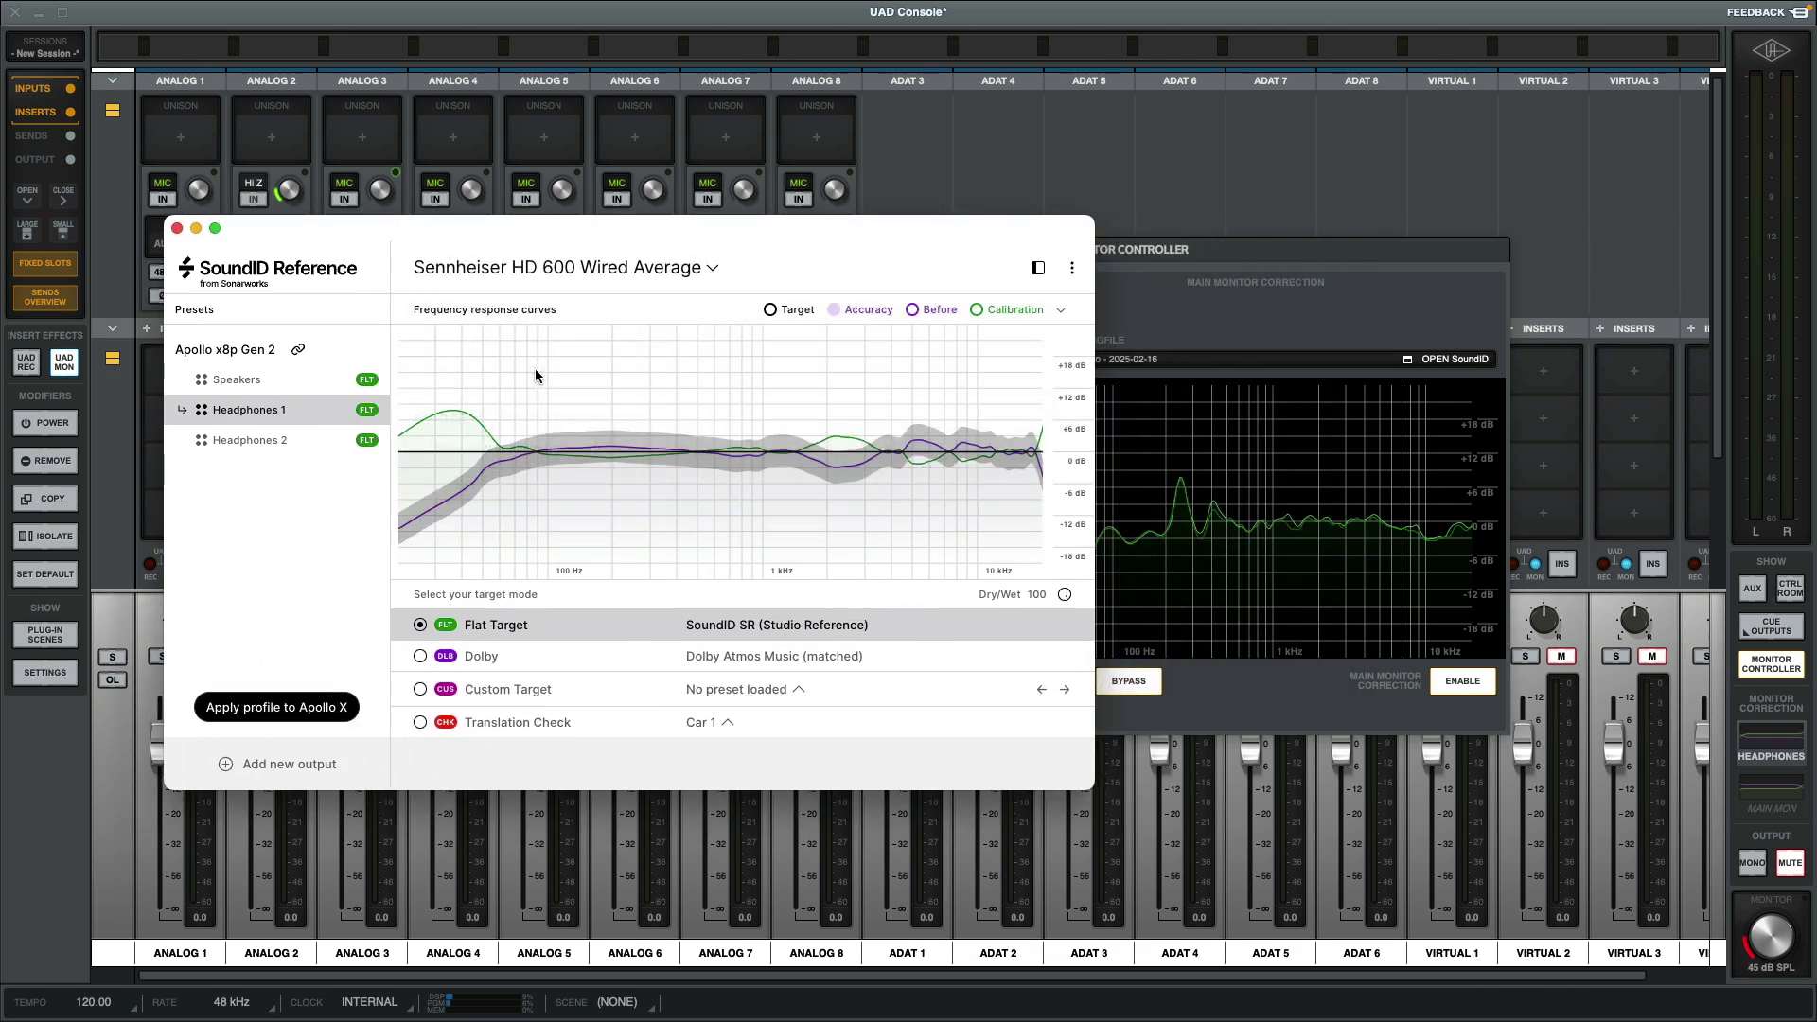
click(299, 711)
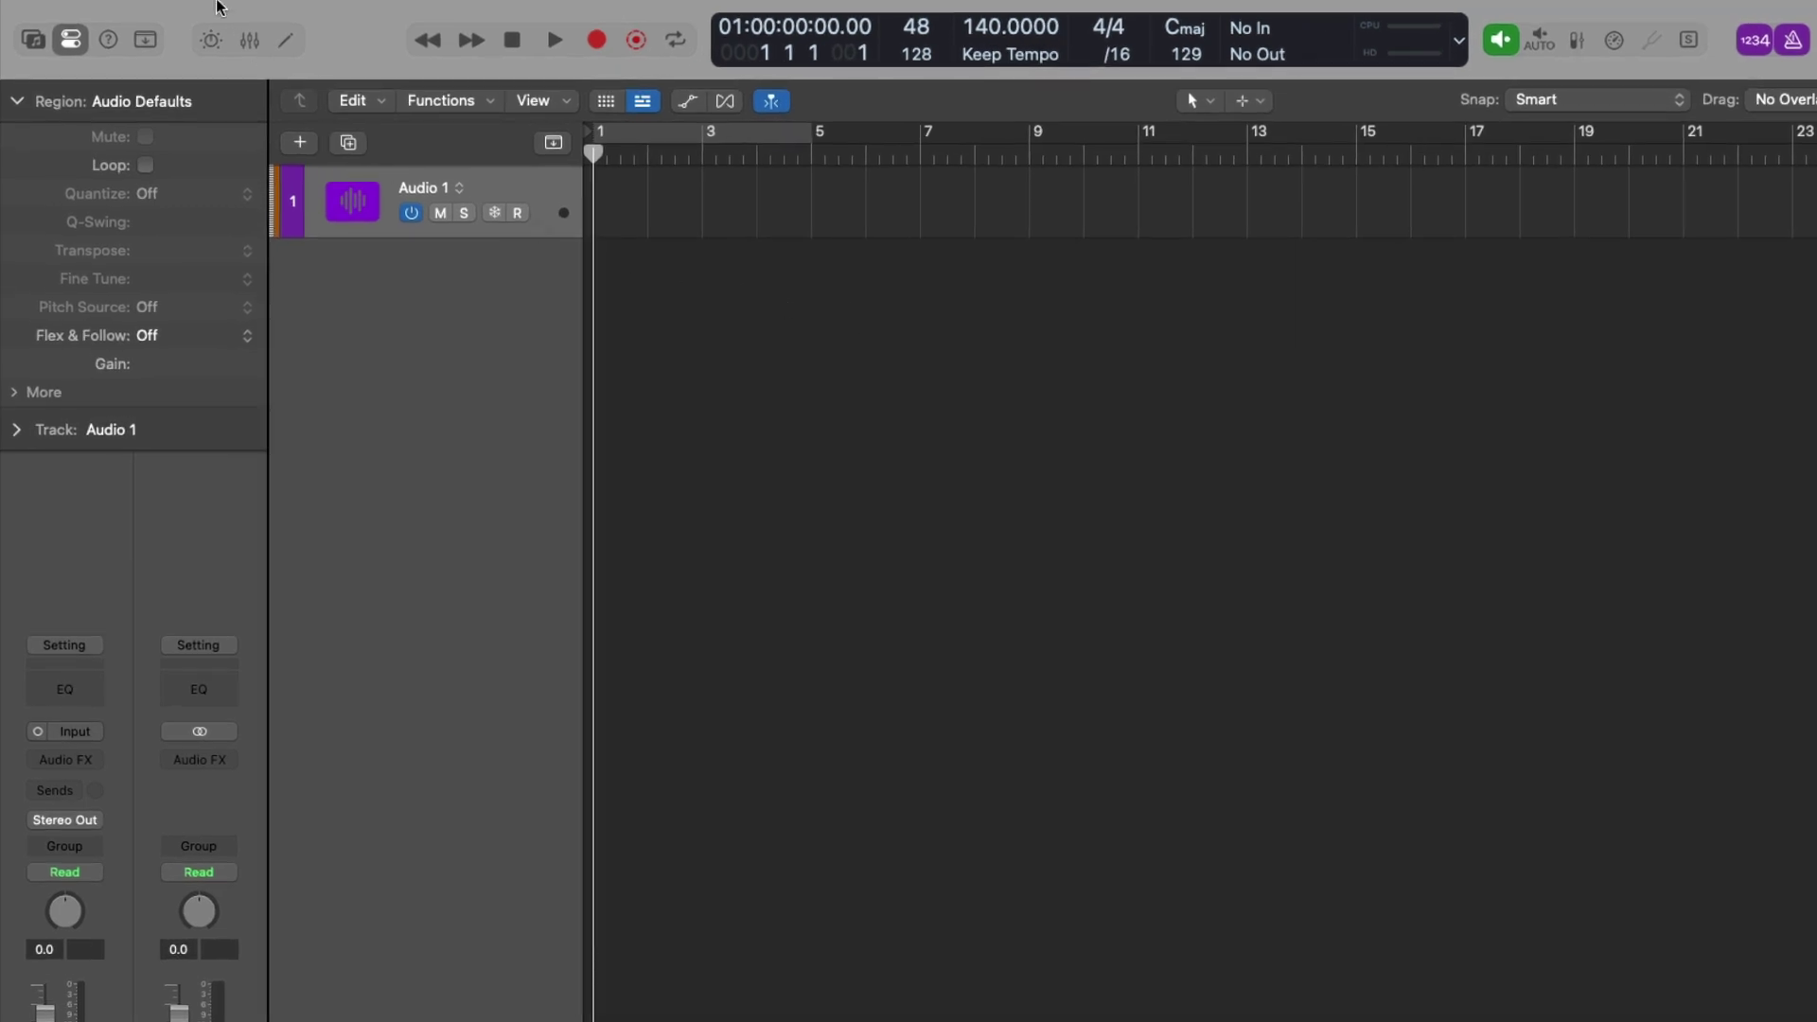
Set the audio device to Universal Audio Thunderbolt with a 1,024-sample buffer, apply, and close Settings
mouse_move(227, 5)
click(95, 13)
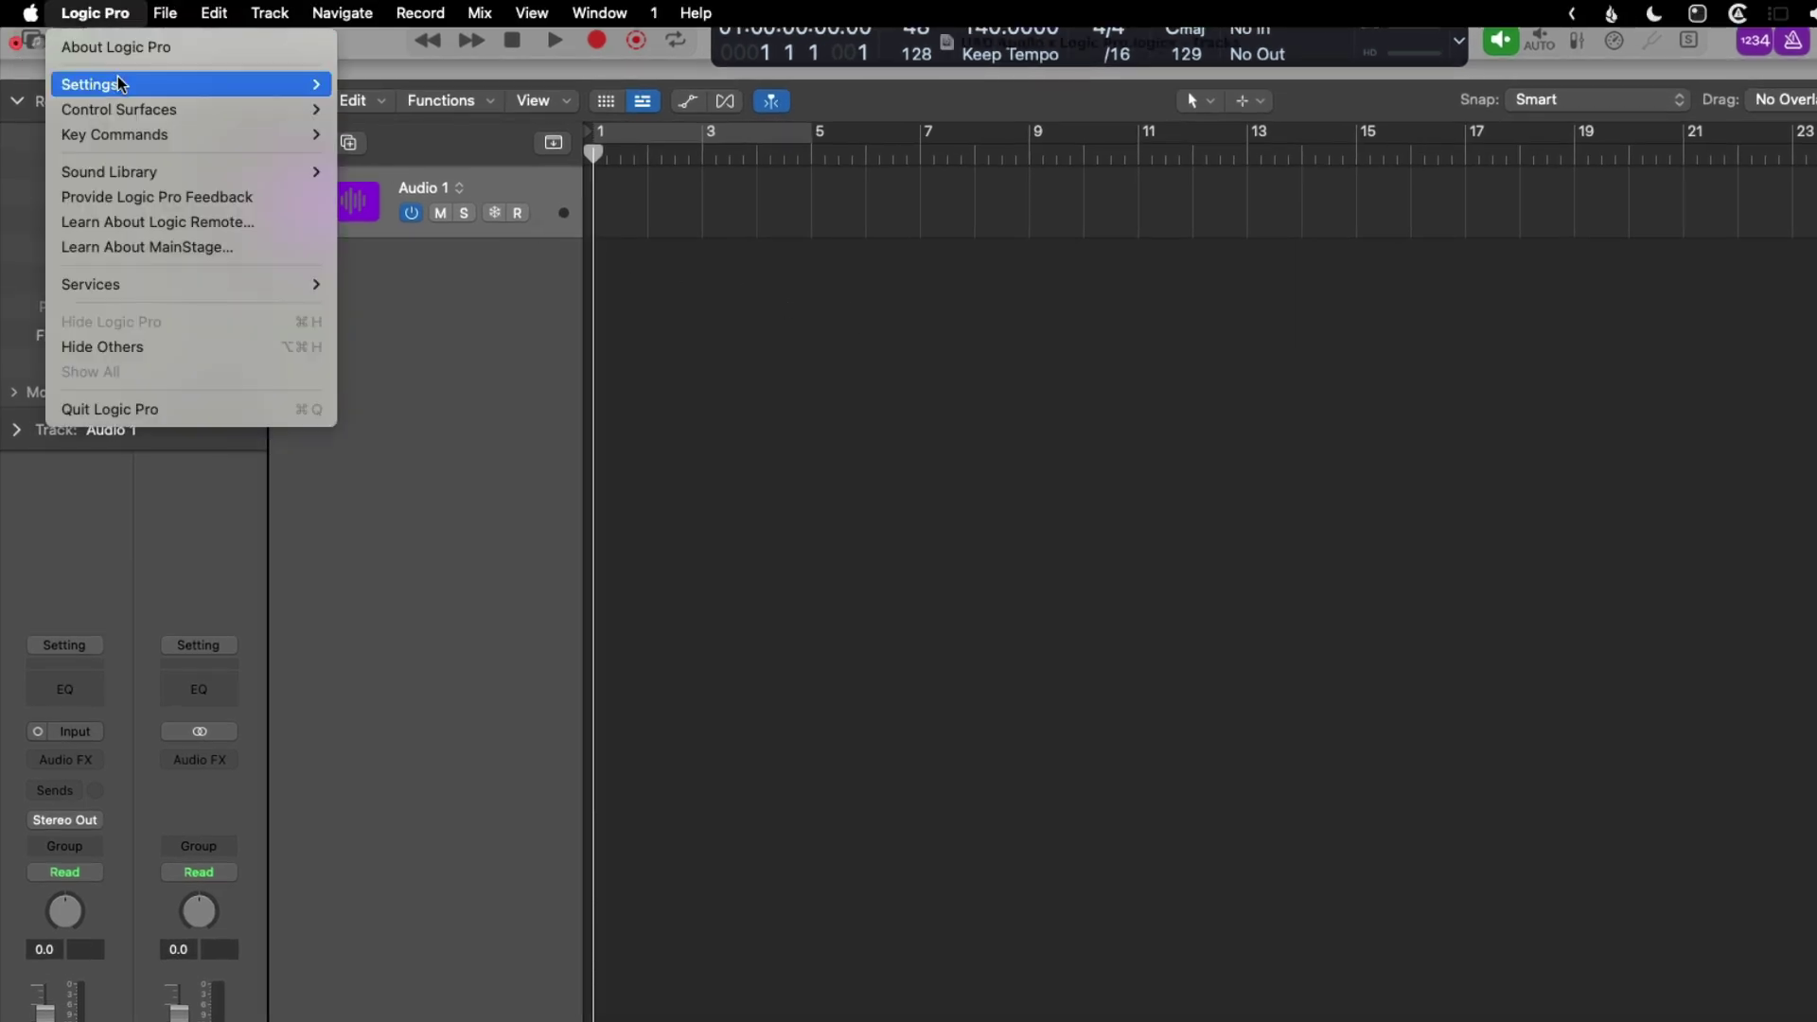
mouse_move(228, 87)
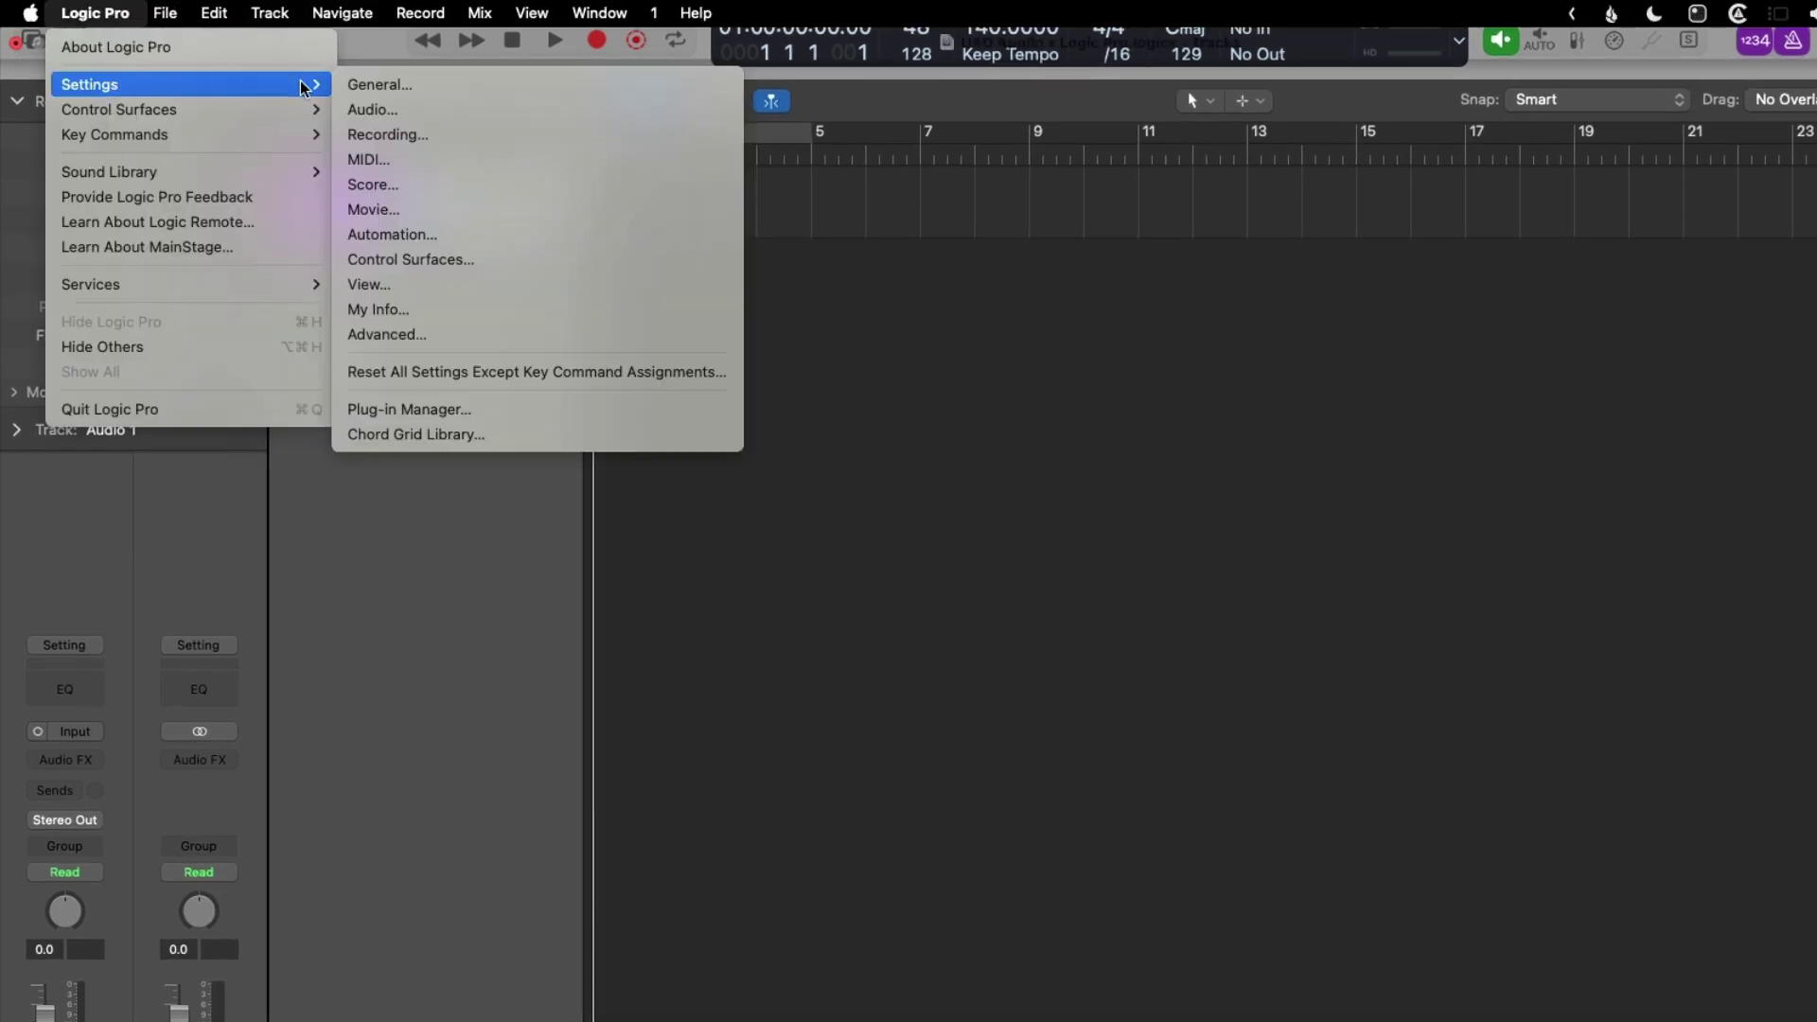
click(423, 109)
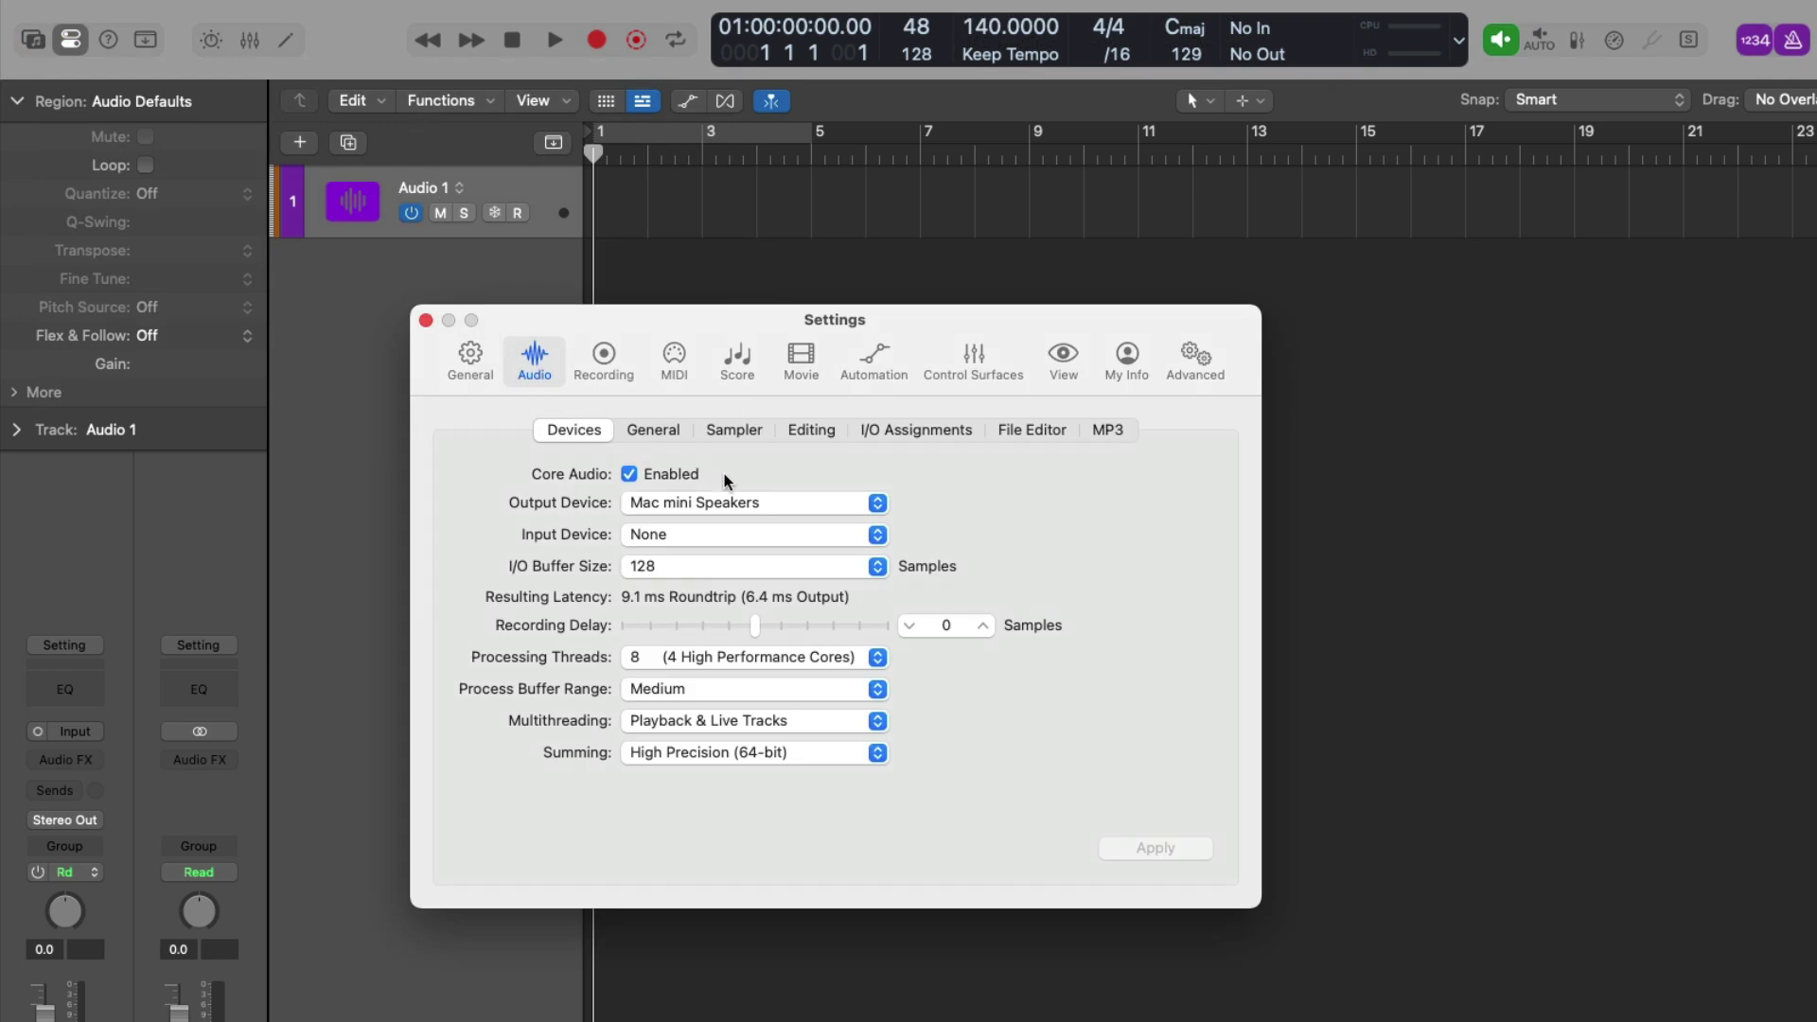
click(797, 503)
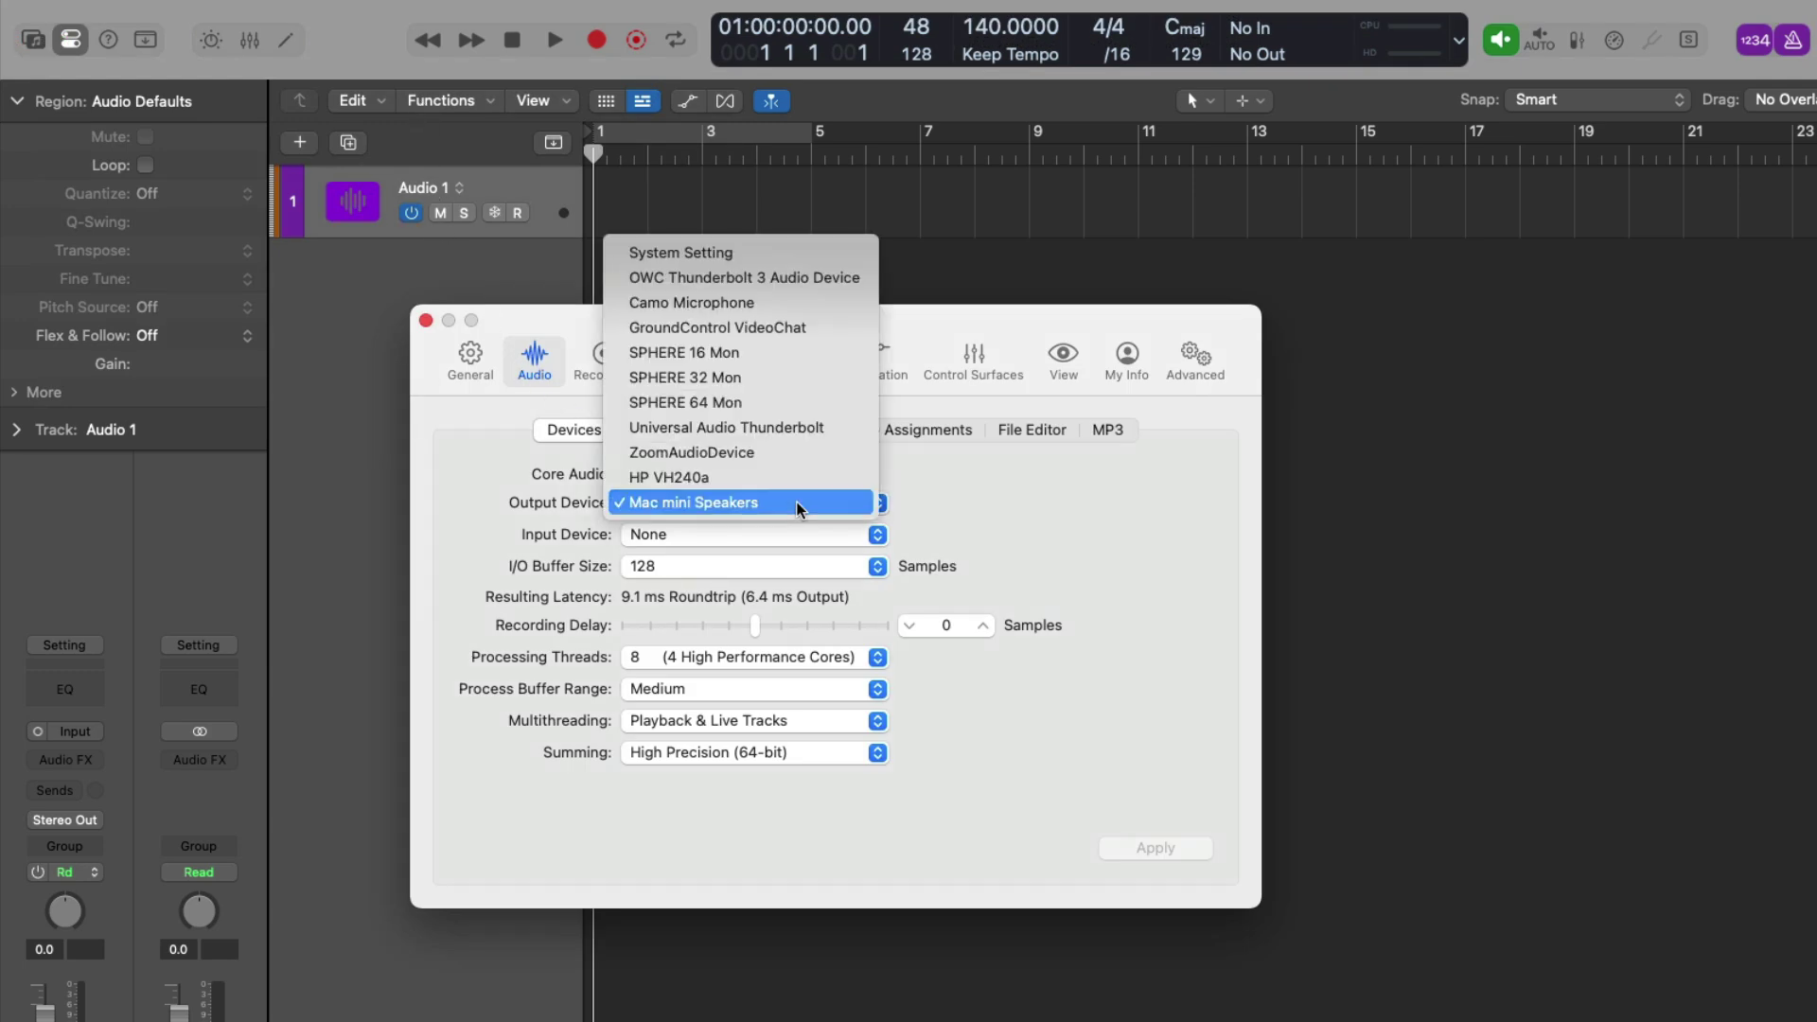
click(852, 432)
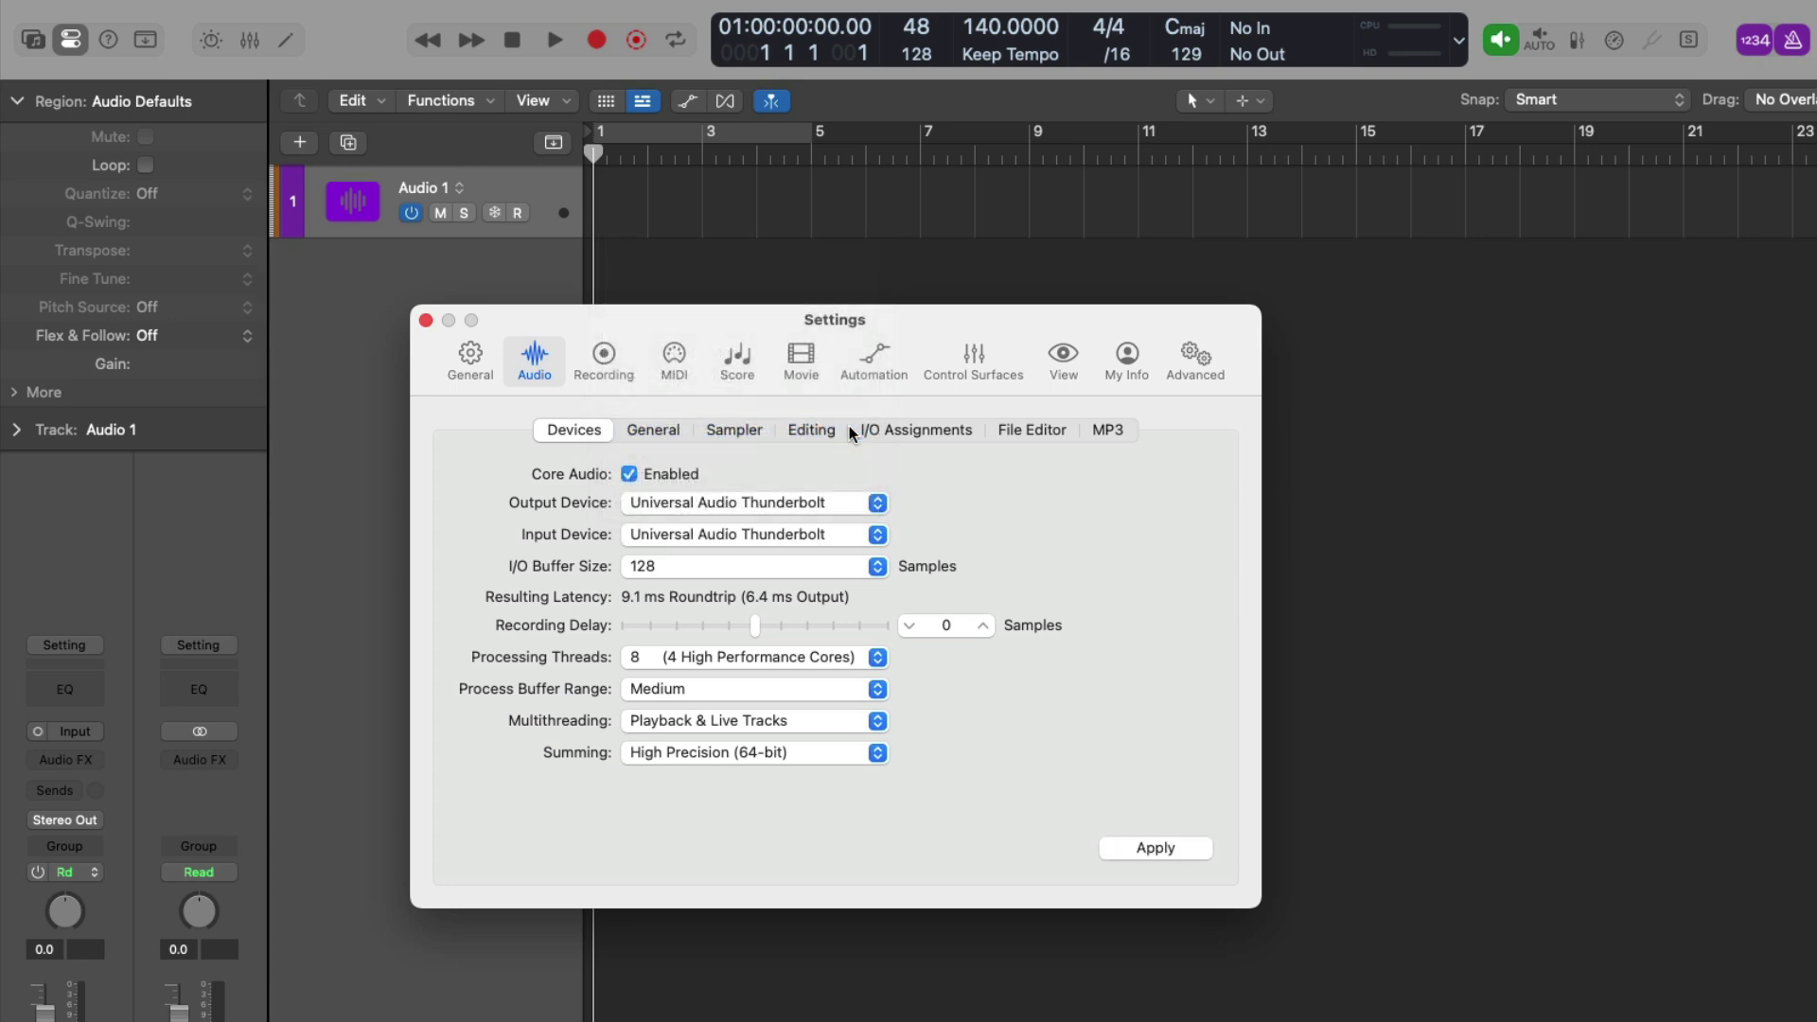
click(816, 566)
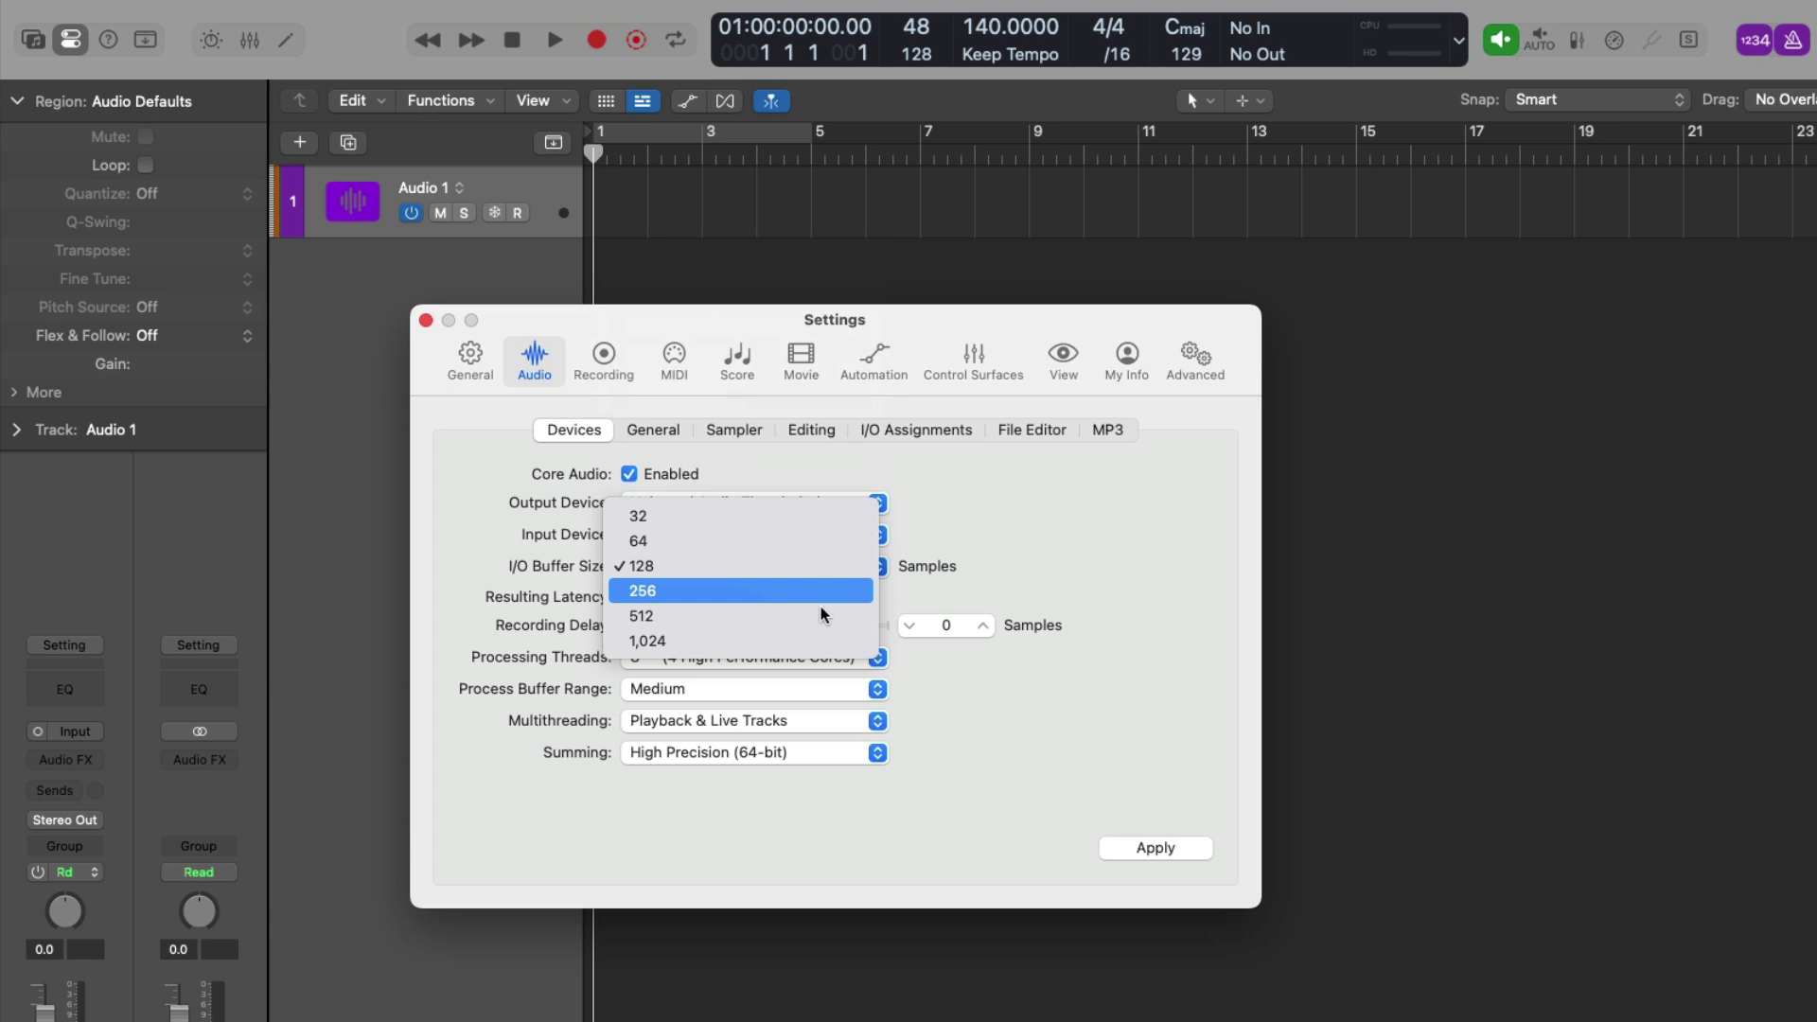
click(822, 641)
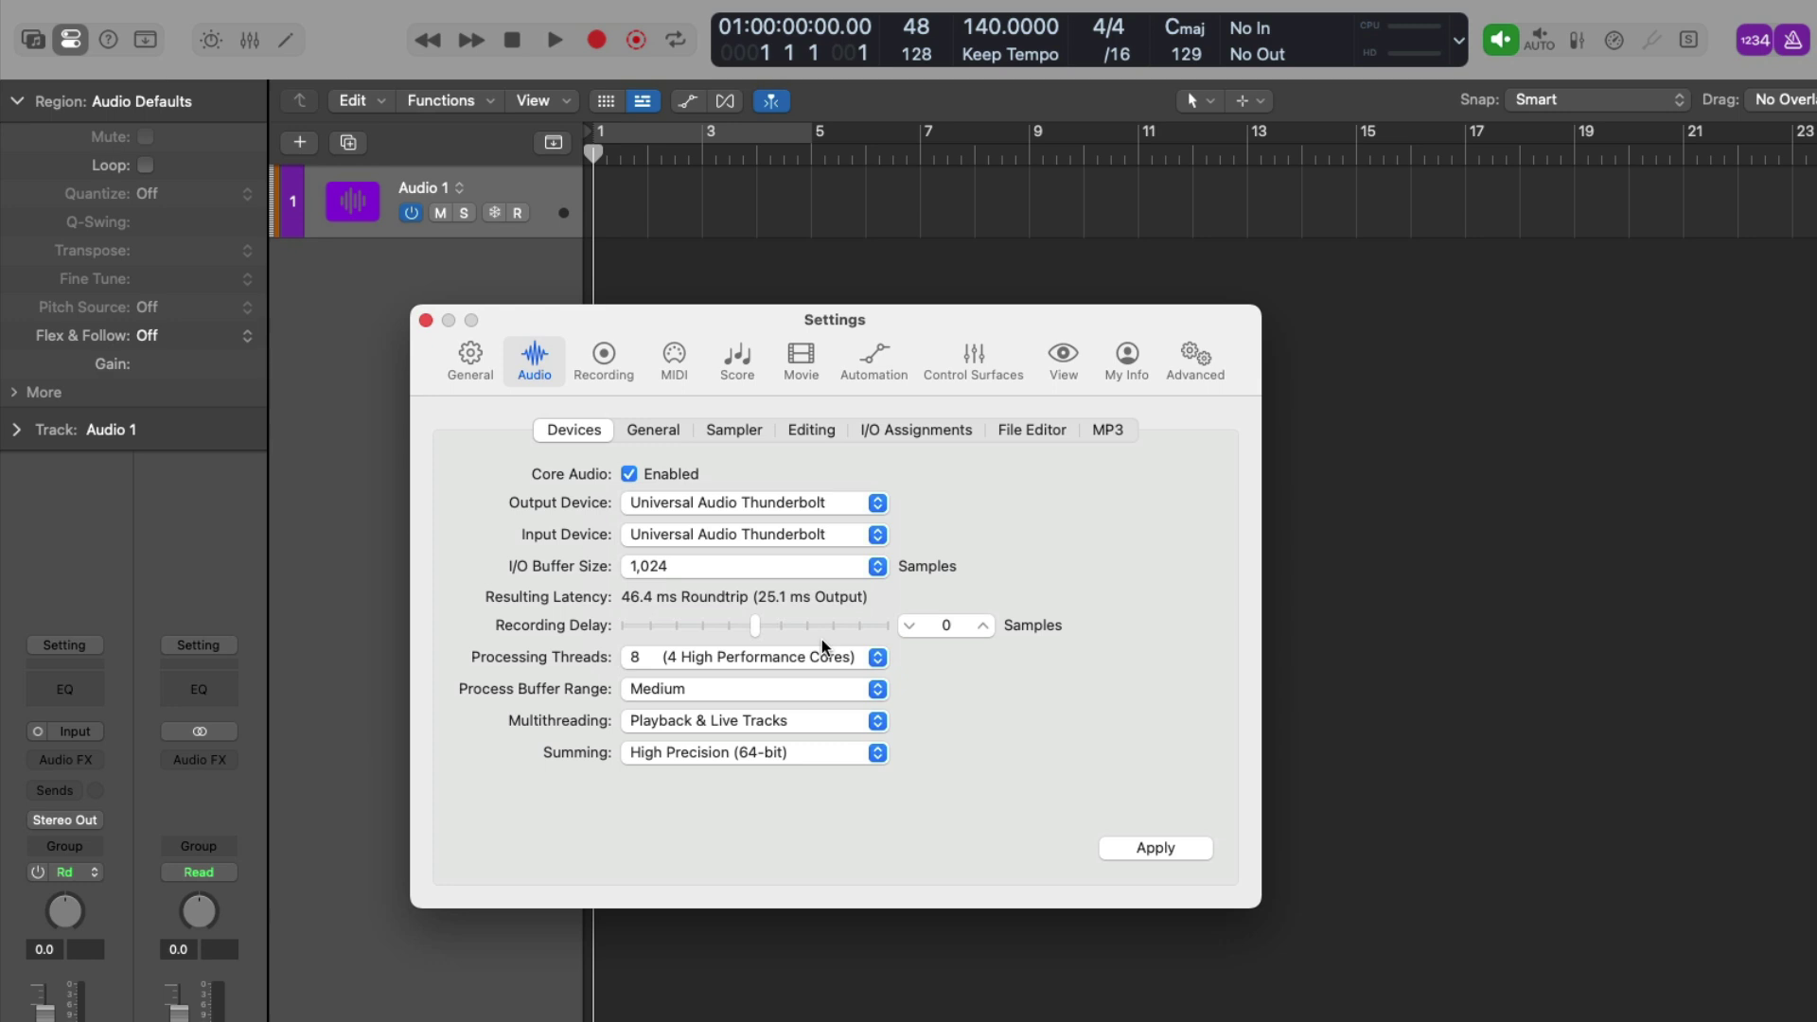
click(1191, 848)
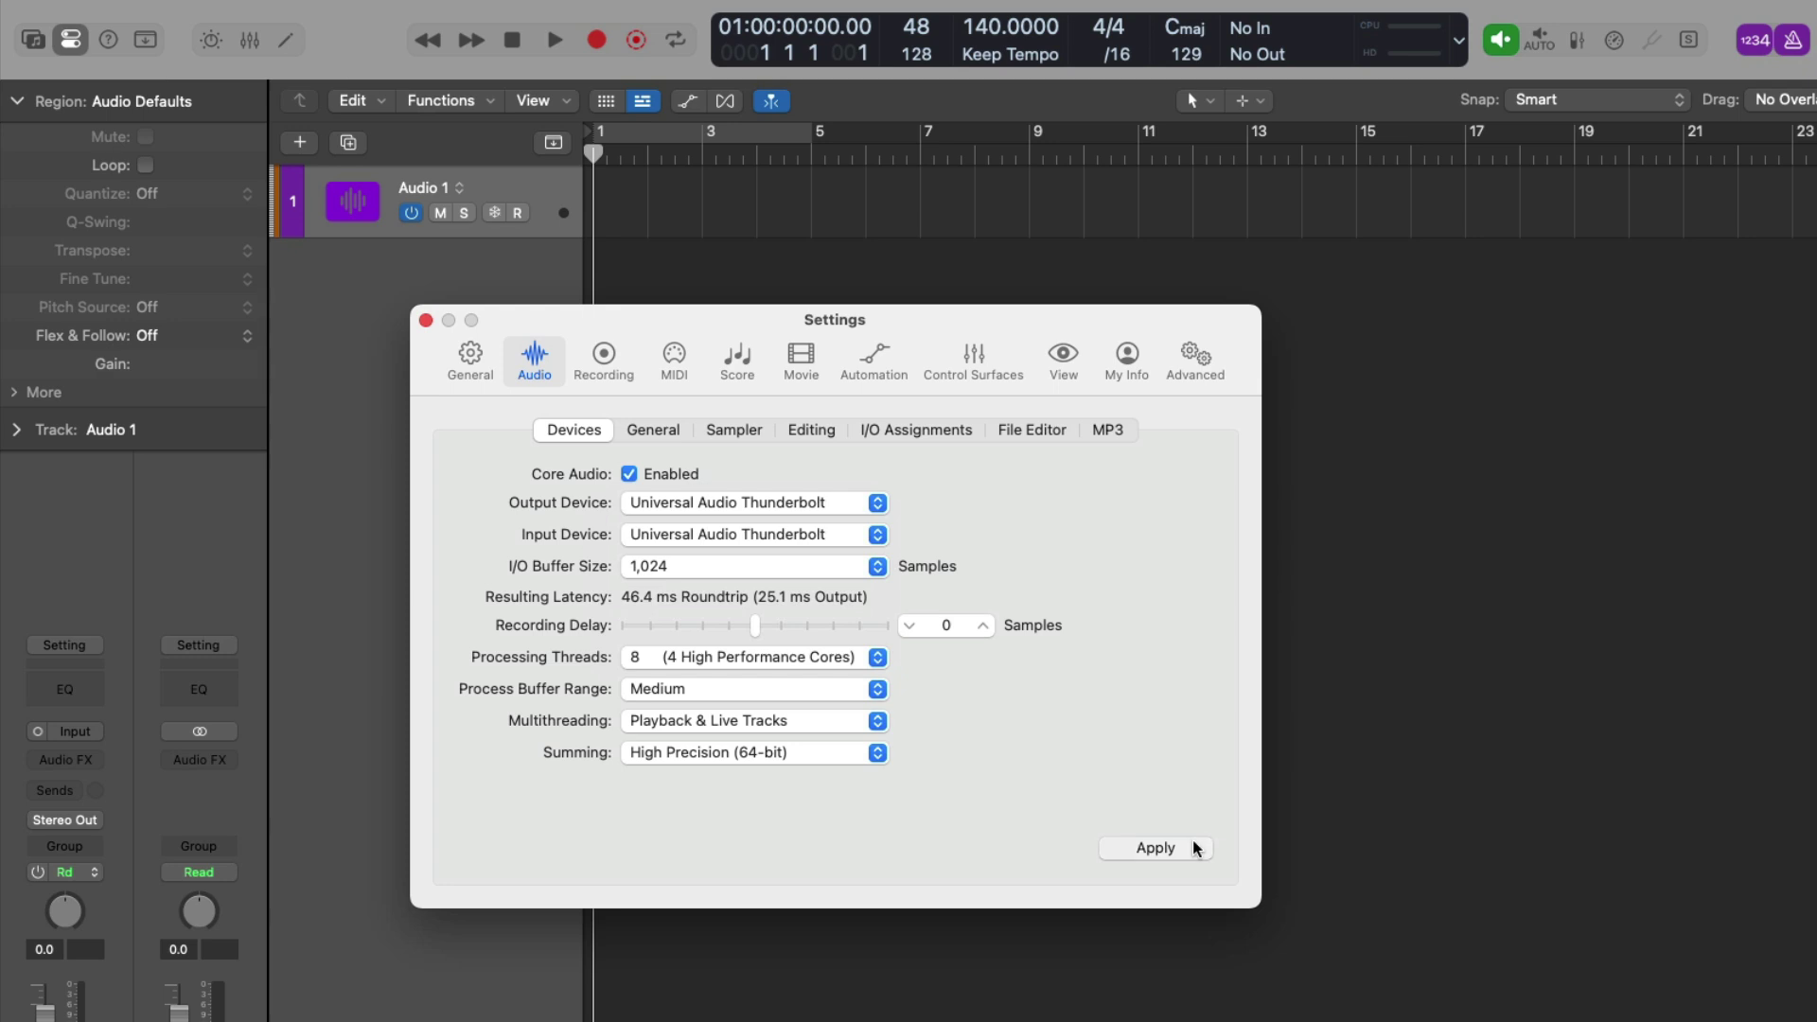
click(425, 320)
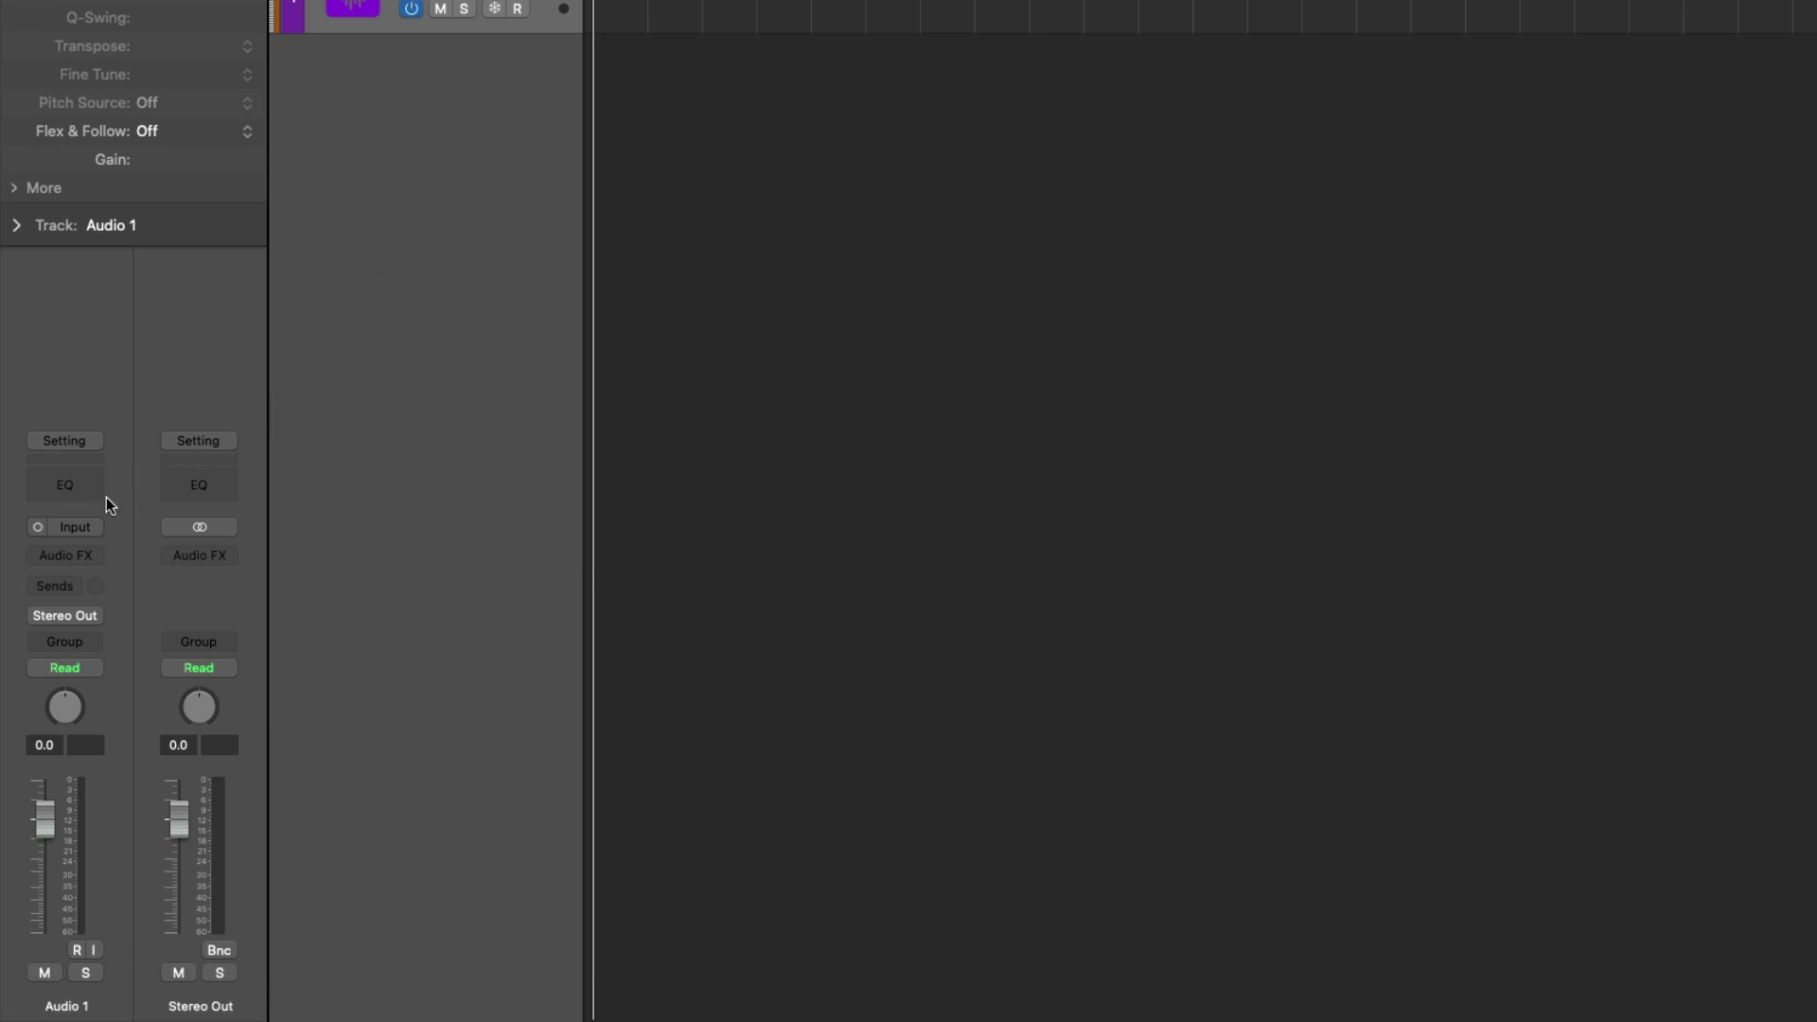
Show the Input 1–32 hardware input list on Audio 1's Input slot
click(88, 526)
mouse_move(145, 554)
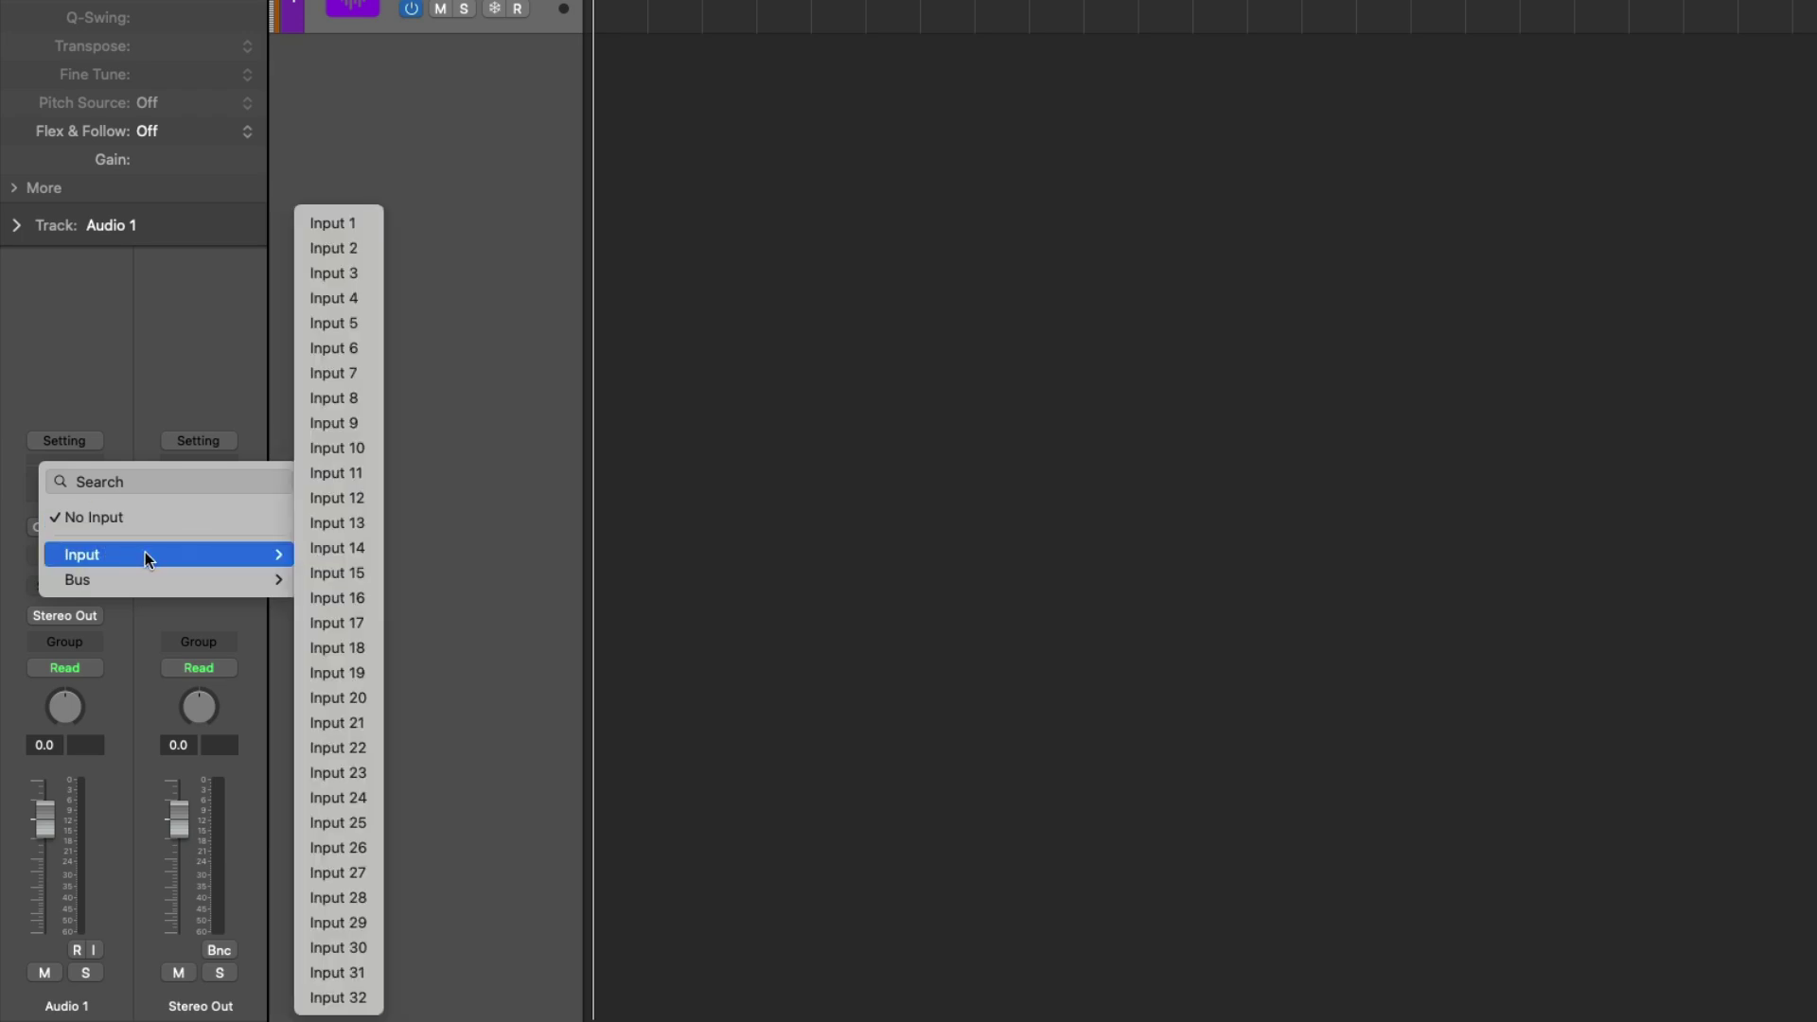
Assign Input 1 to Audio 1 and browse the channel names in the I/O Labels window
click(375, 225)
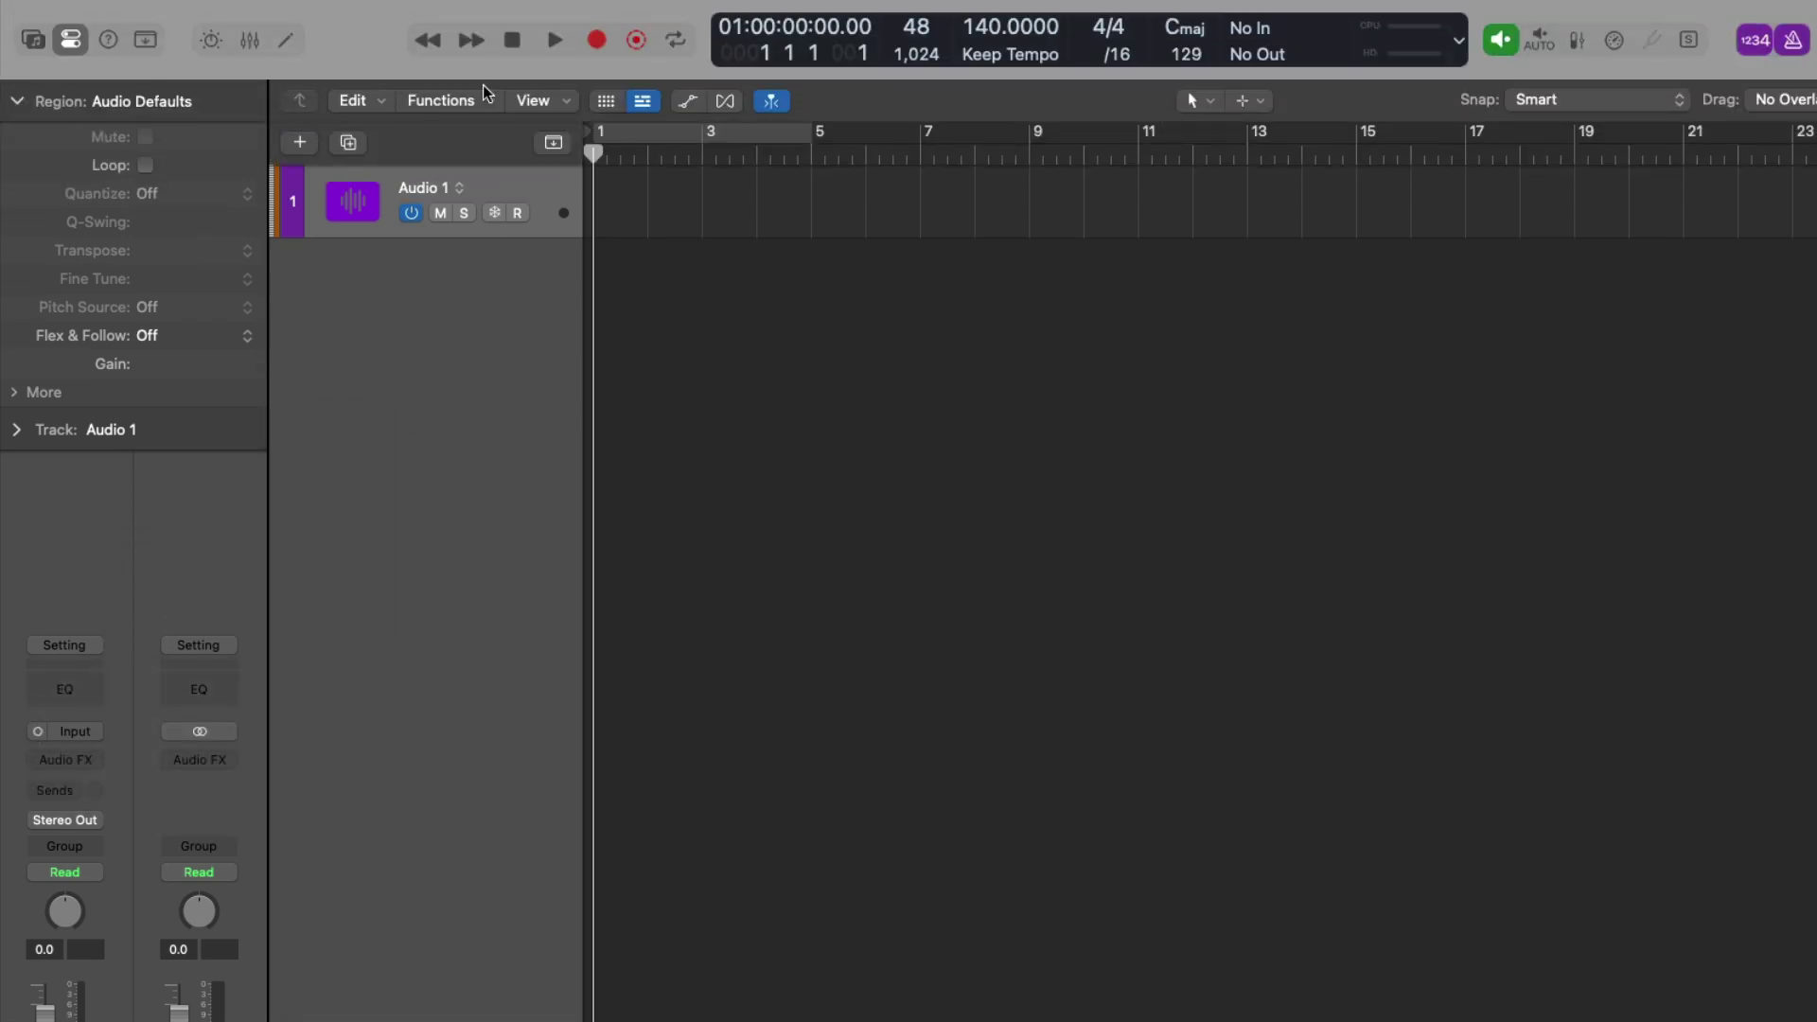
click(482, 12)
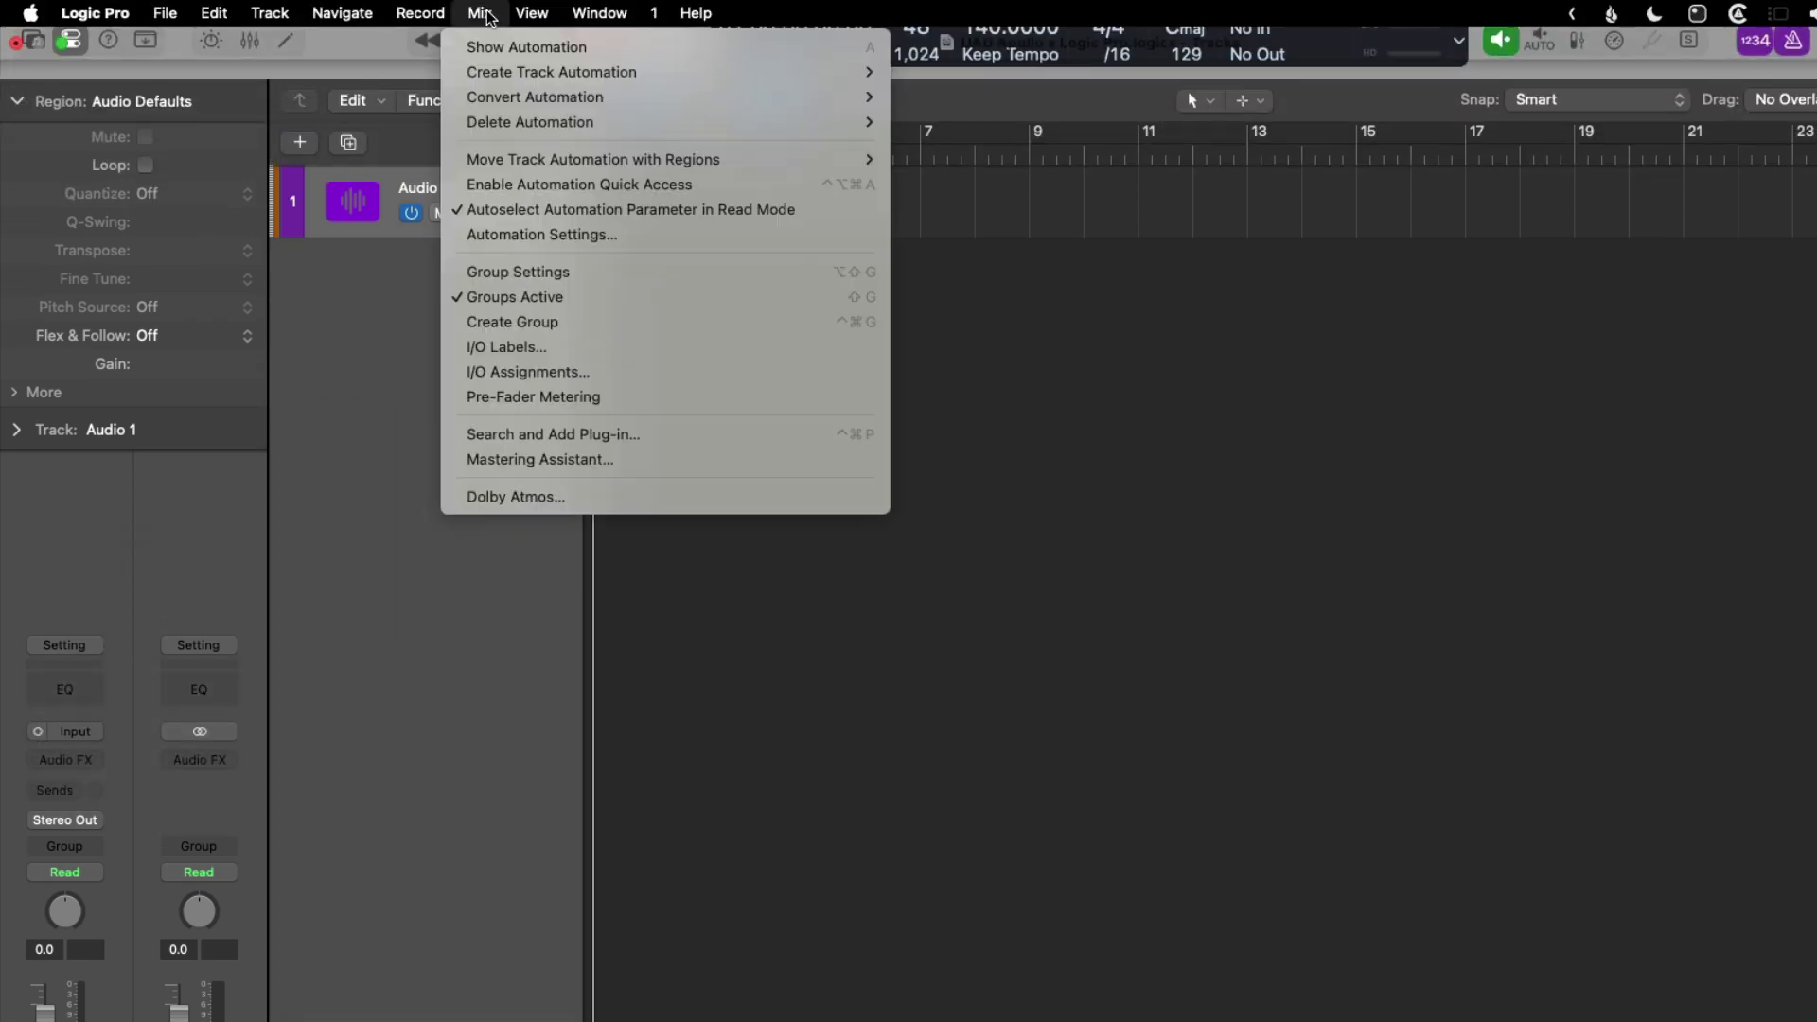
click(624, 347)
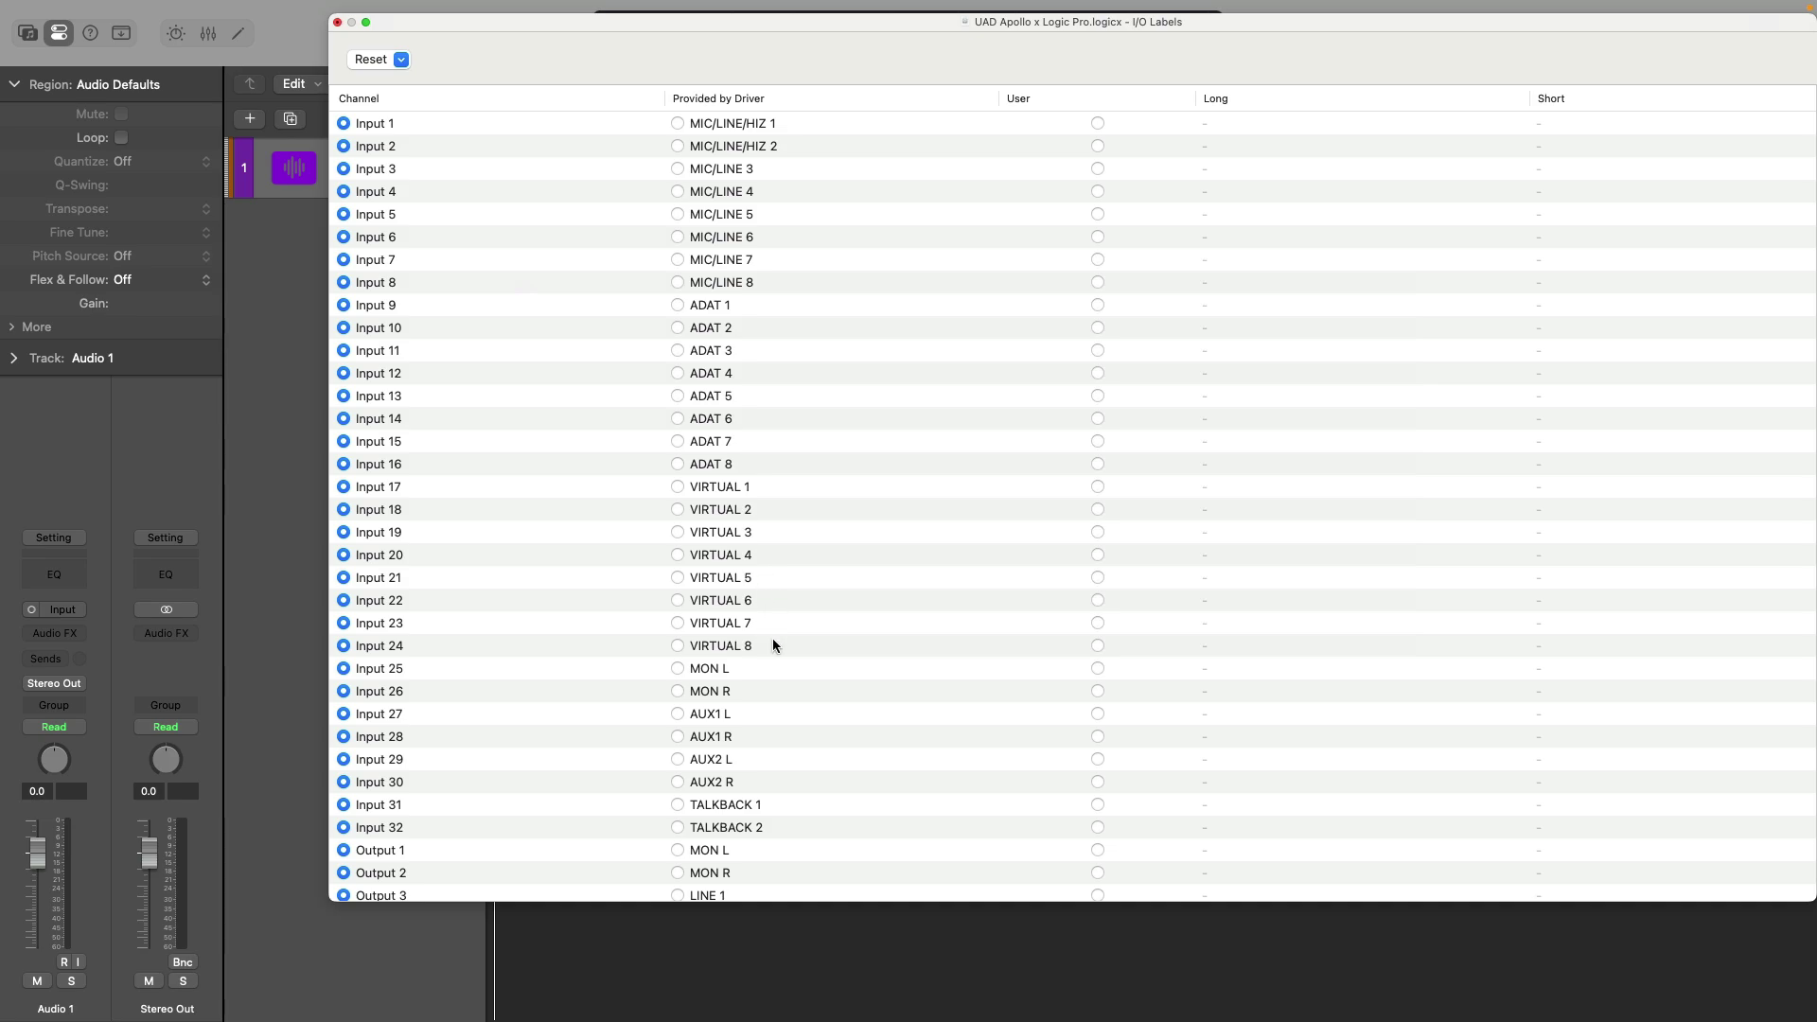
scroll(781, 651, down, 10)
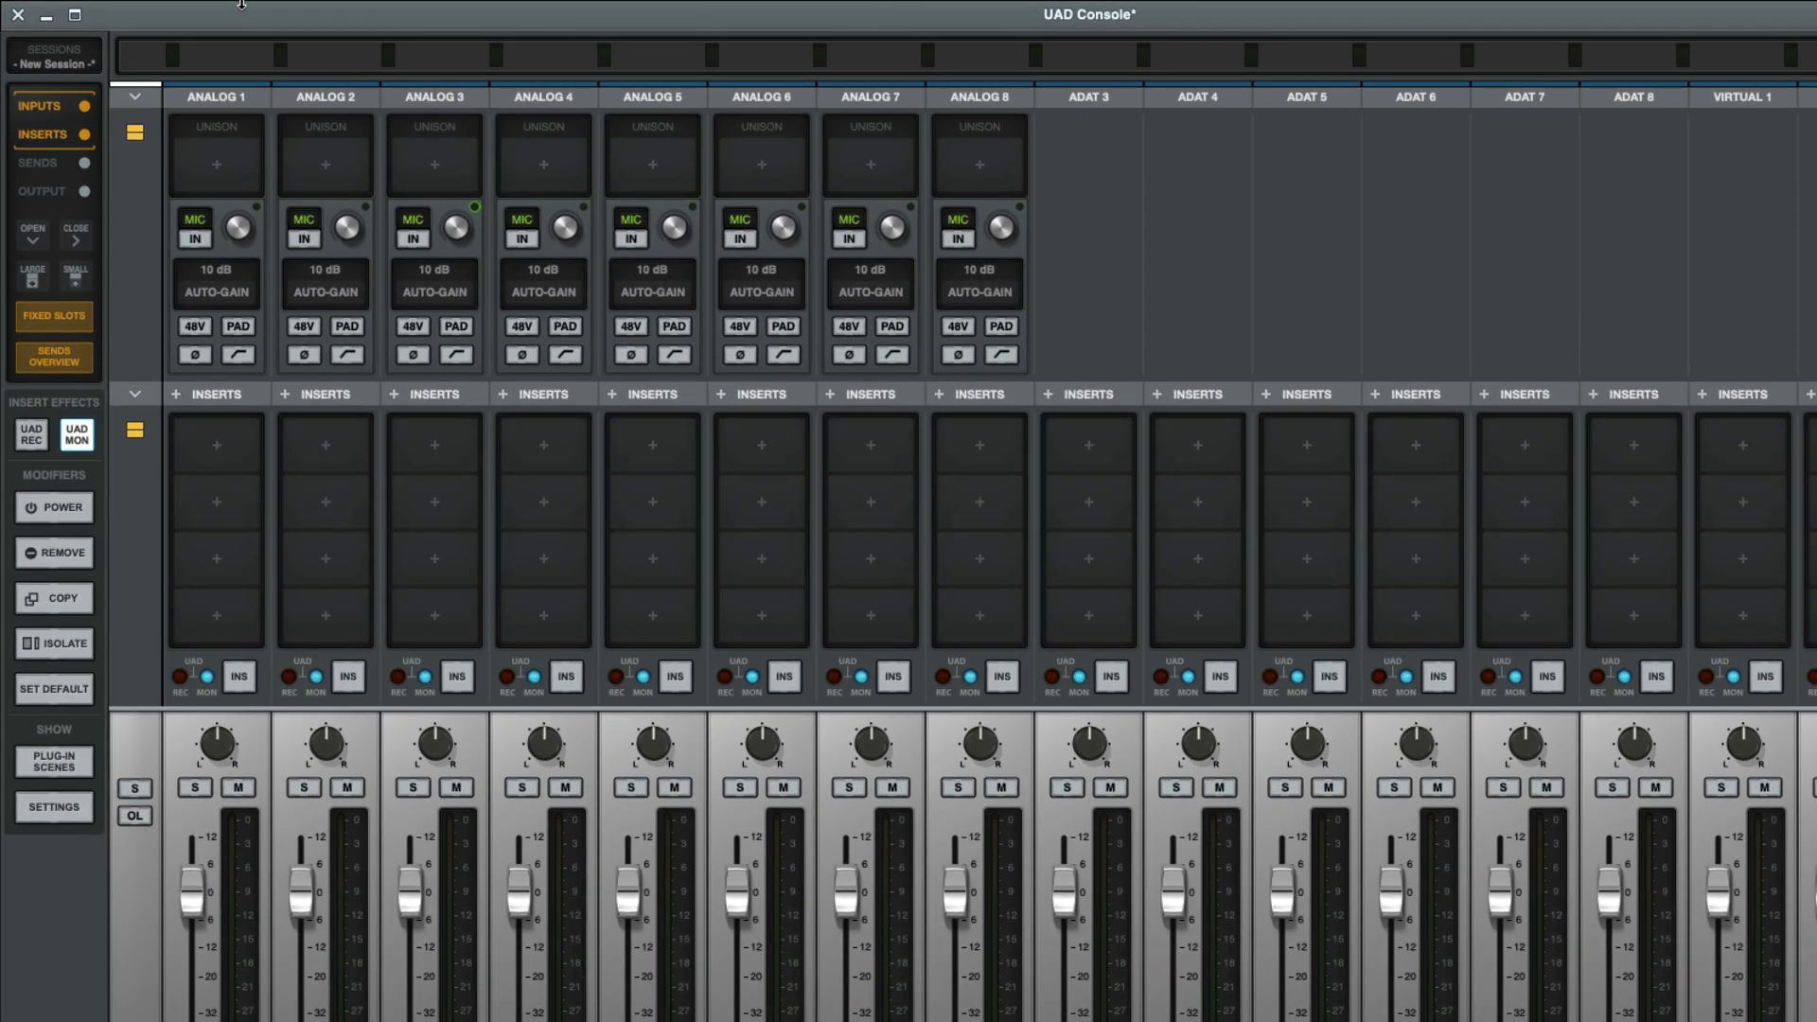
In Preferences > I/O Matrix, set channel 1's Custom Name to 'Vocal Microphone'
mouse_move(142, 6)
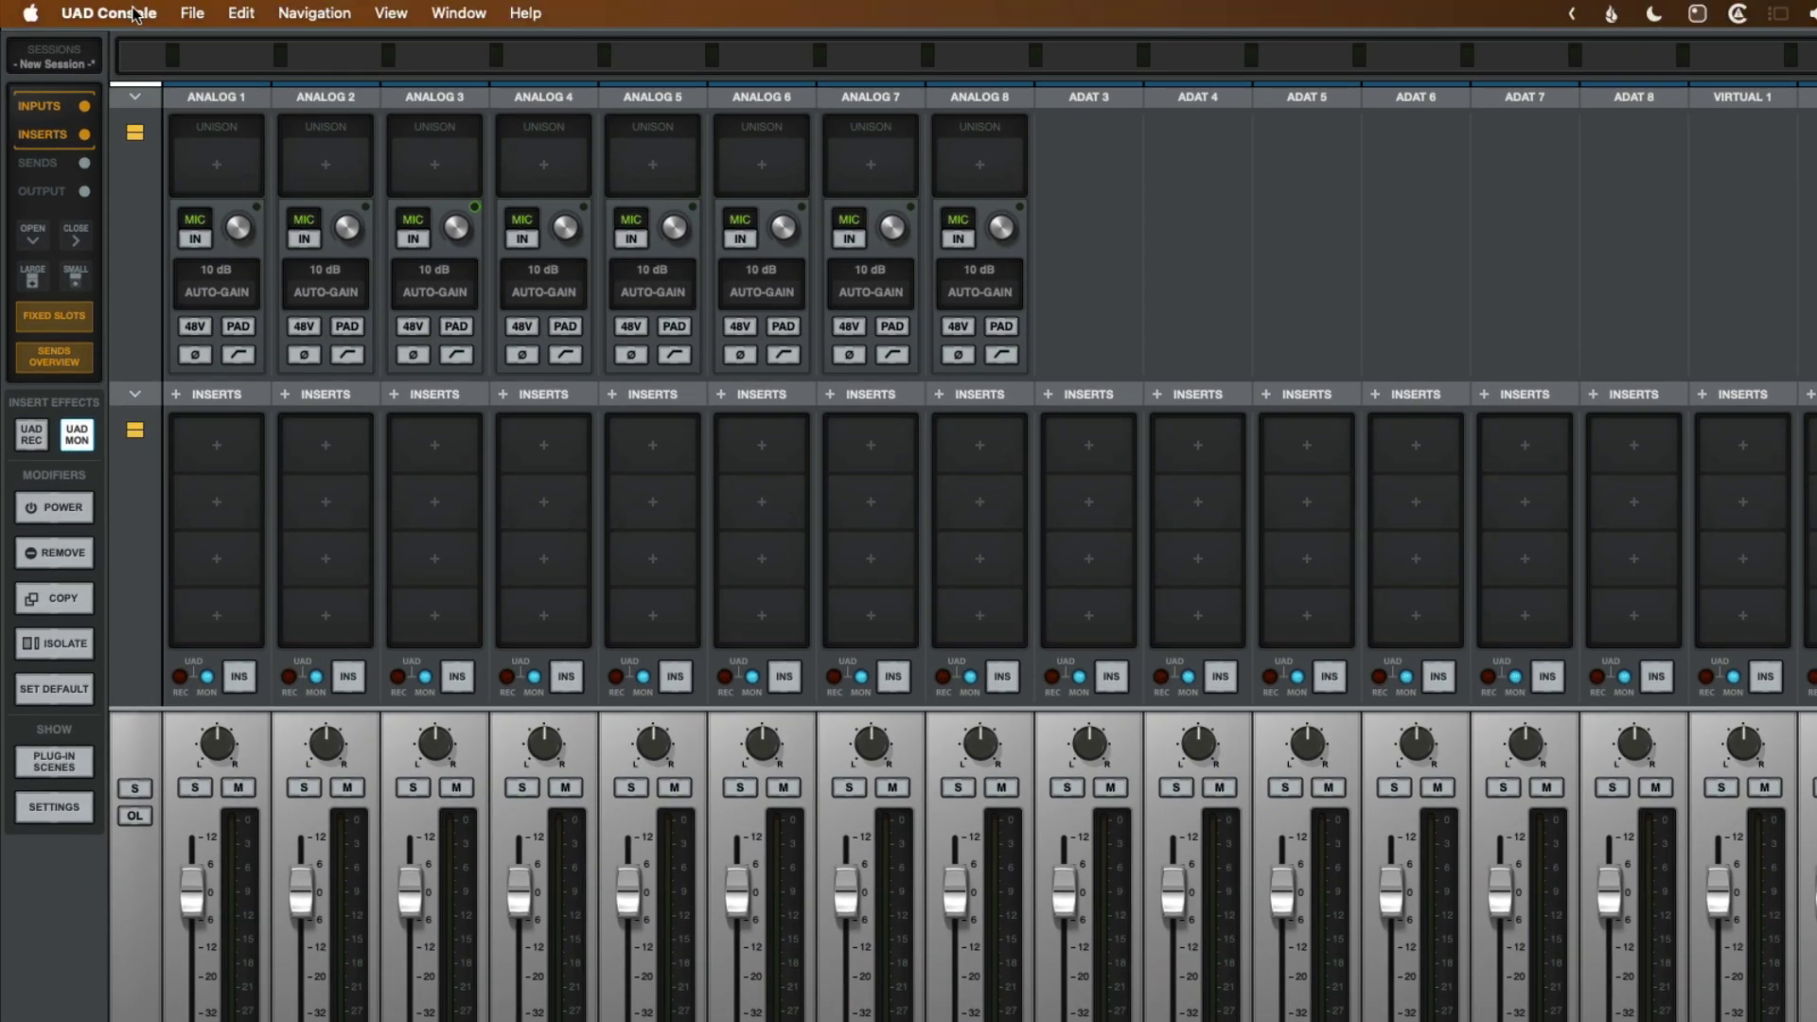
click(136, 14)
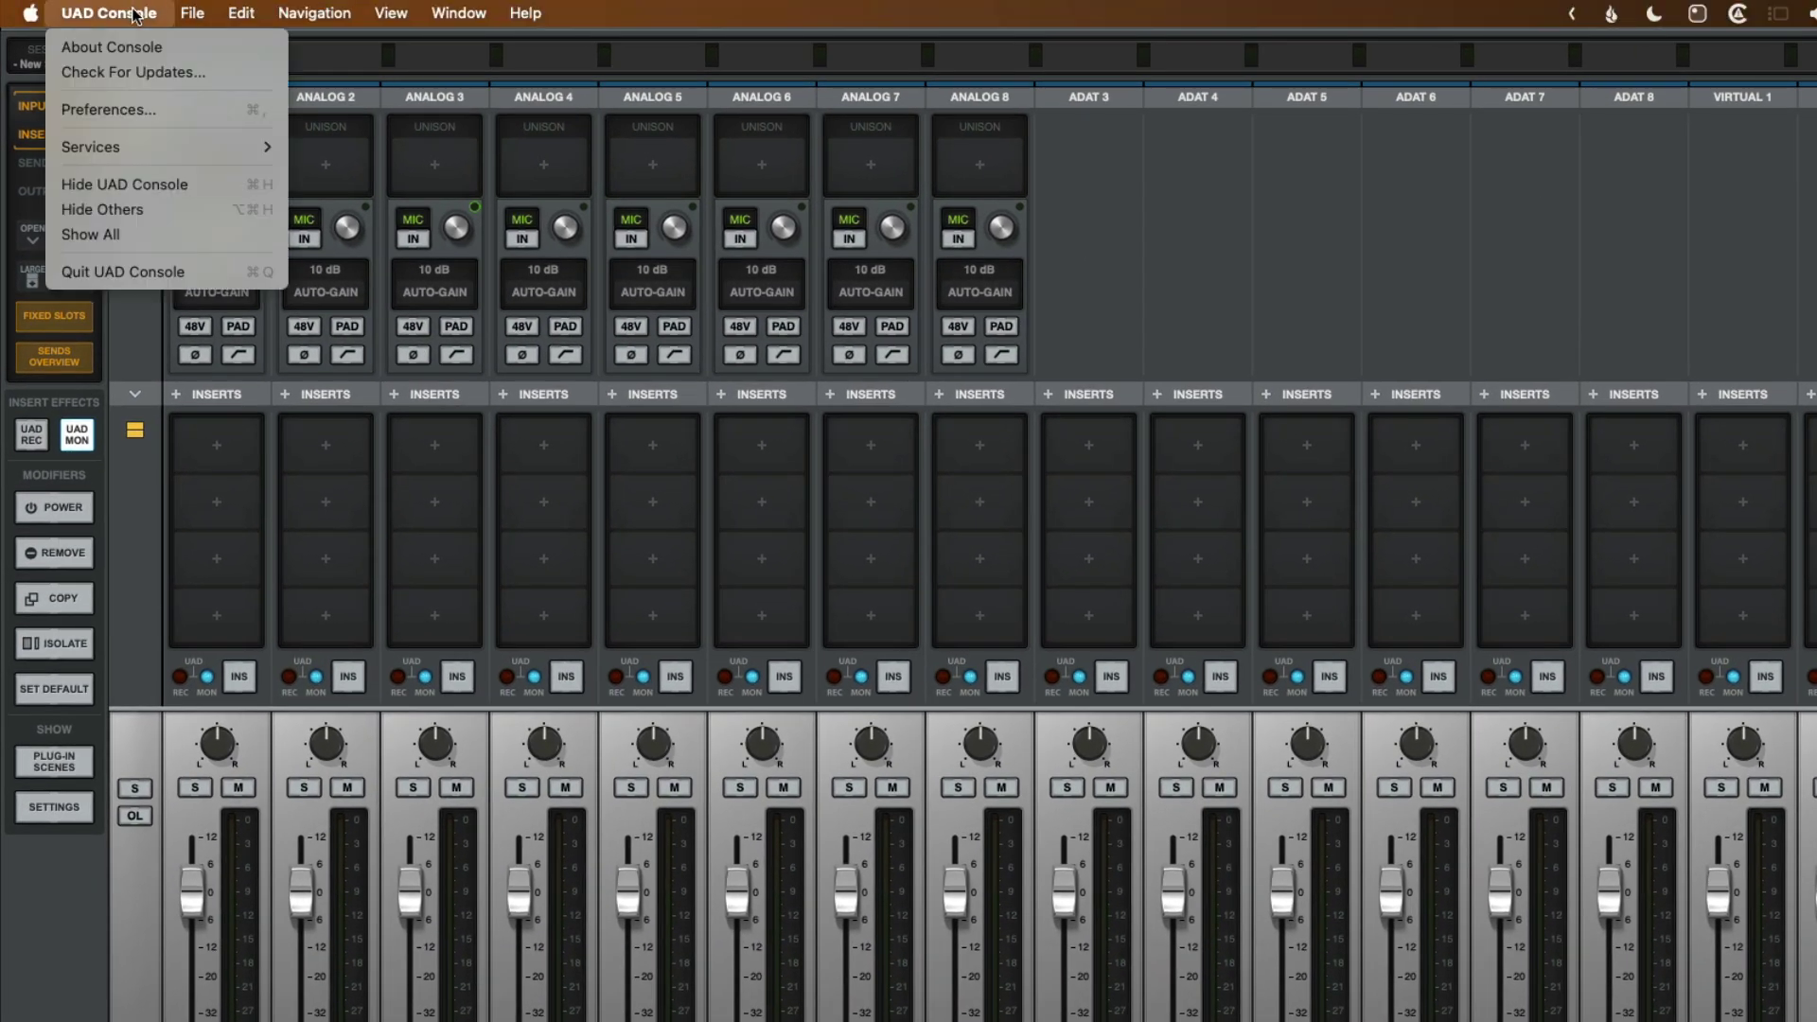
click(180, 106)
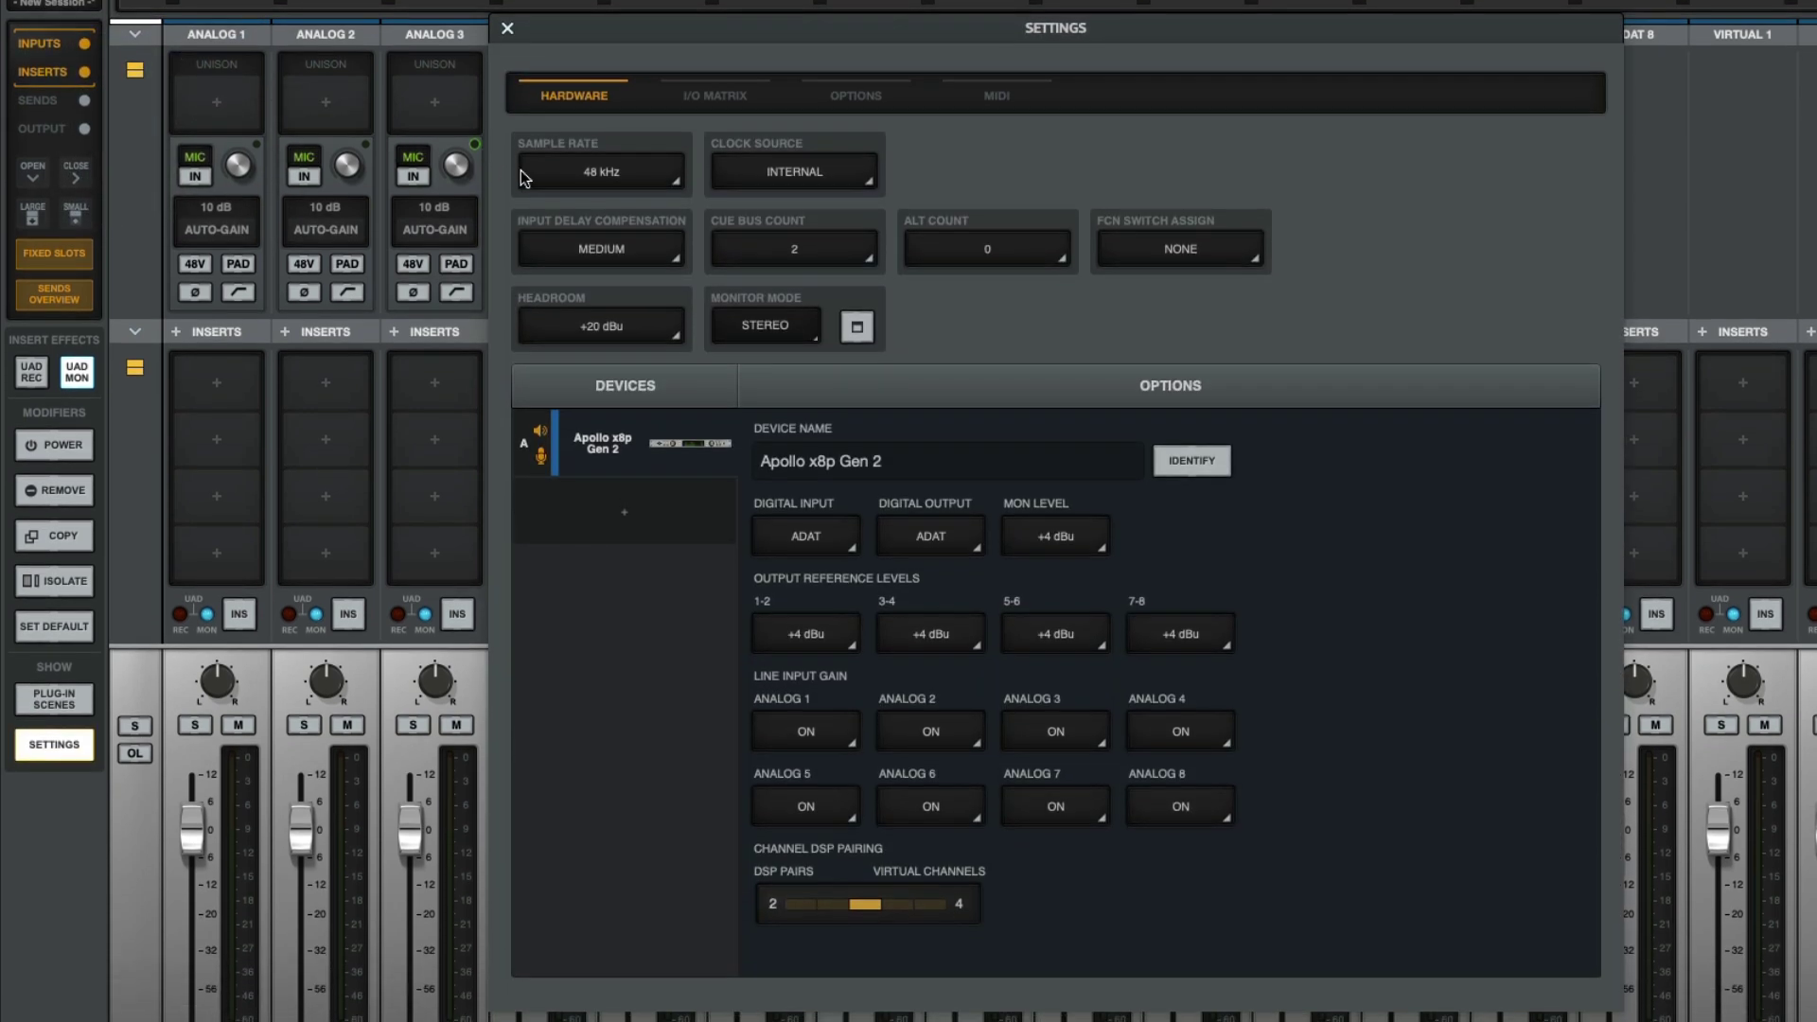
click(753, 155)
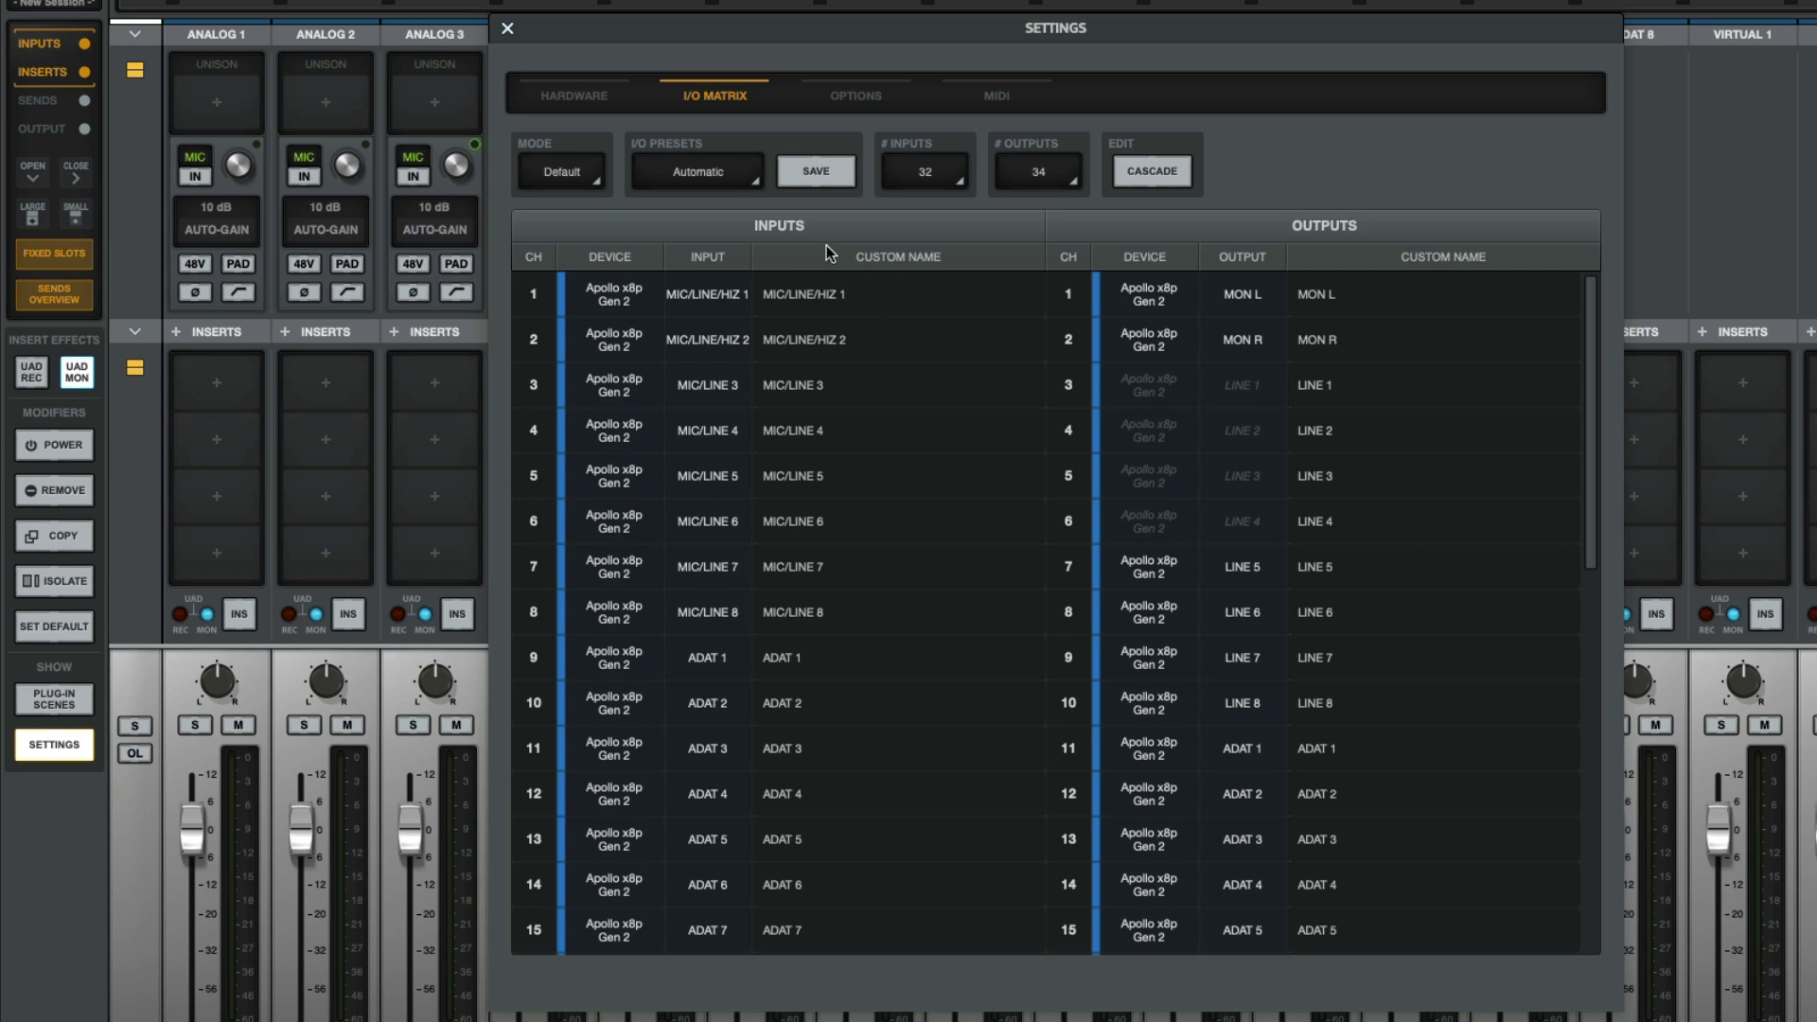
double_click(818, 295)
text(Vocal Microphone)
key(Return)
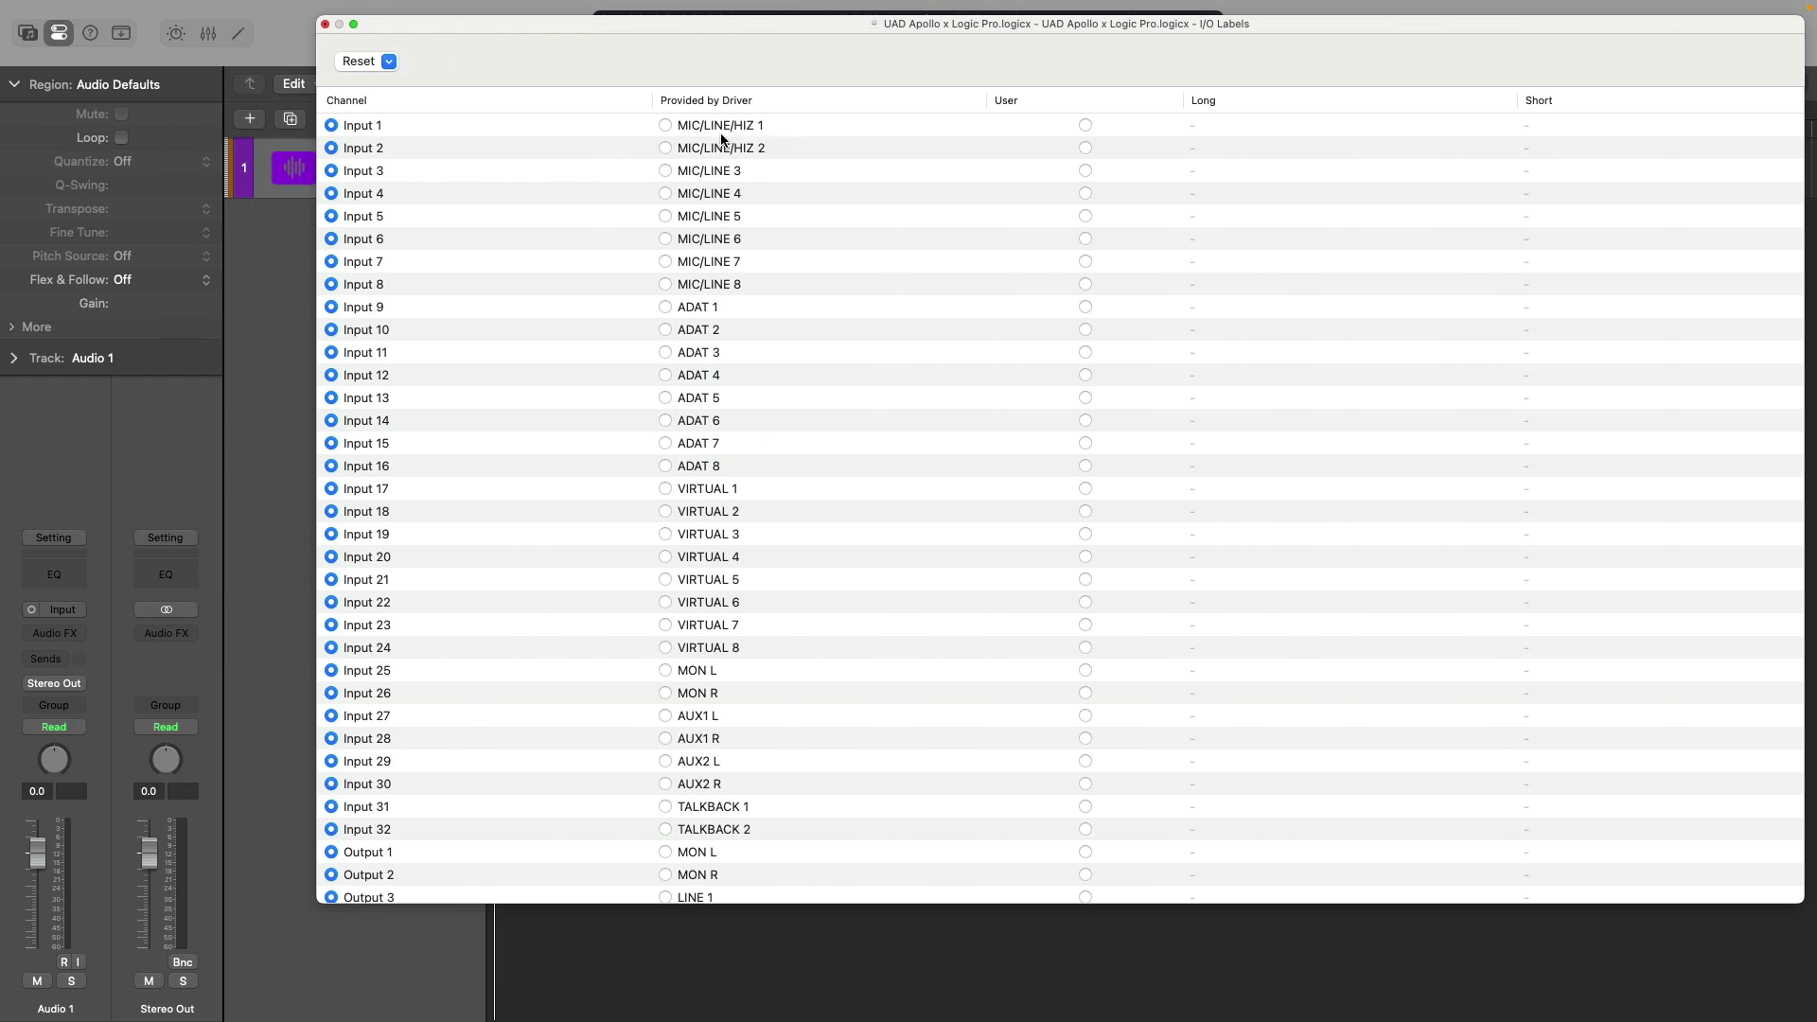
Reopen I/O Labels, switch Input 1 to its driver name Vocal Microphone, and check Audio 1's inputs
click(325, 24)
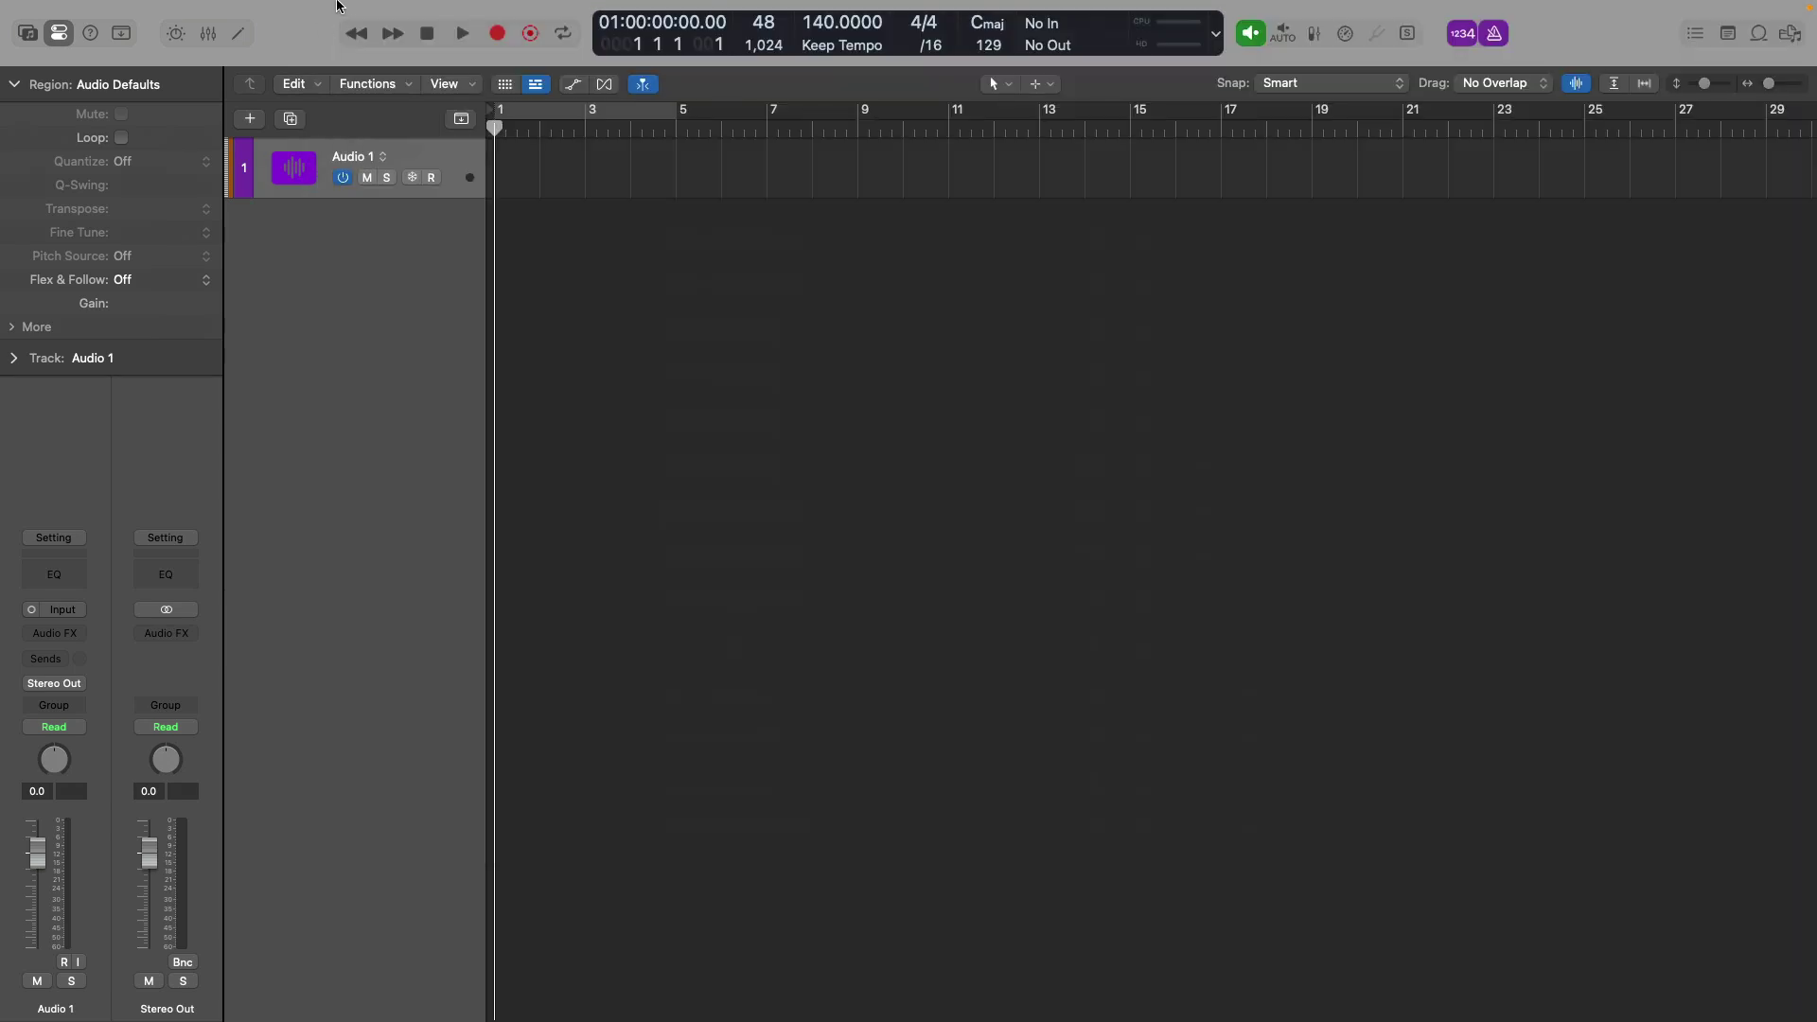
click(402, 10)
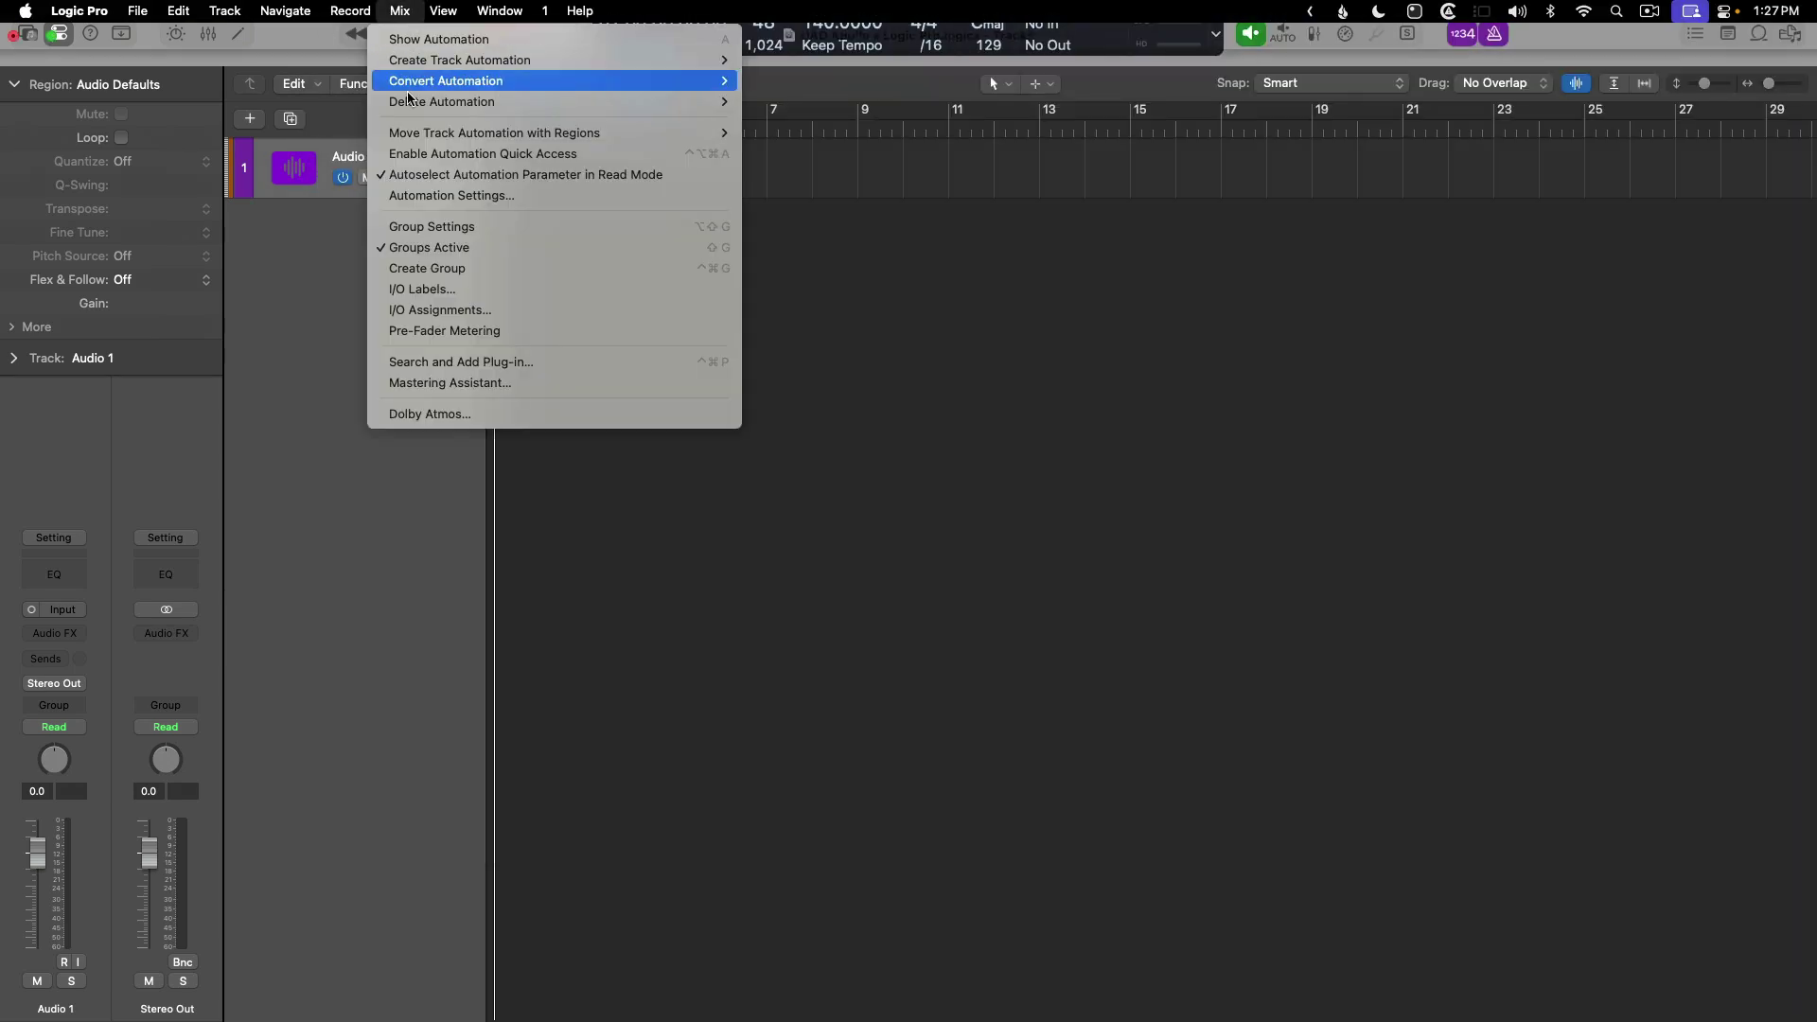
click(491, 293)
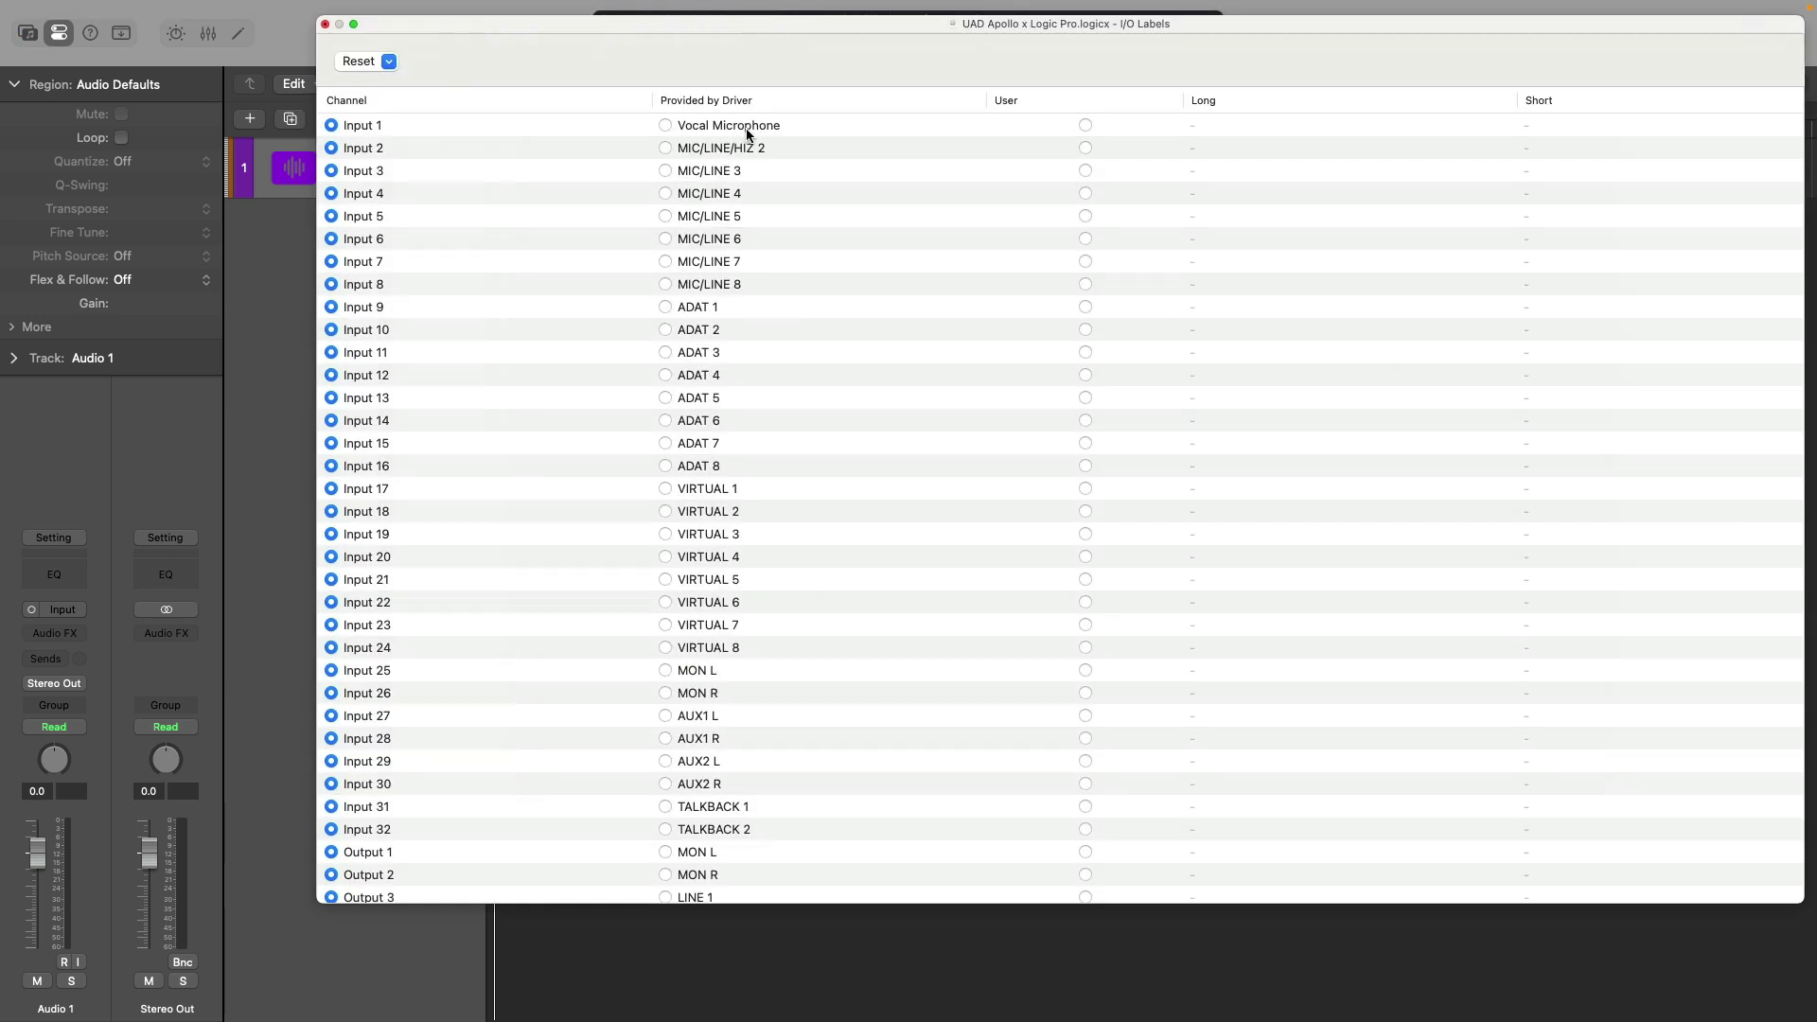
click(666, 126)
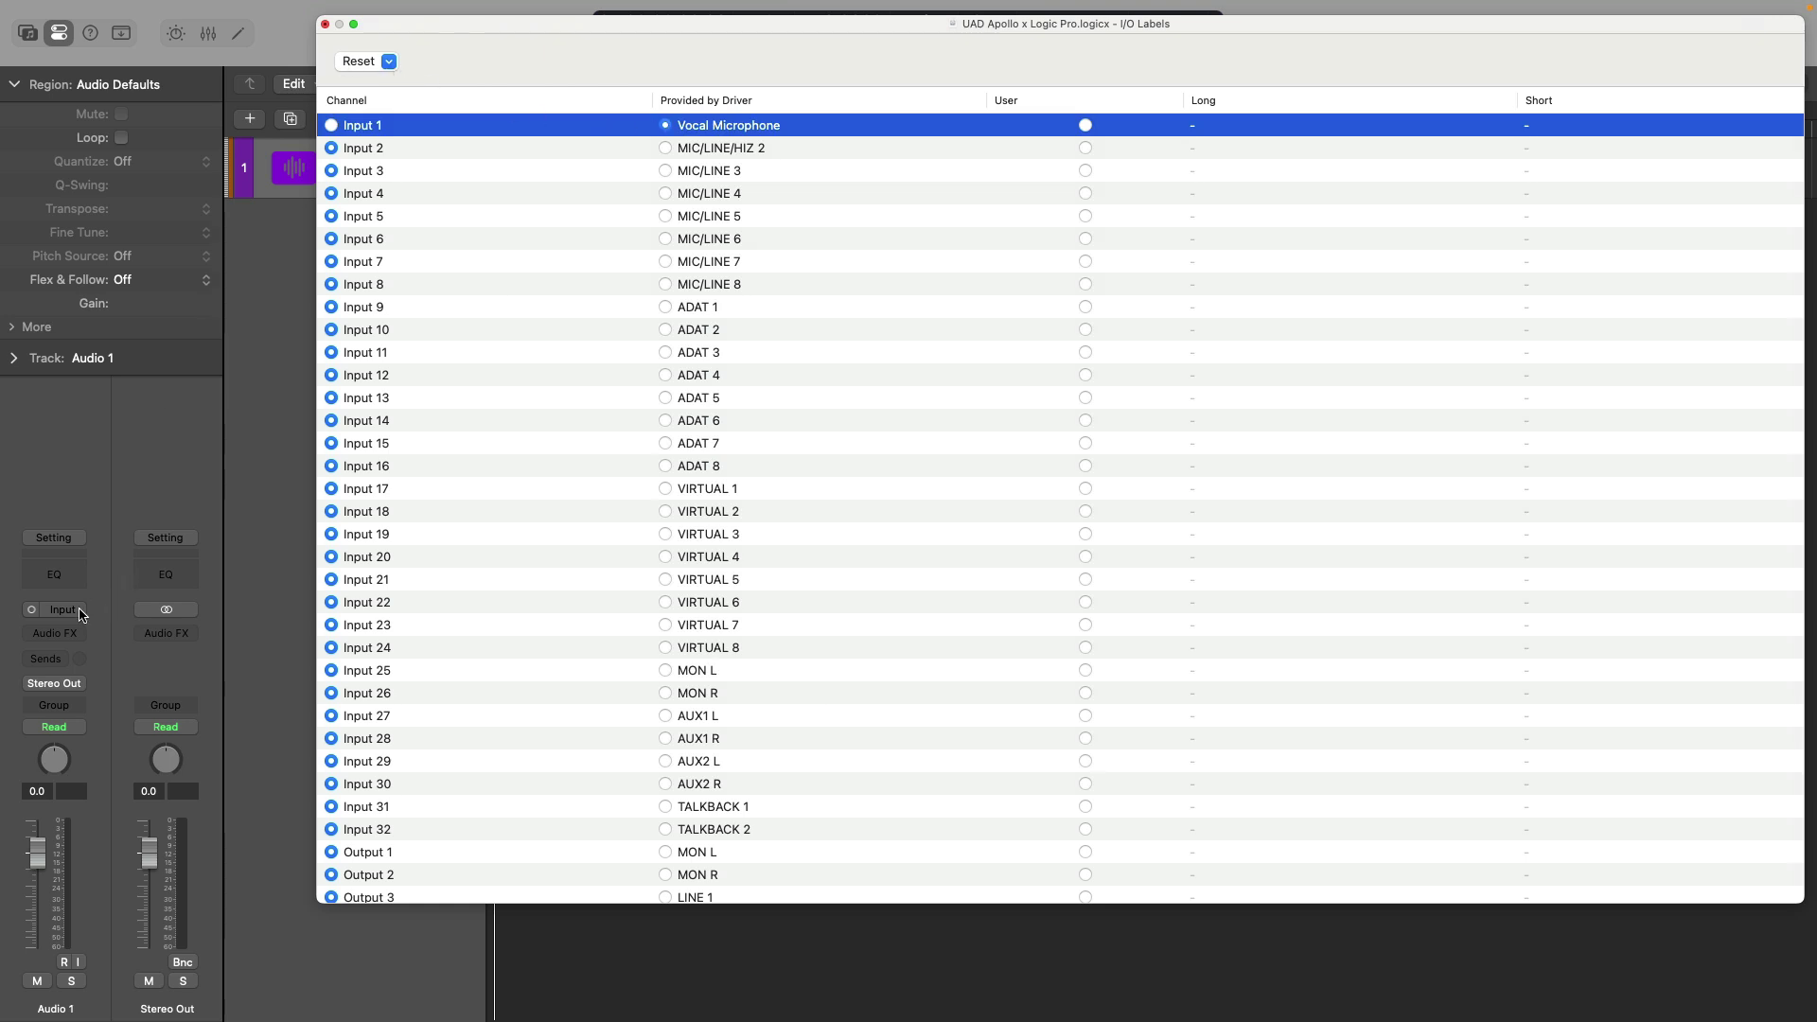
click(80, 611)
mouse_move(142, 632)
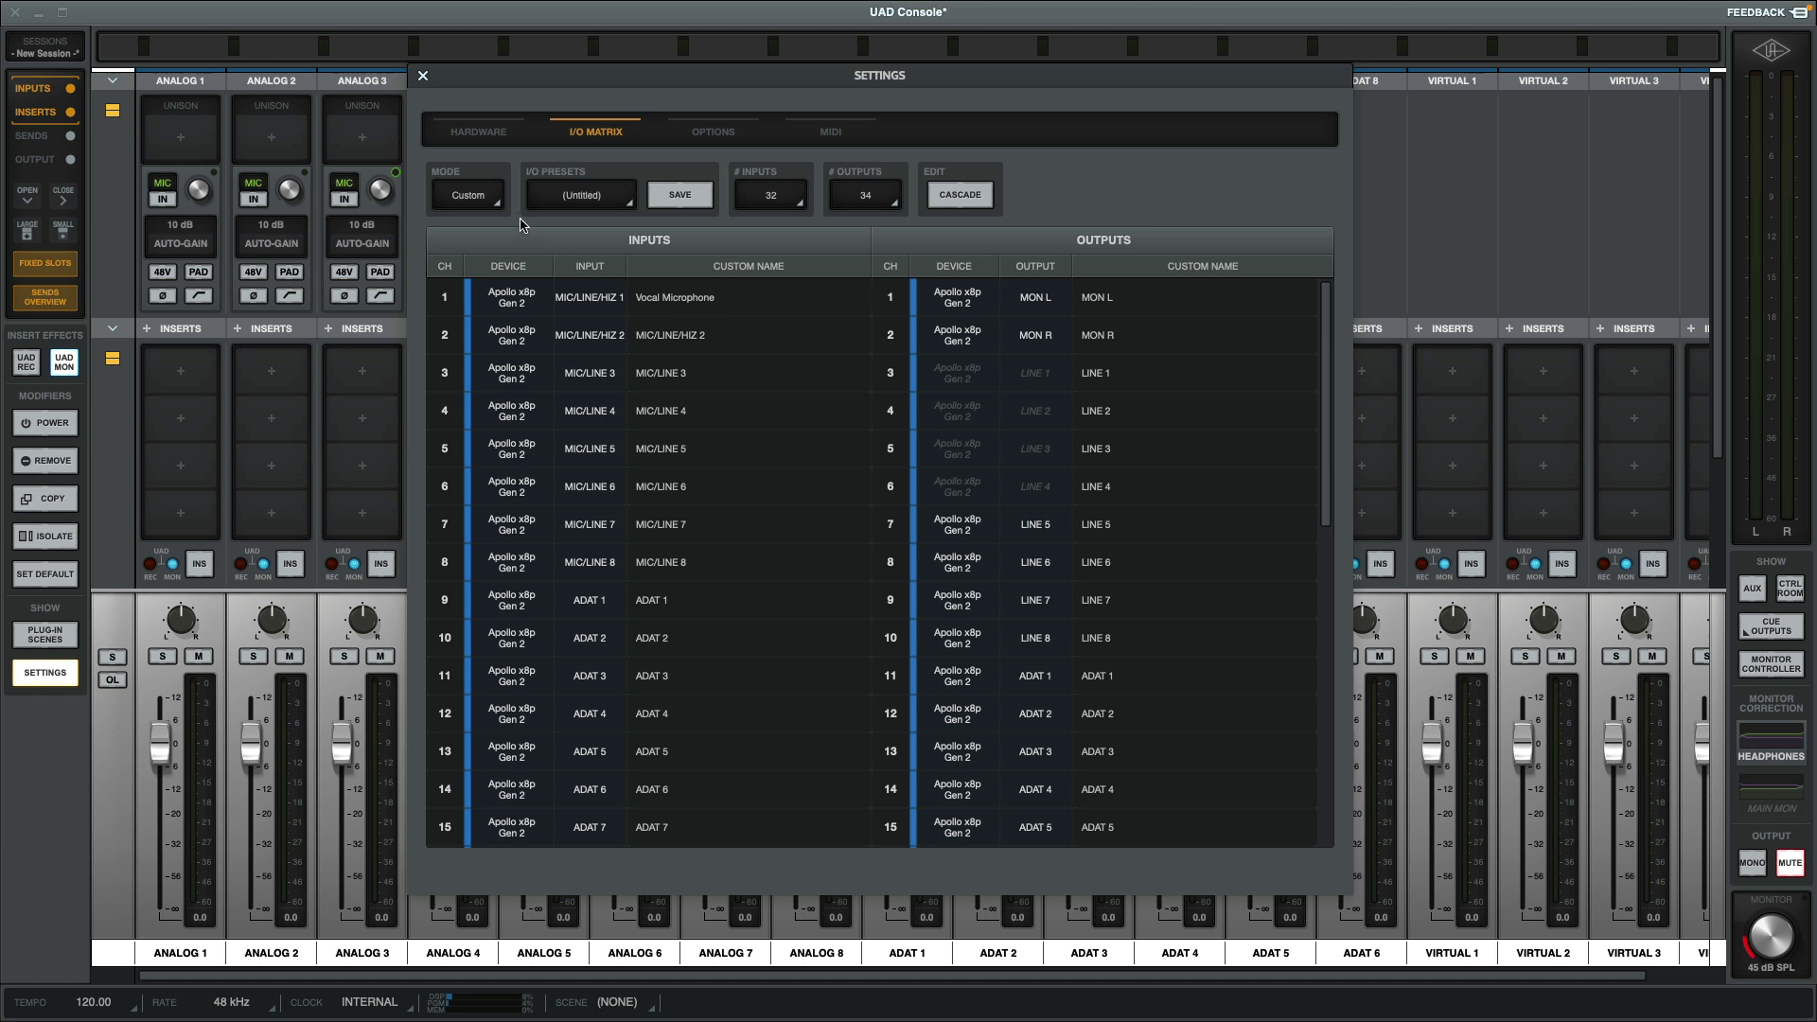
Switch the I/O Matrix Mode dropdown back to Default
click(494, 202)
click(495, 224)
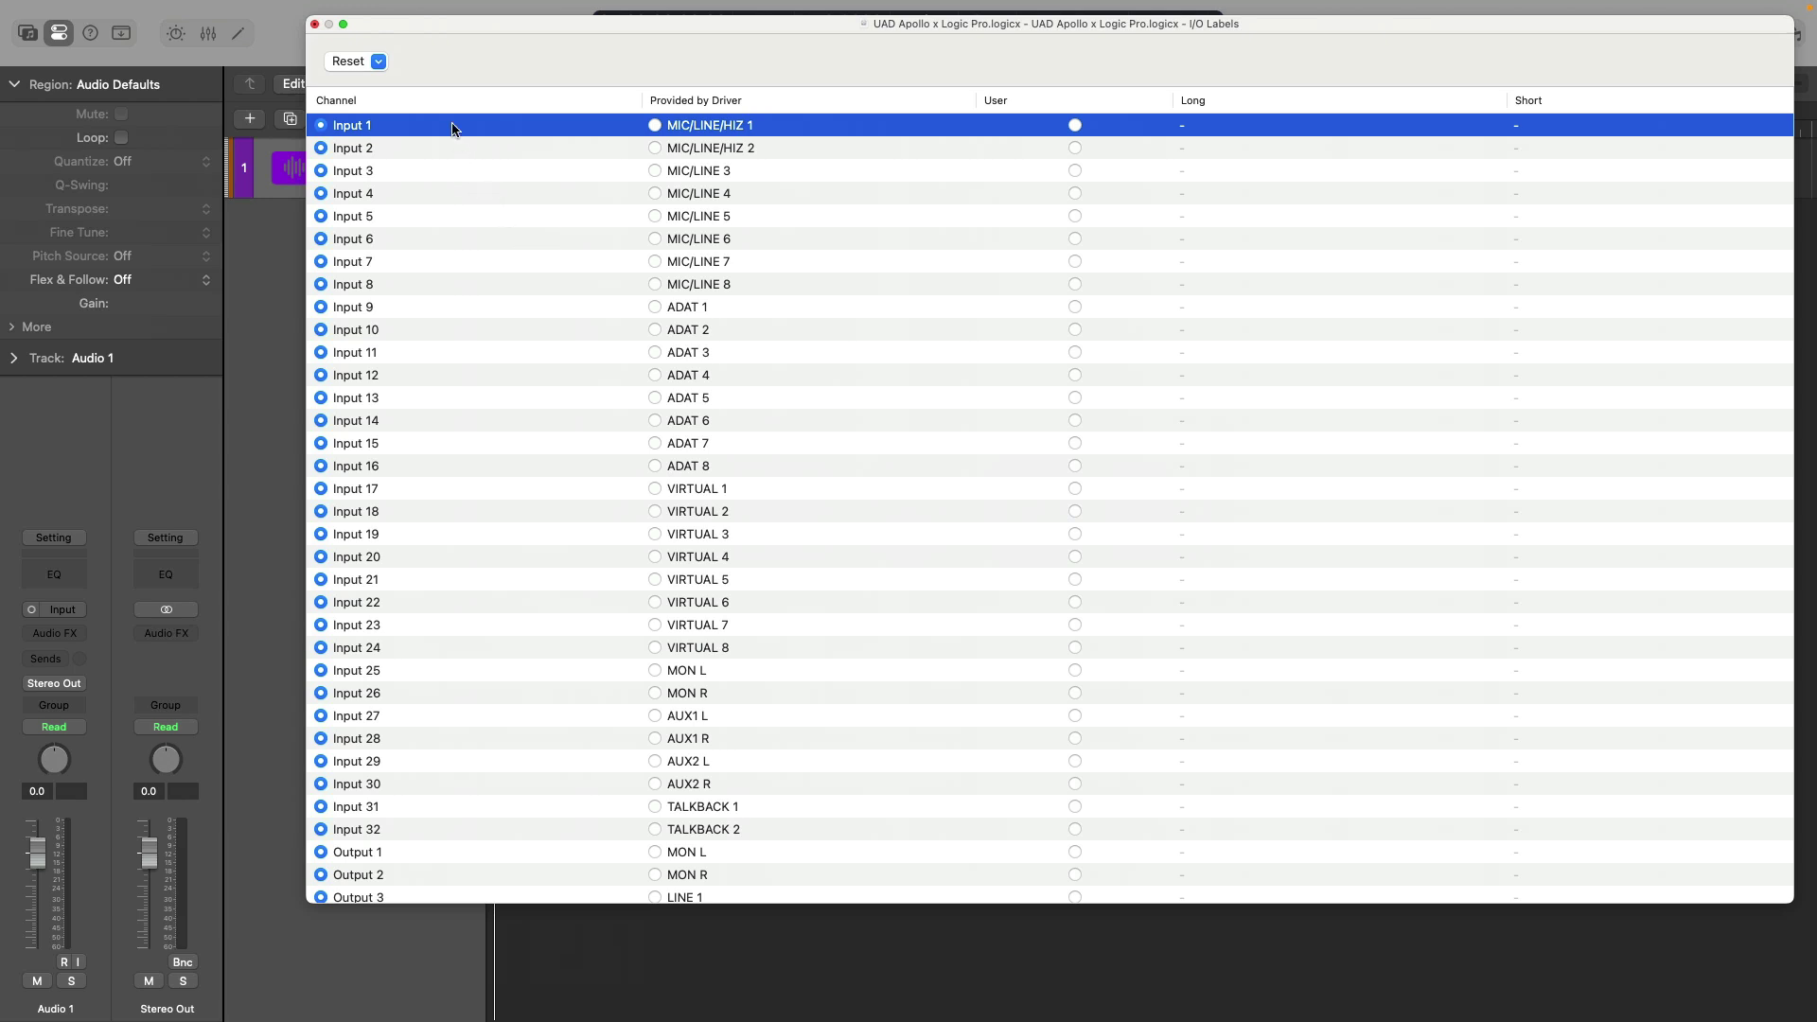
Select all I/O label rows down to Output 33-34 and set them to Provided by Driver
scroll(474, 203, down, 20)
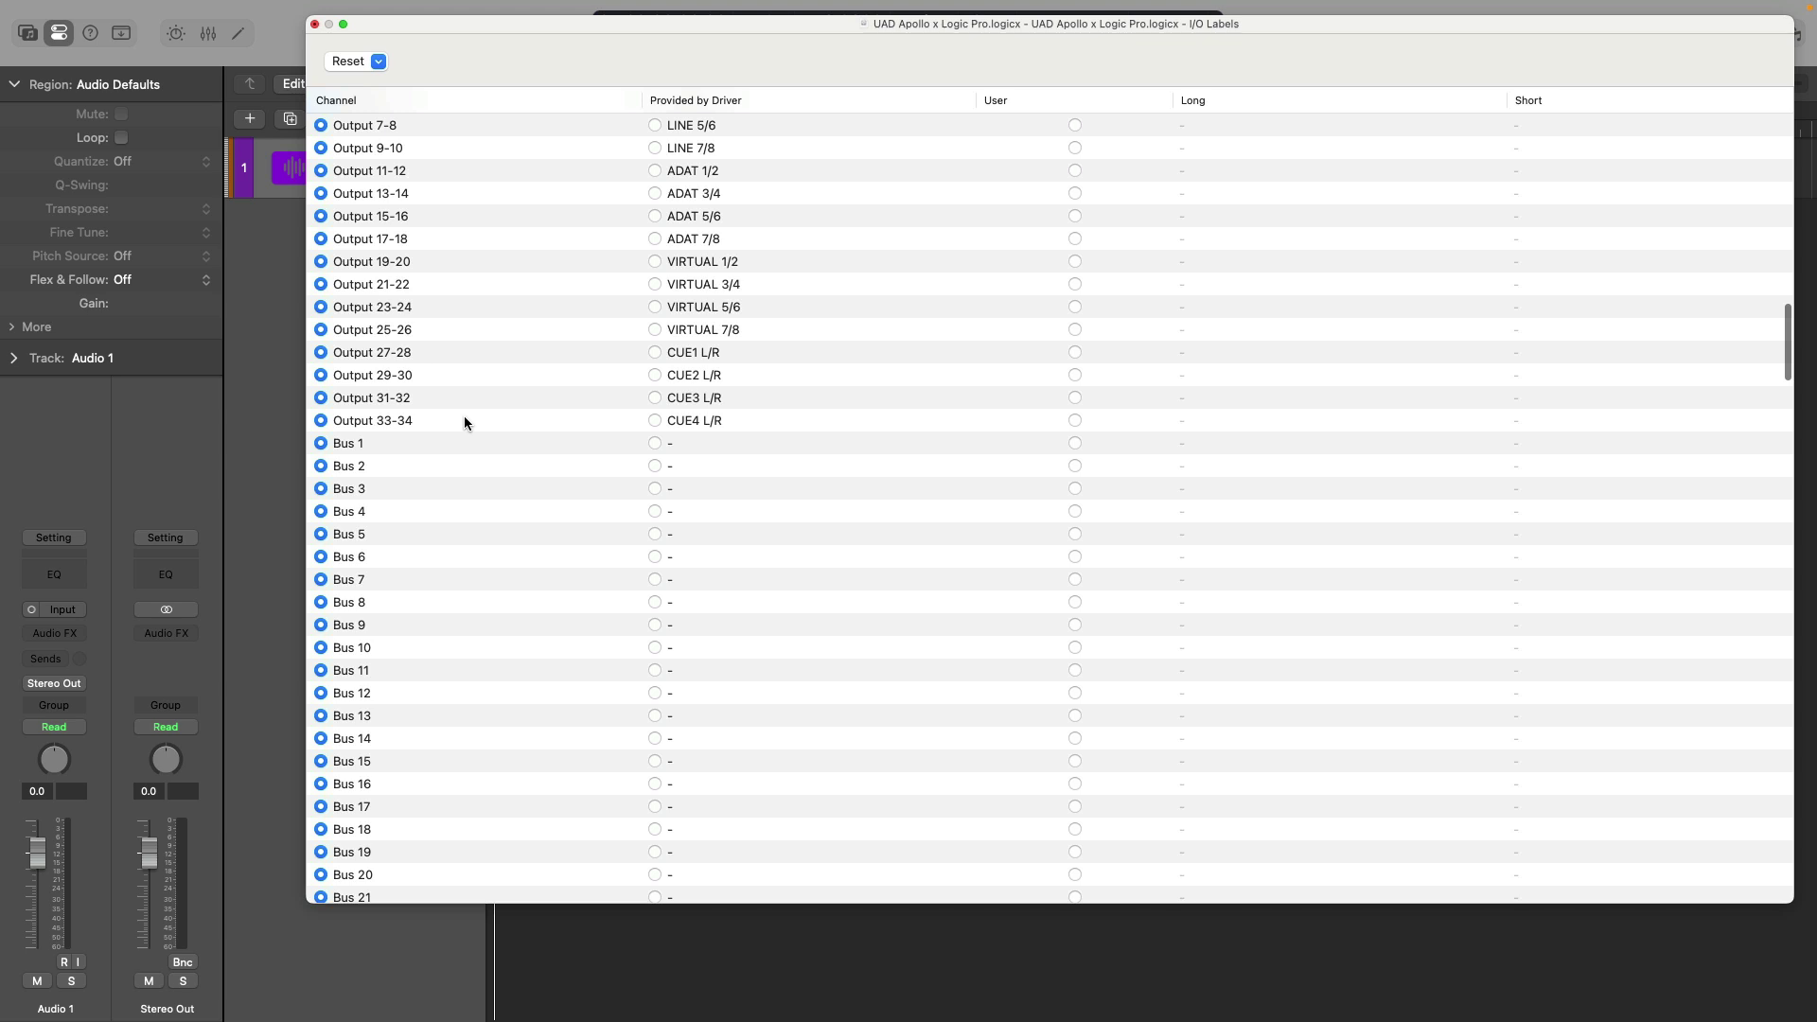
shift+click(465, 418)
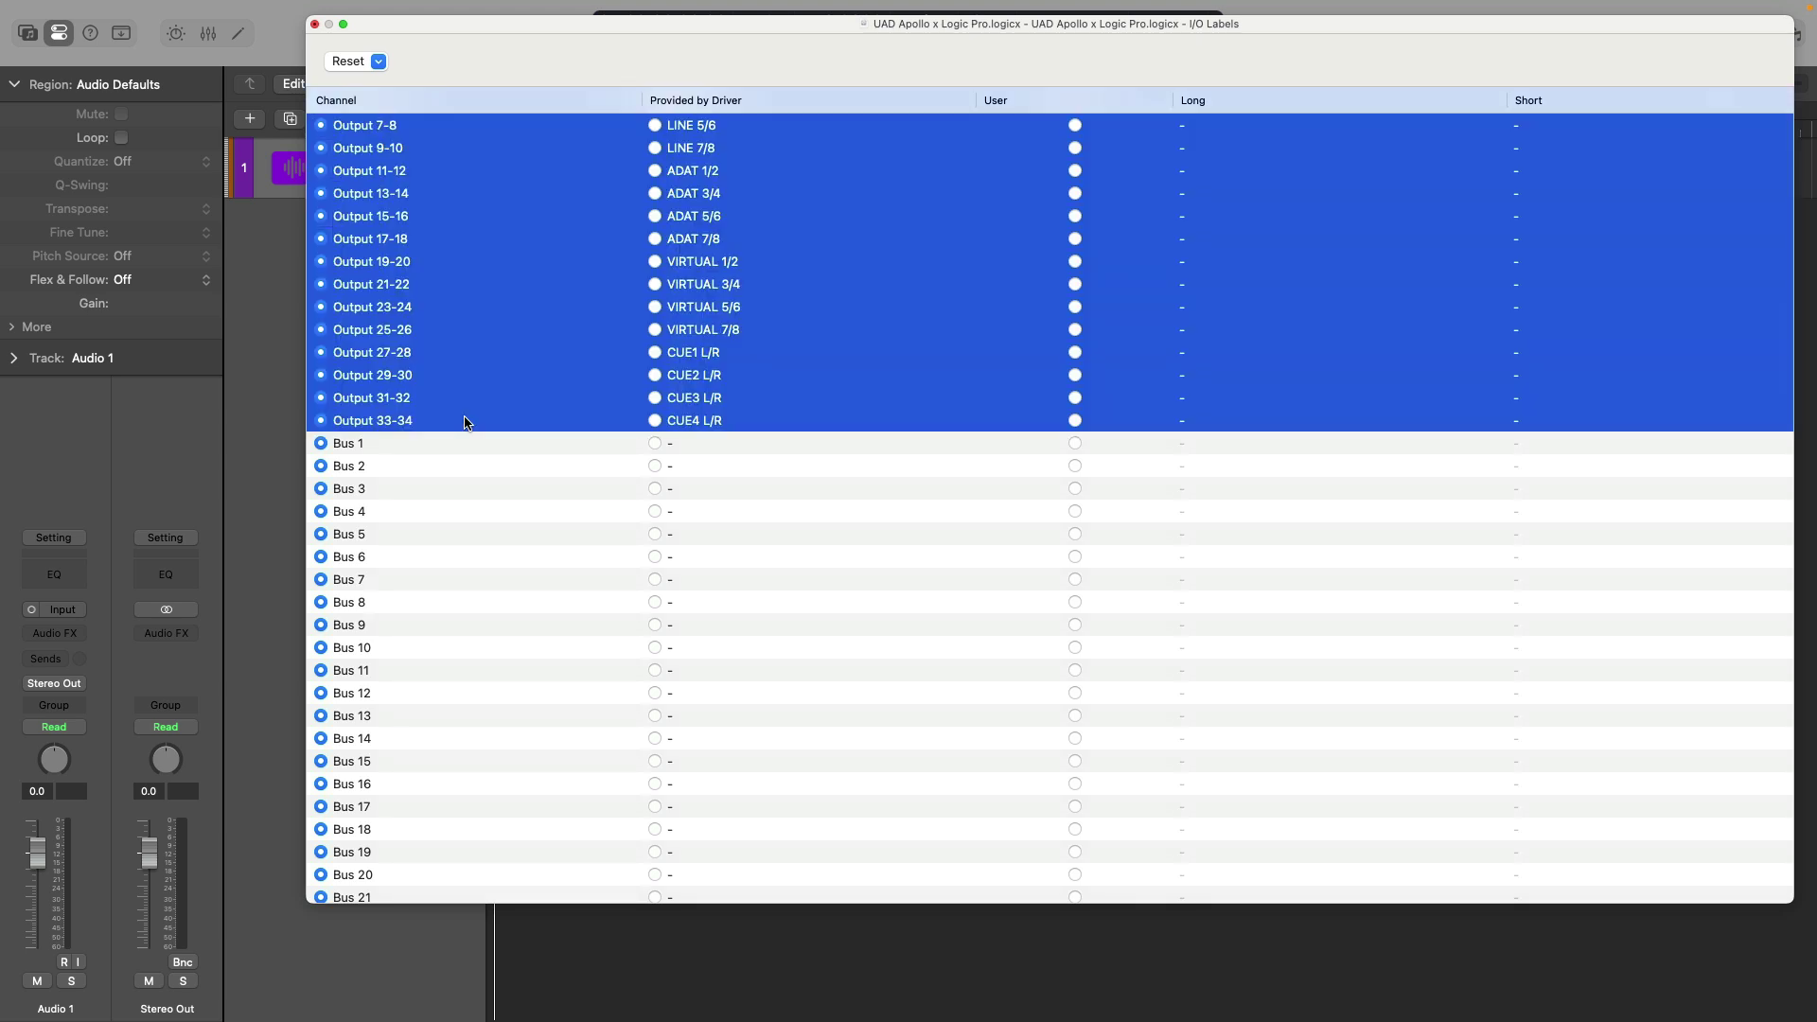
scroll(466, 422, up, 5)
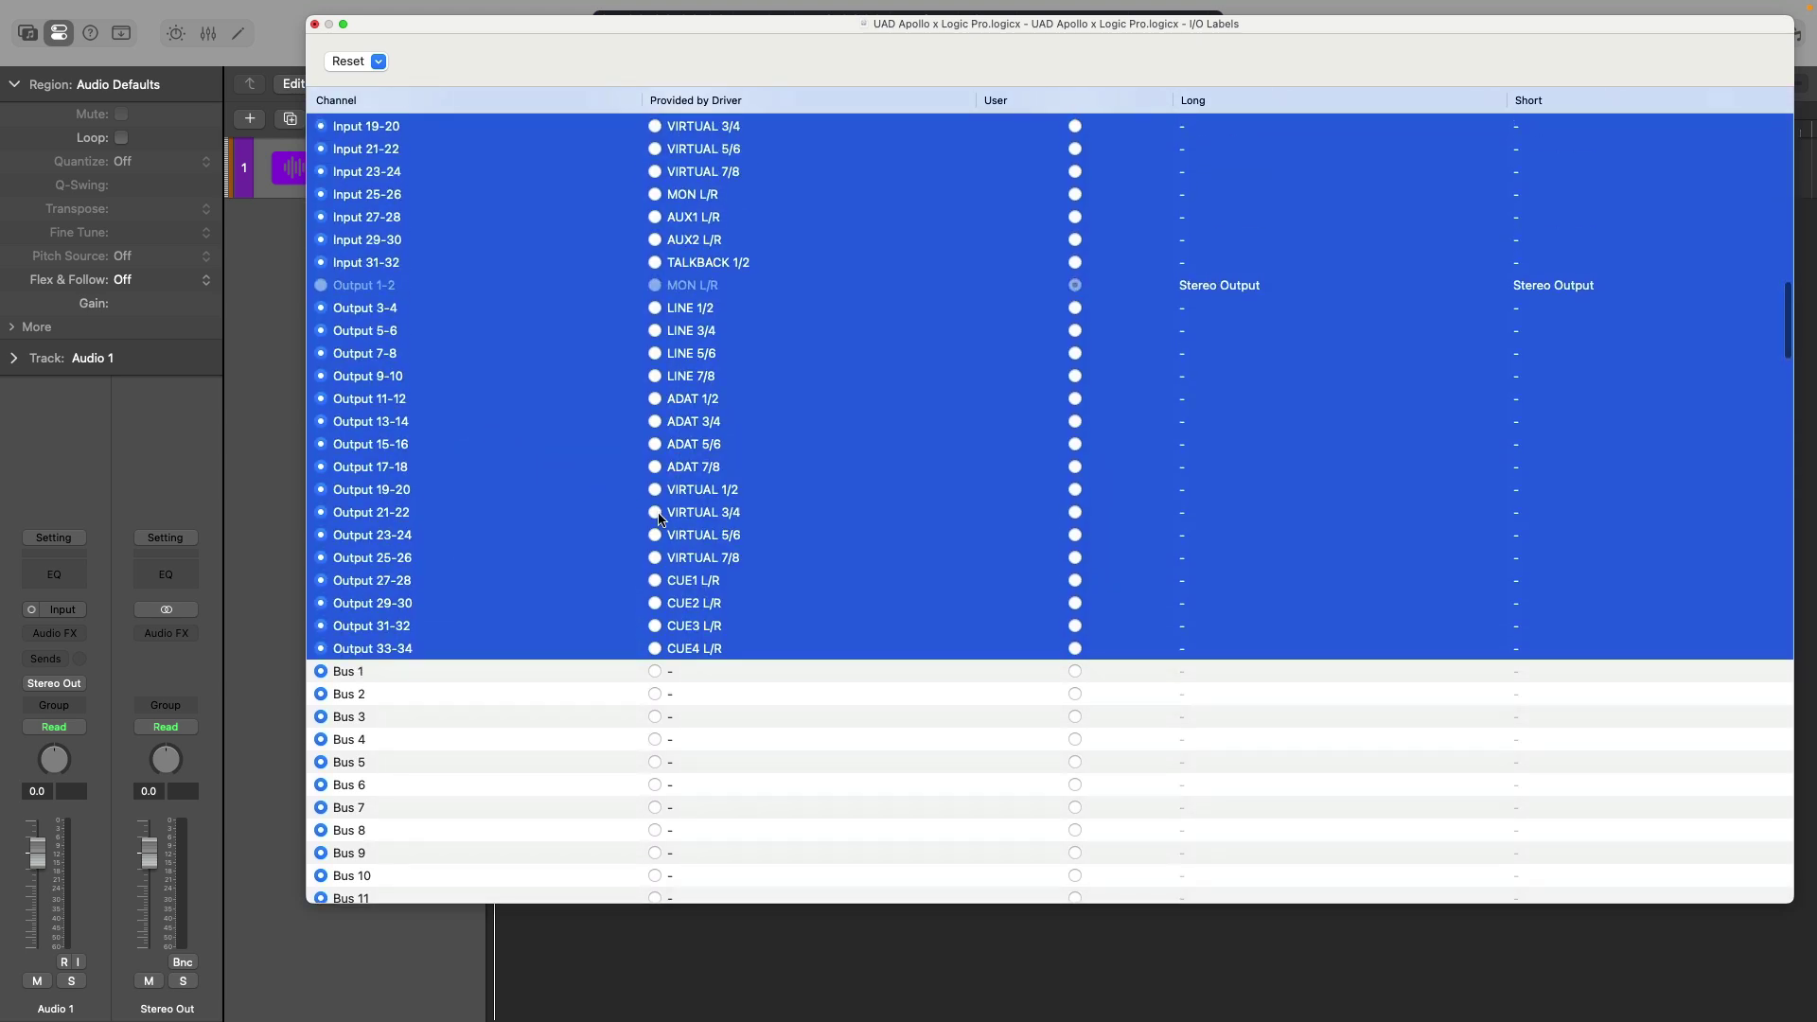
click(655, 514)
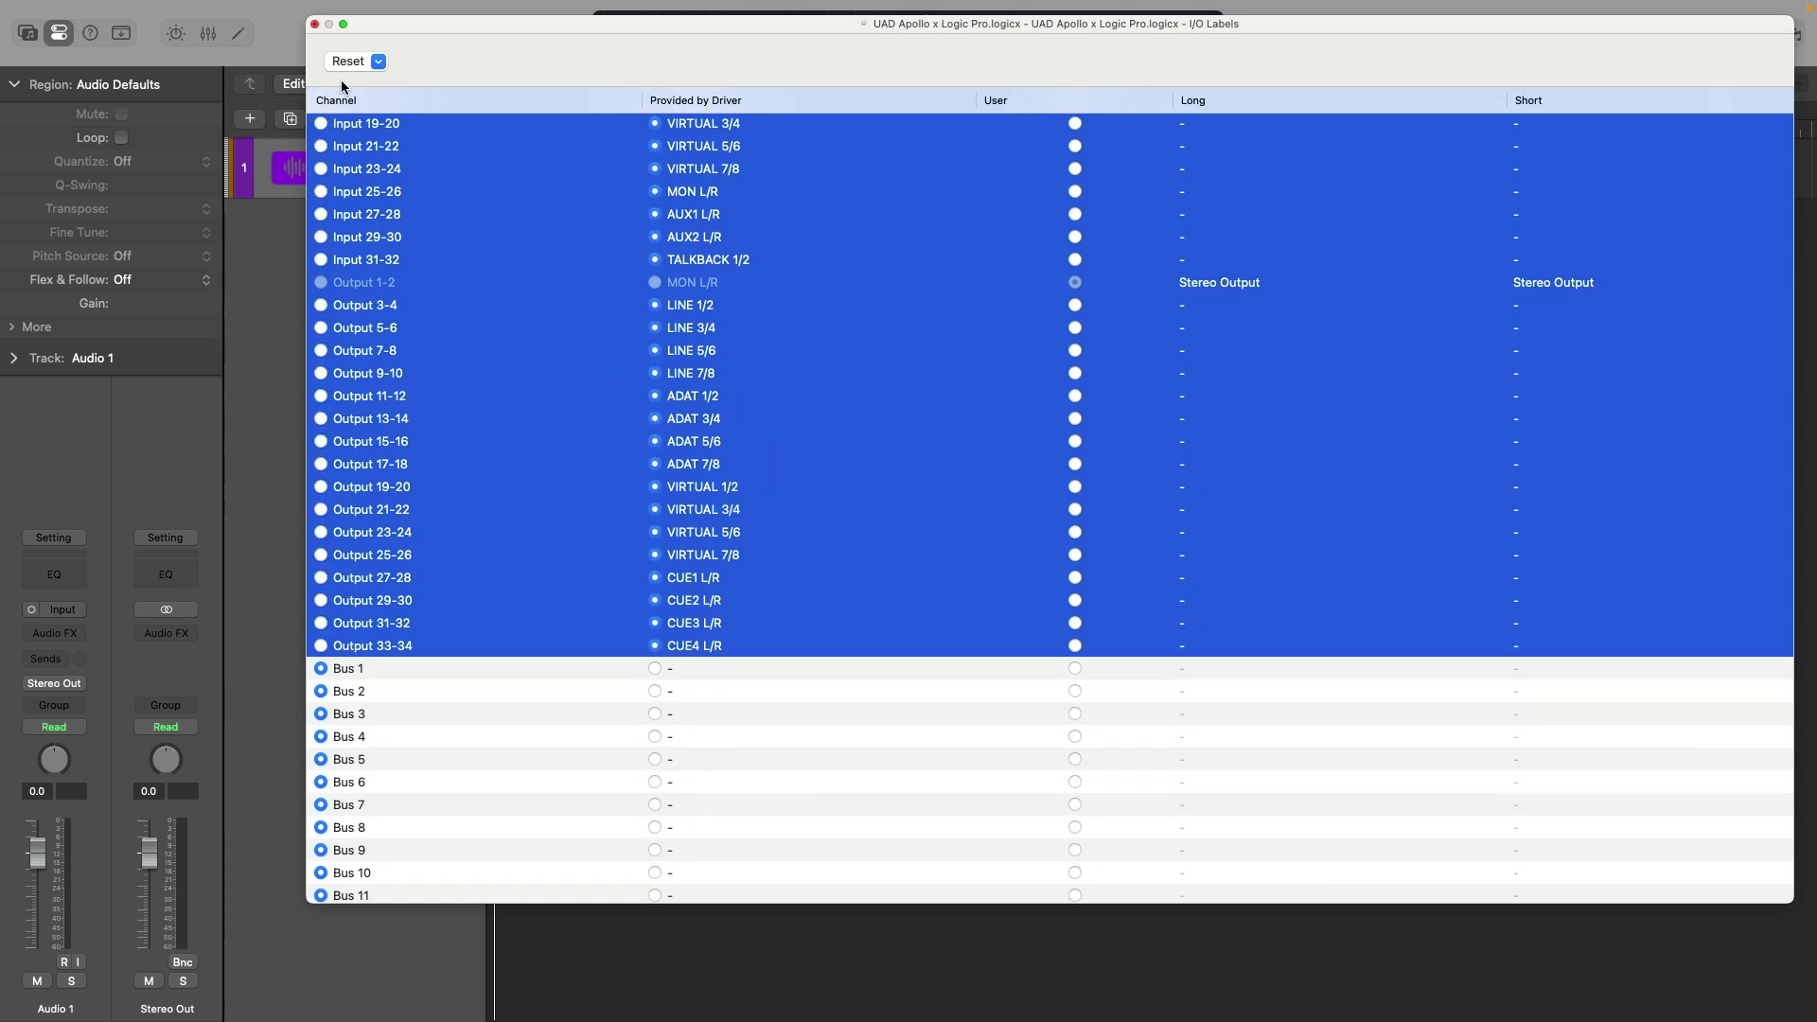
click(315, 25)
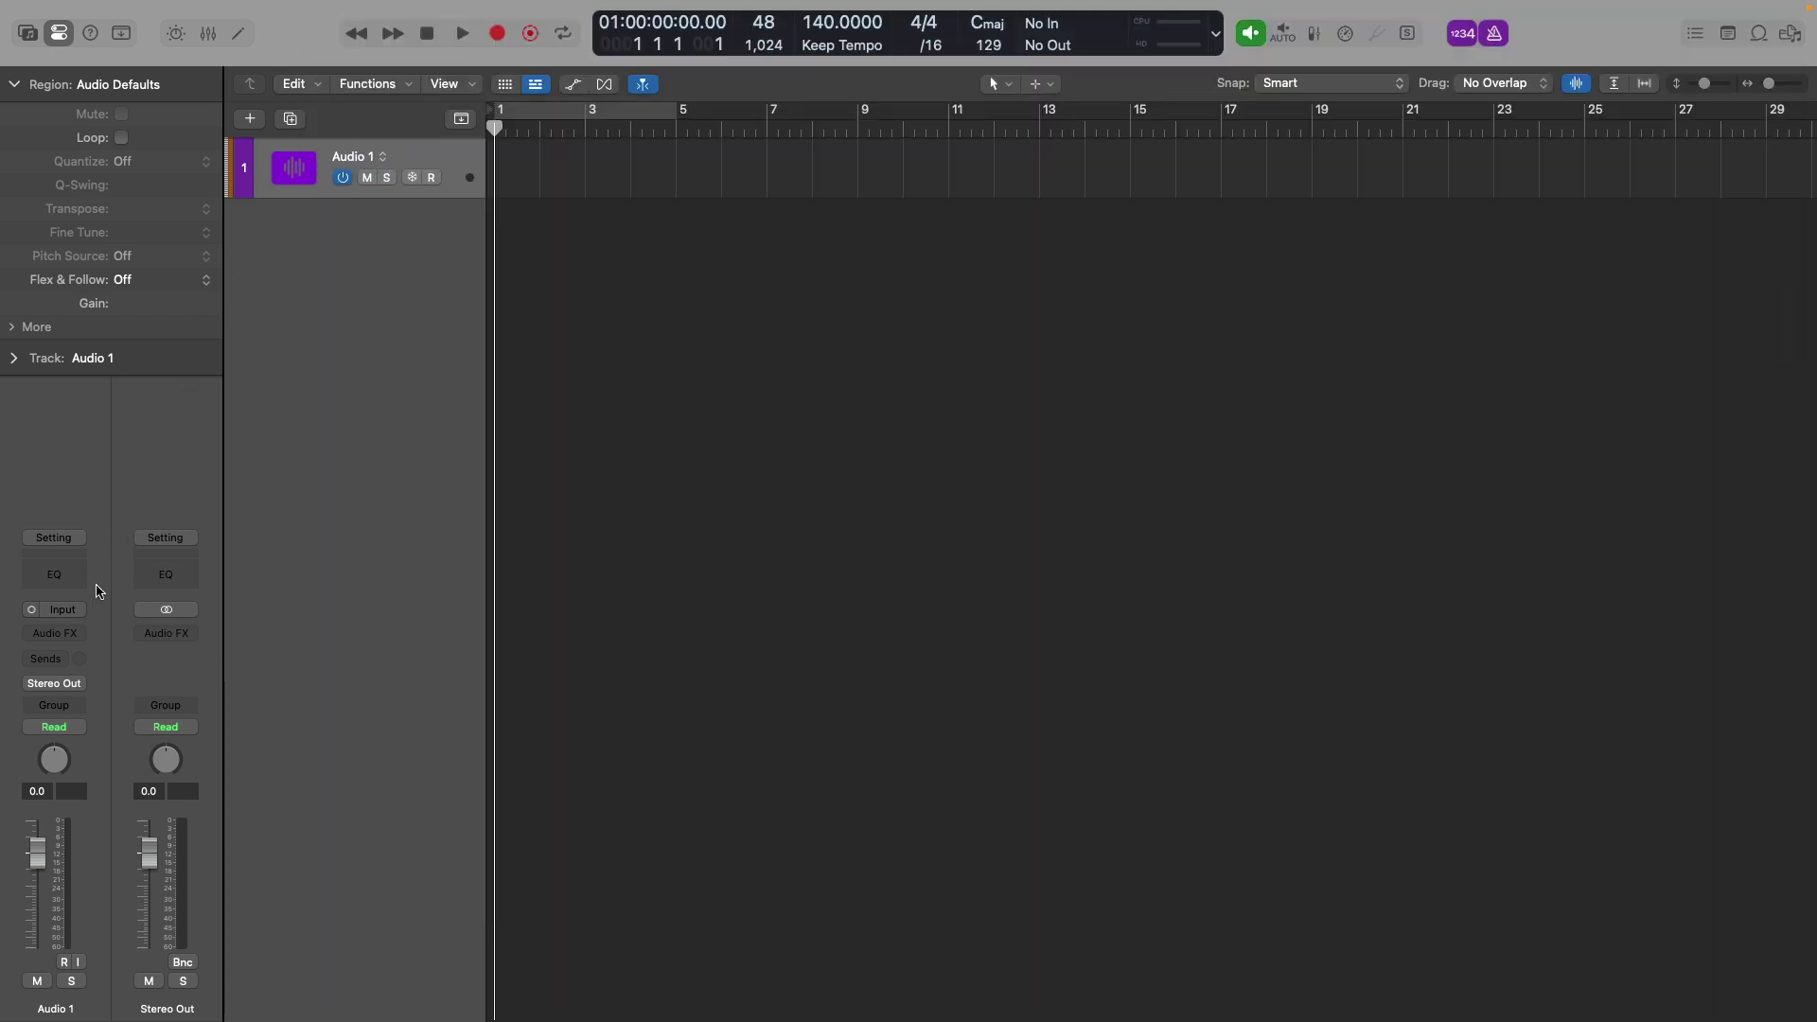
Set Audio 1's input to Input 1 (MIC/LINE/HIZ 1)
click(79, 611)
mouse_move(113, 633)
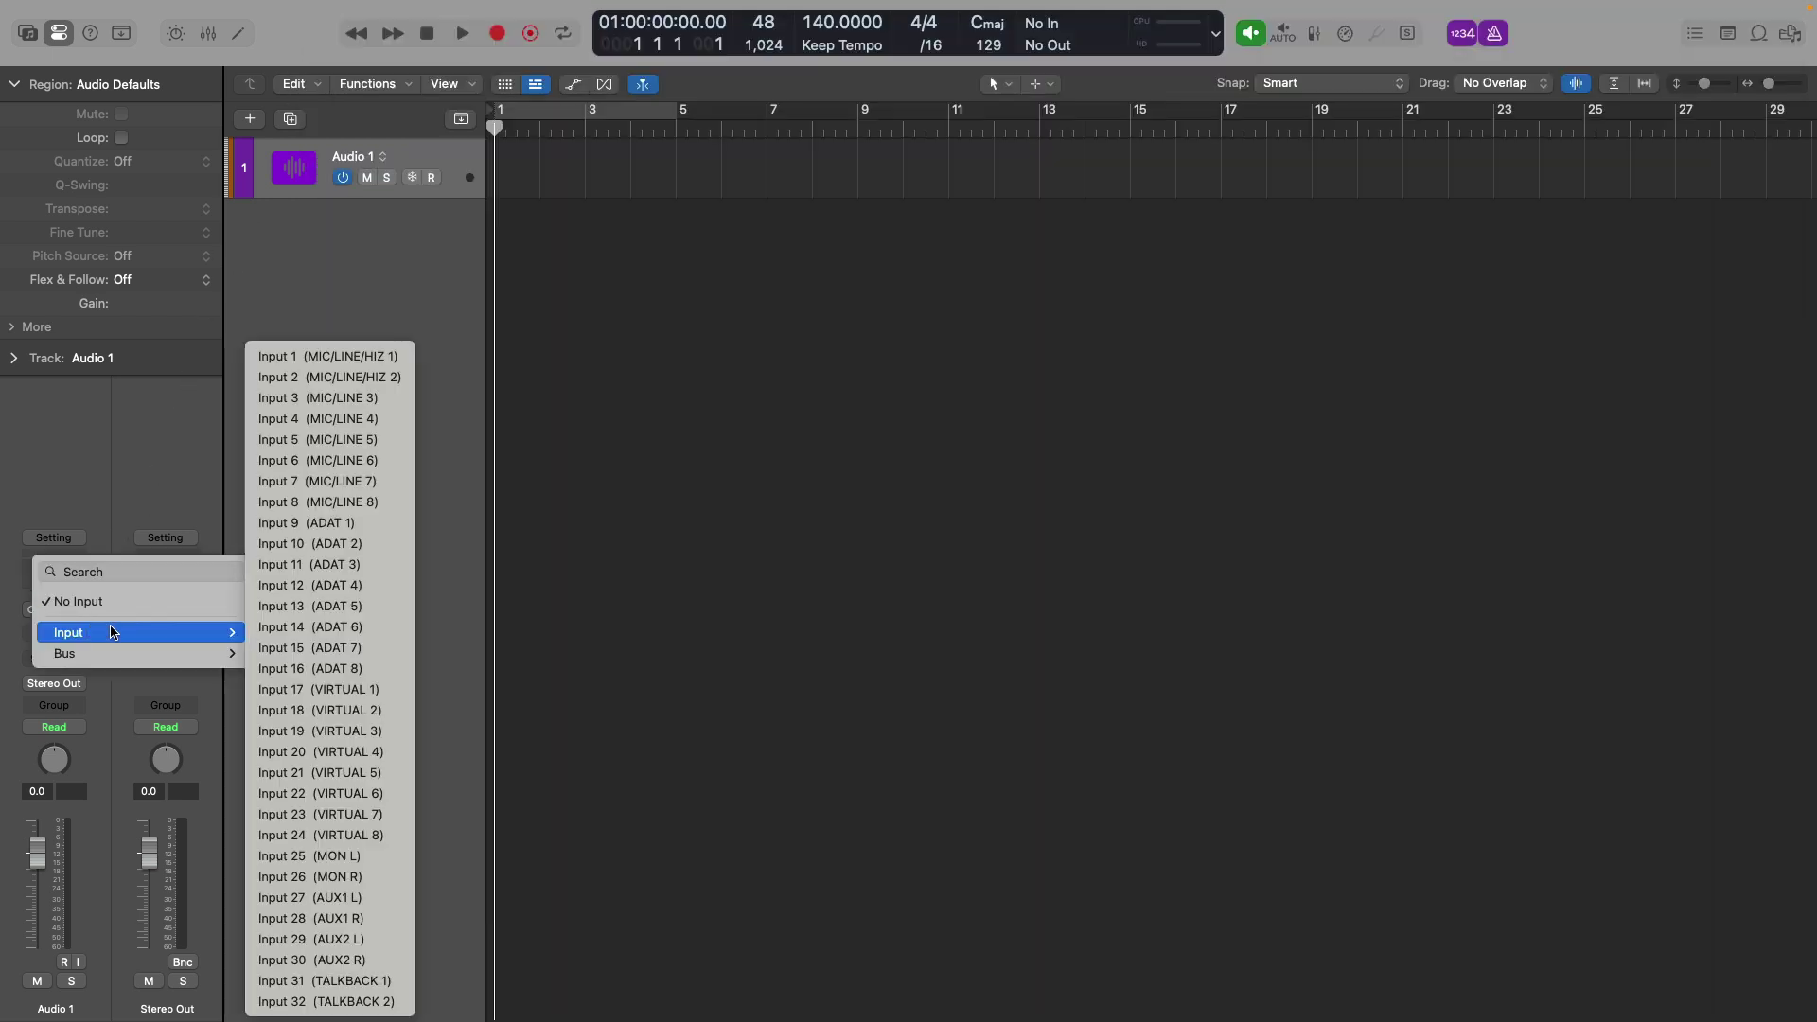
click(408, 362)
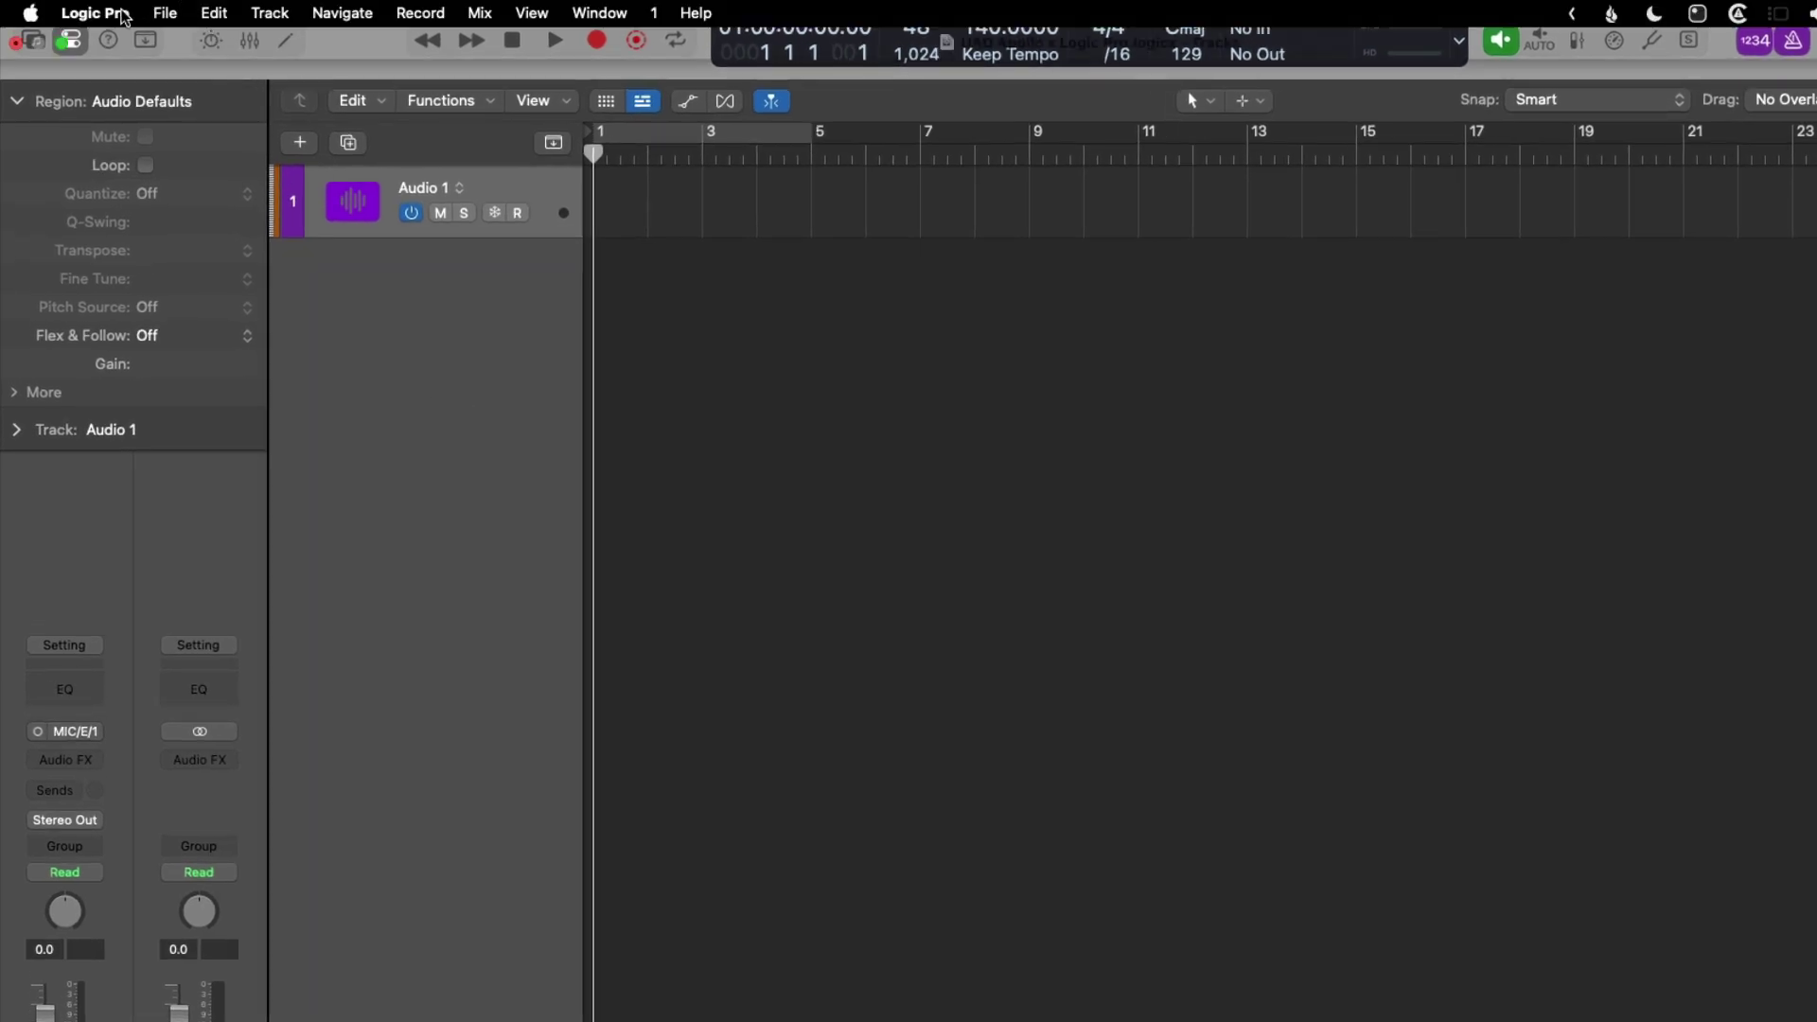
Uncheck Software monitoring under Logic Pro Settings > Audio > General
click(119, 12)
mouse_move(133, 86)
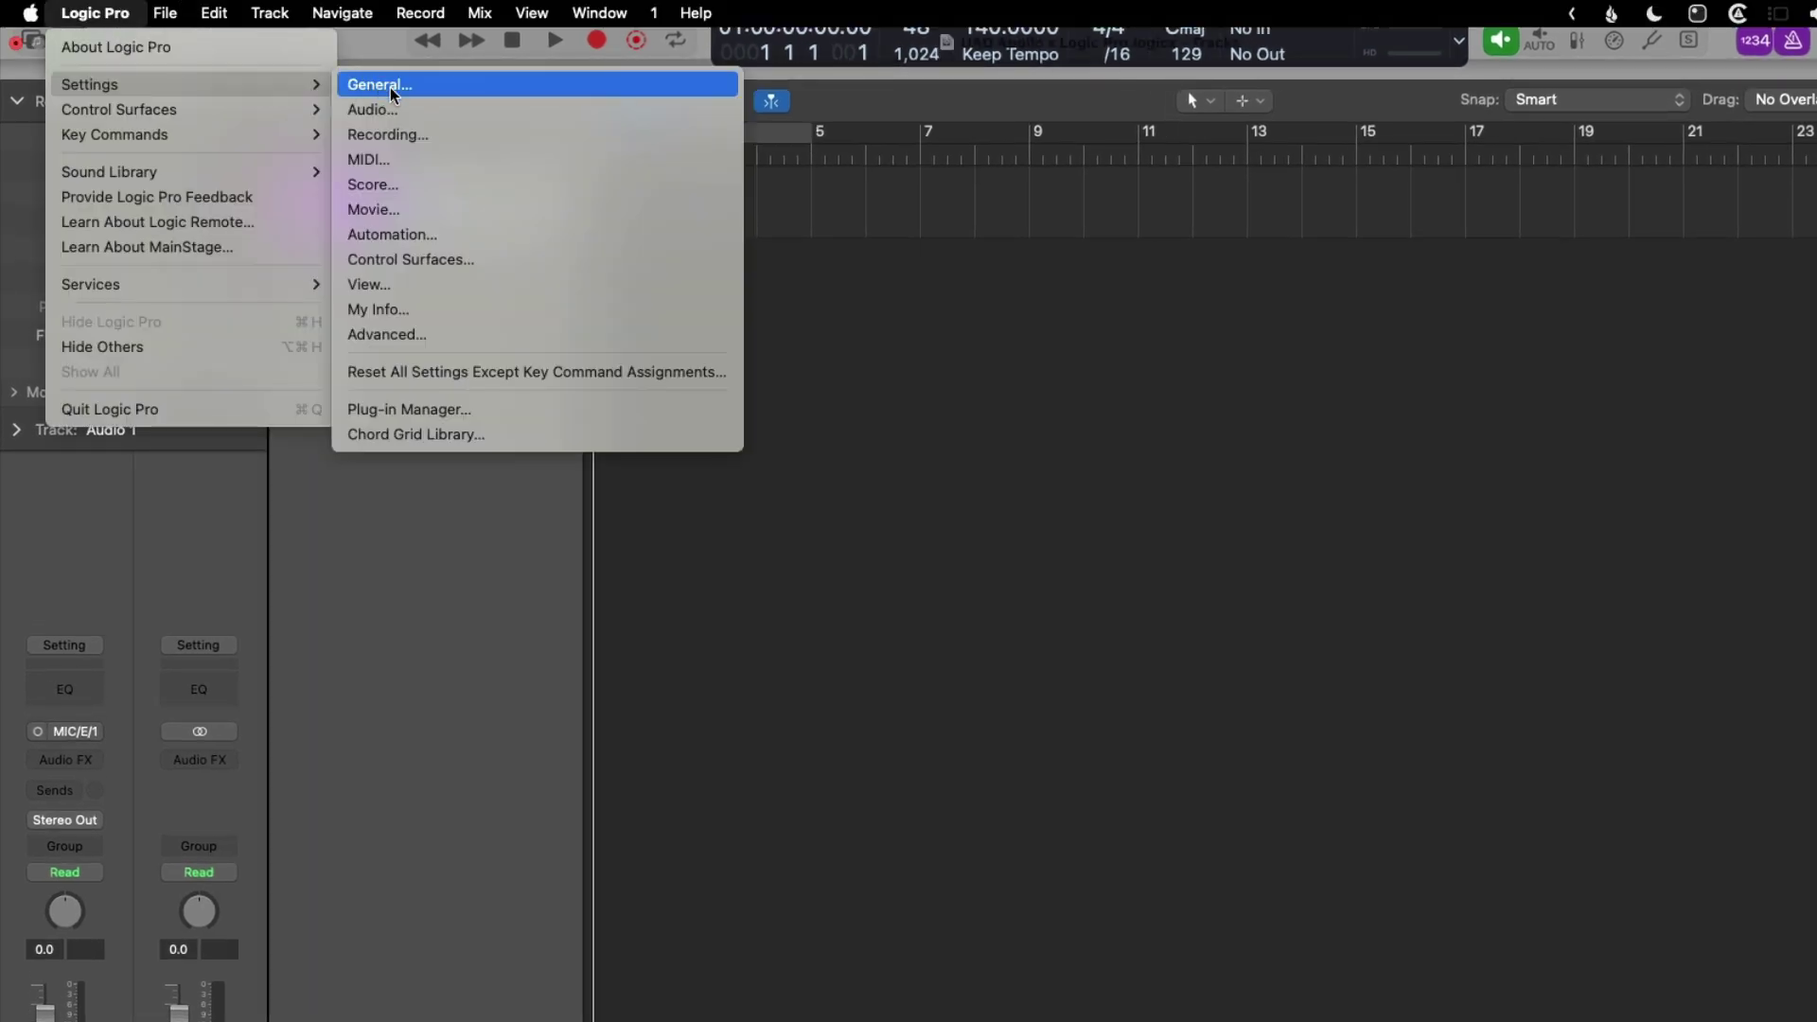
click(426, 104)
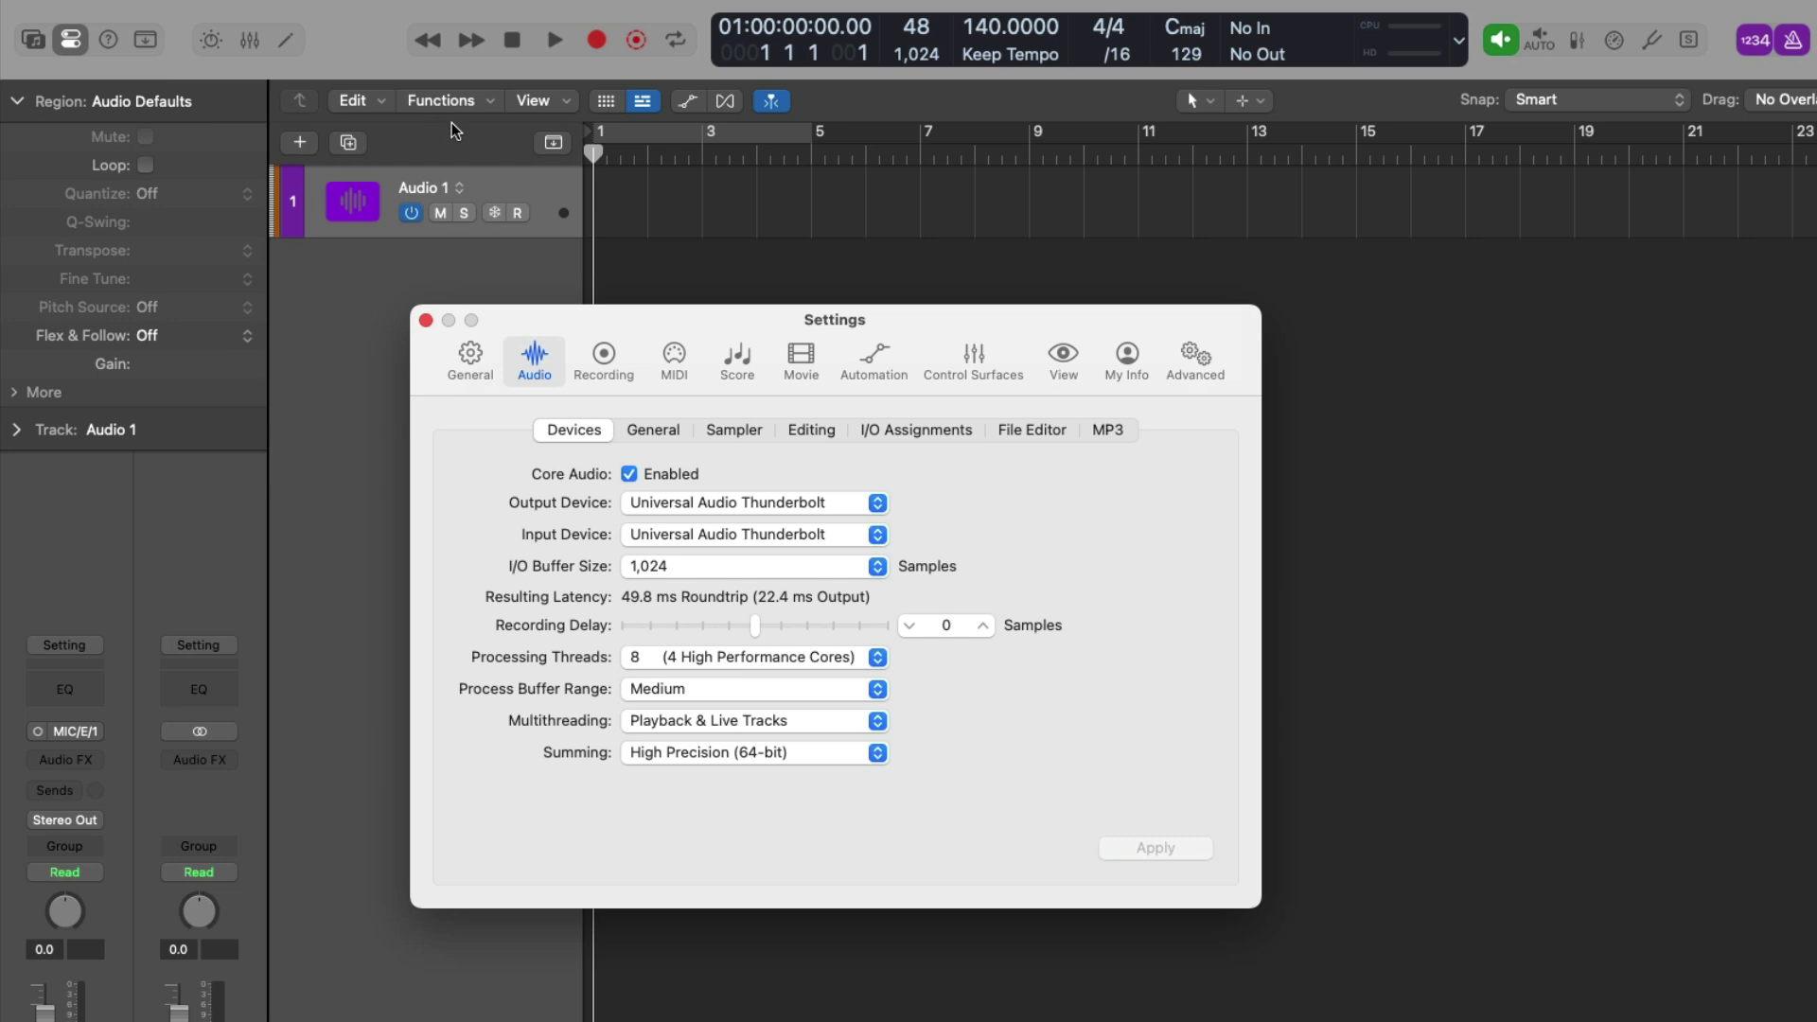
click(644, 430)
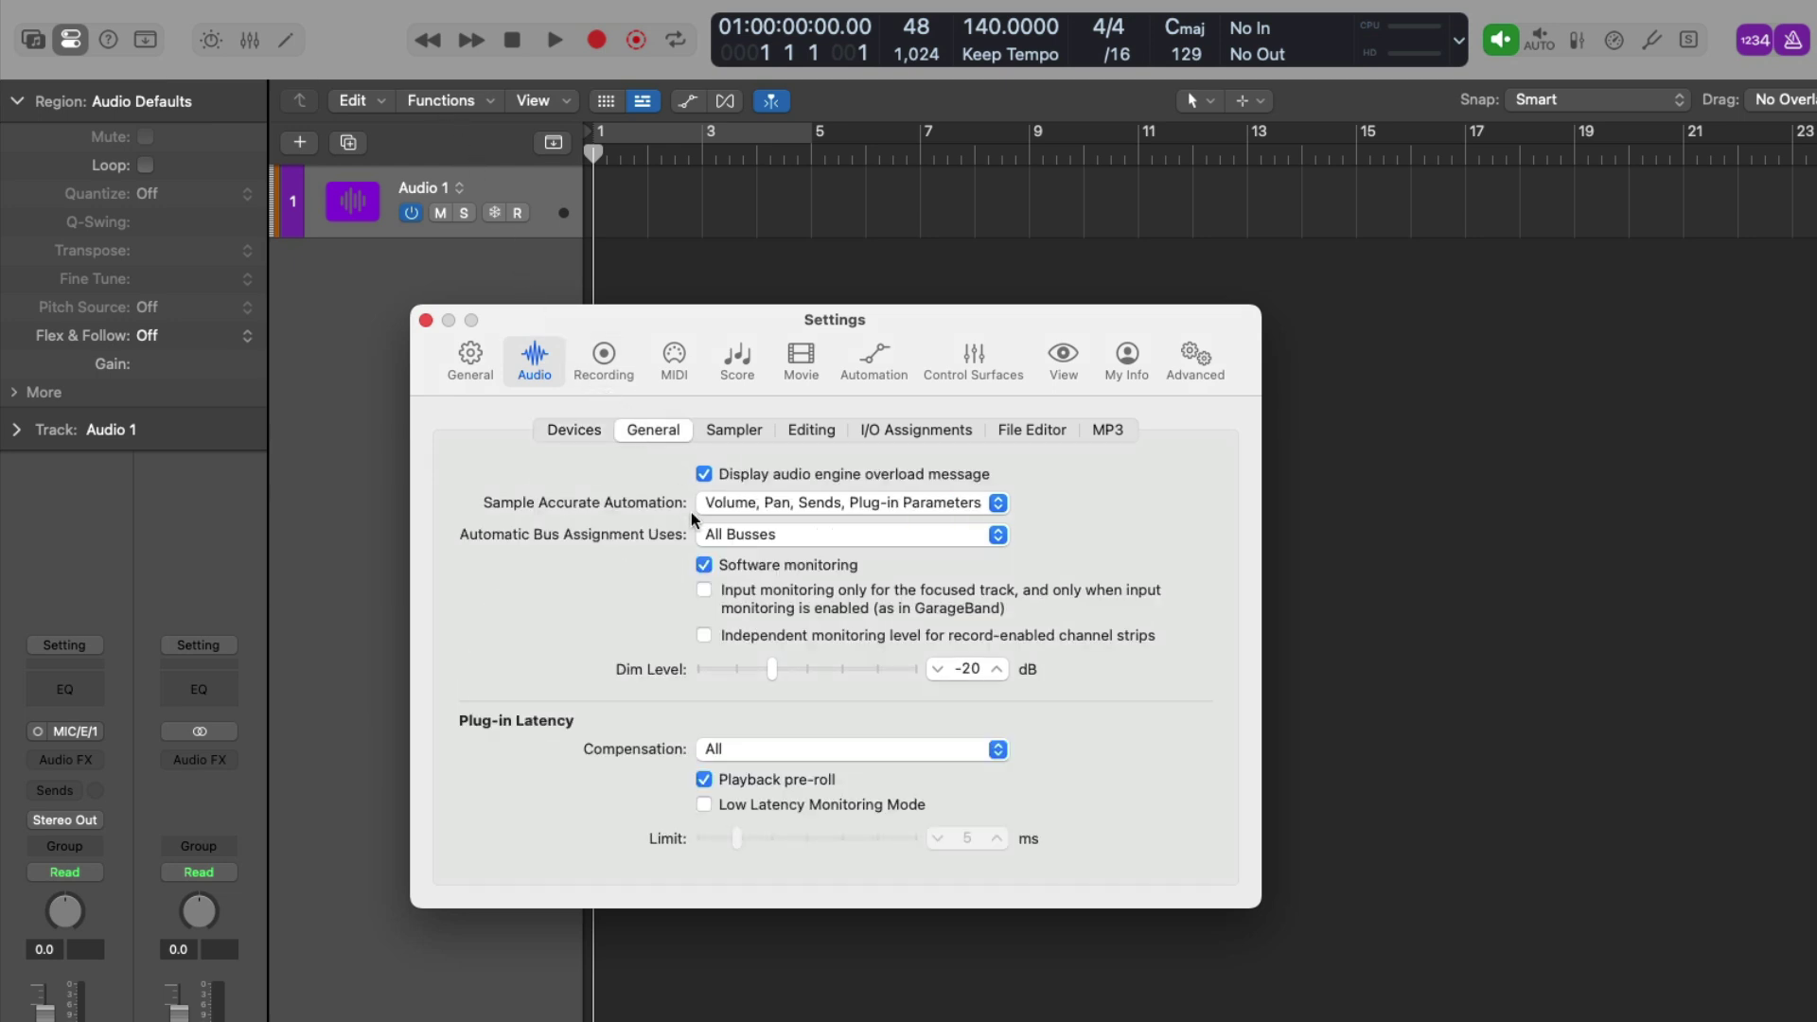
click(704, 565)
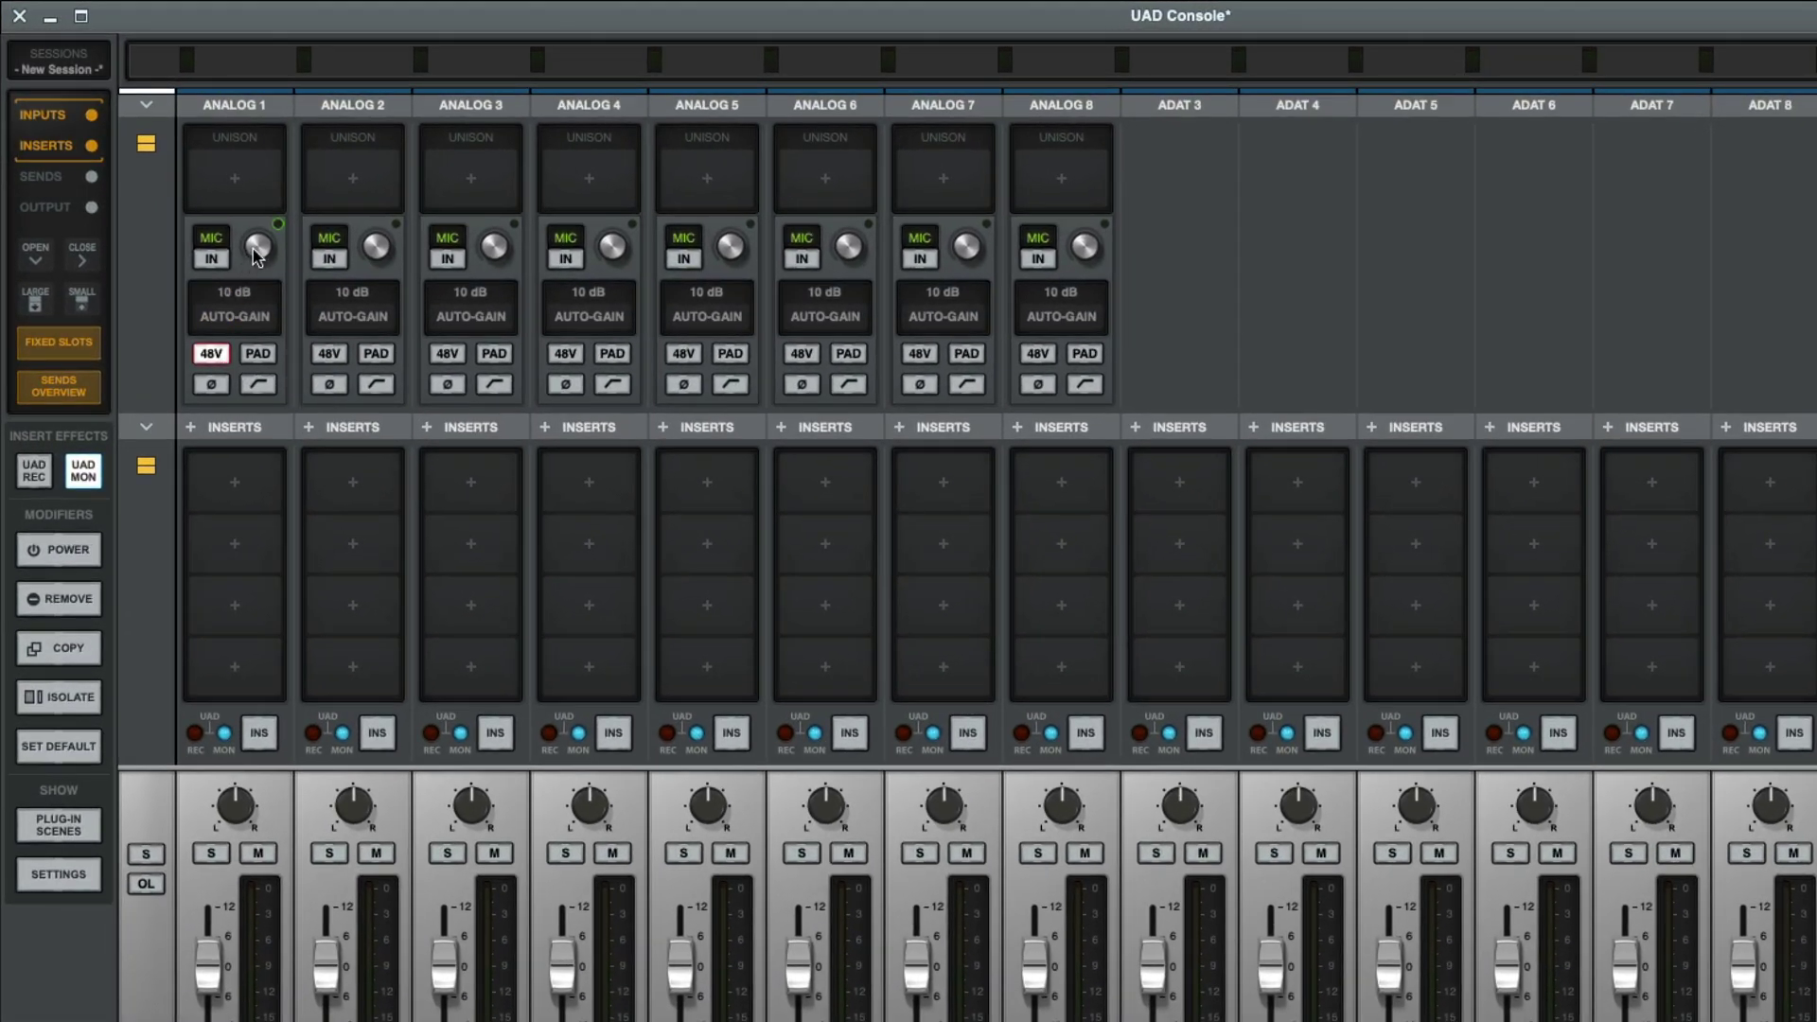
Raise Analog 1's gain to 45 dB, engage its low-cut, and bring up its Unison plug-in list
drag(255, 251, 253, 201)
drag(287, 111, 295, 88)
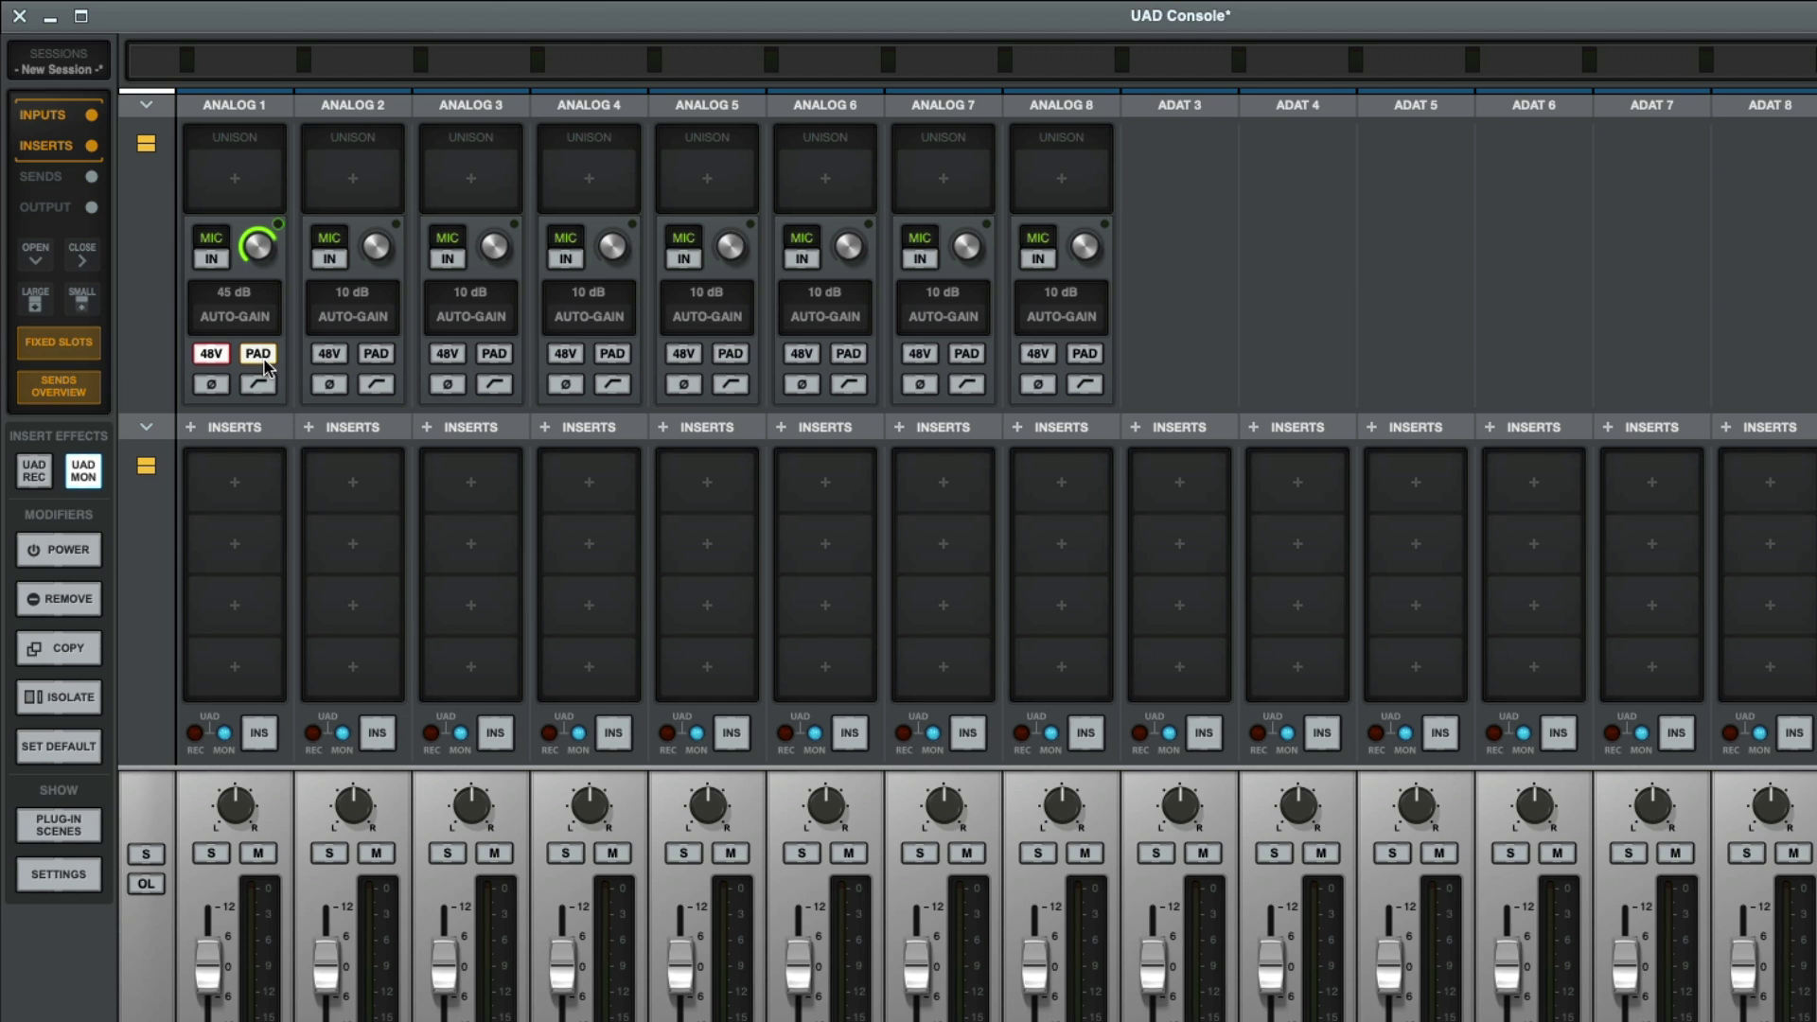
click(223, 388)
click(224, 388)
click(261, 389)
click(244, 197)
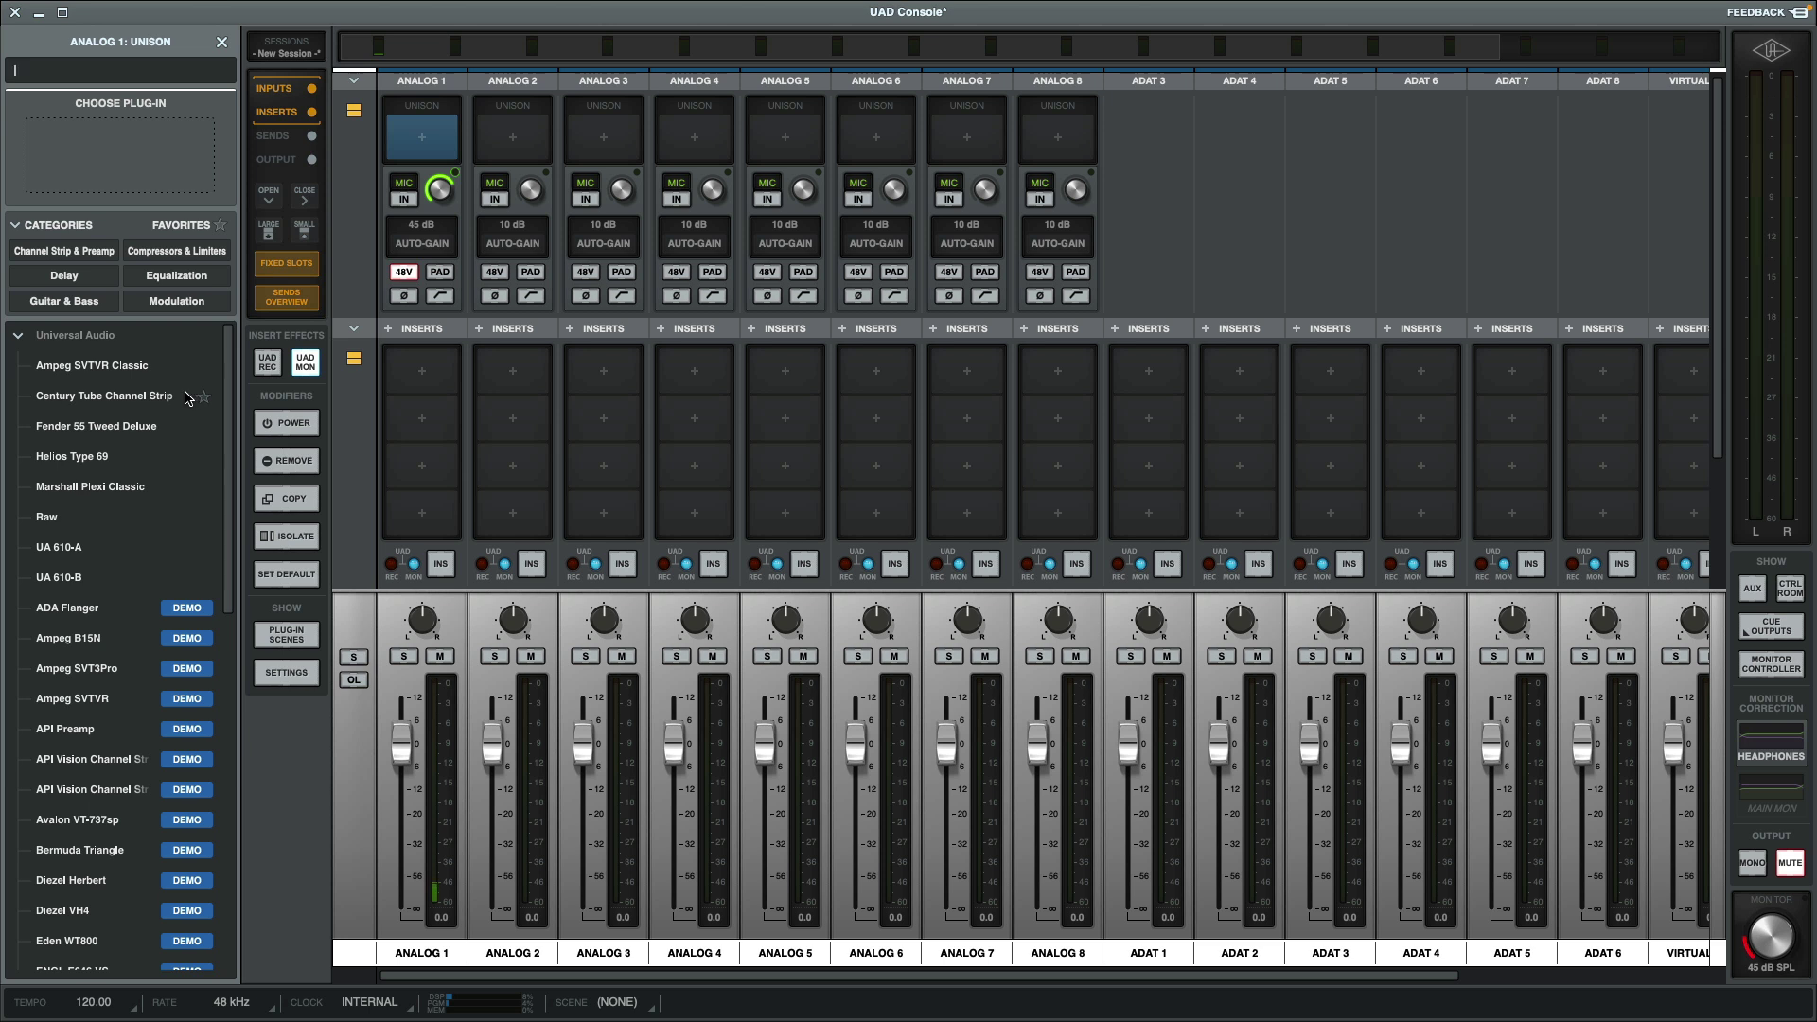
Load the Century Tube Channel Strip on Analog 1 and move its editor aside
click(162, 400)
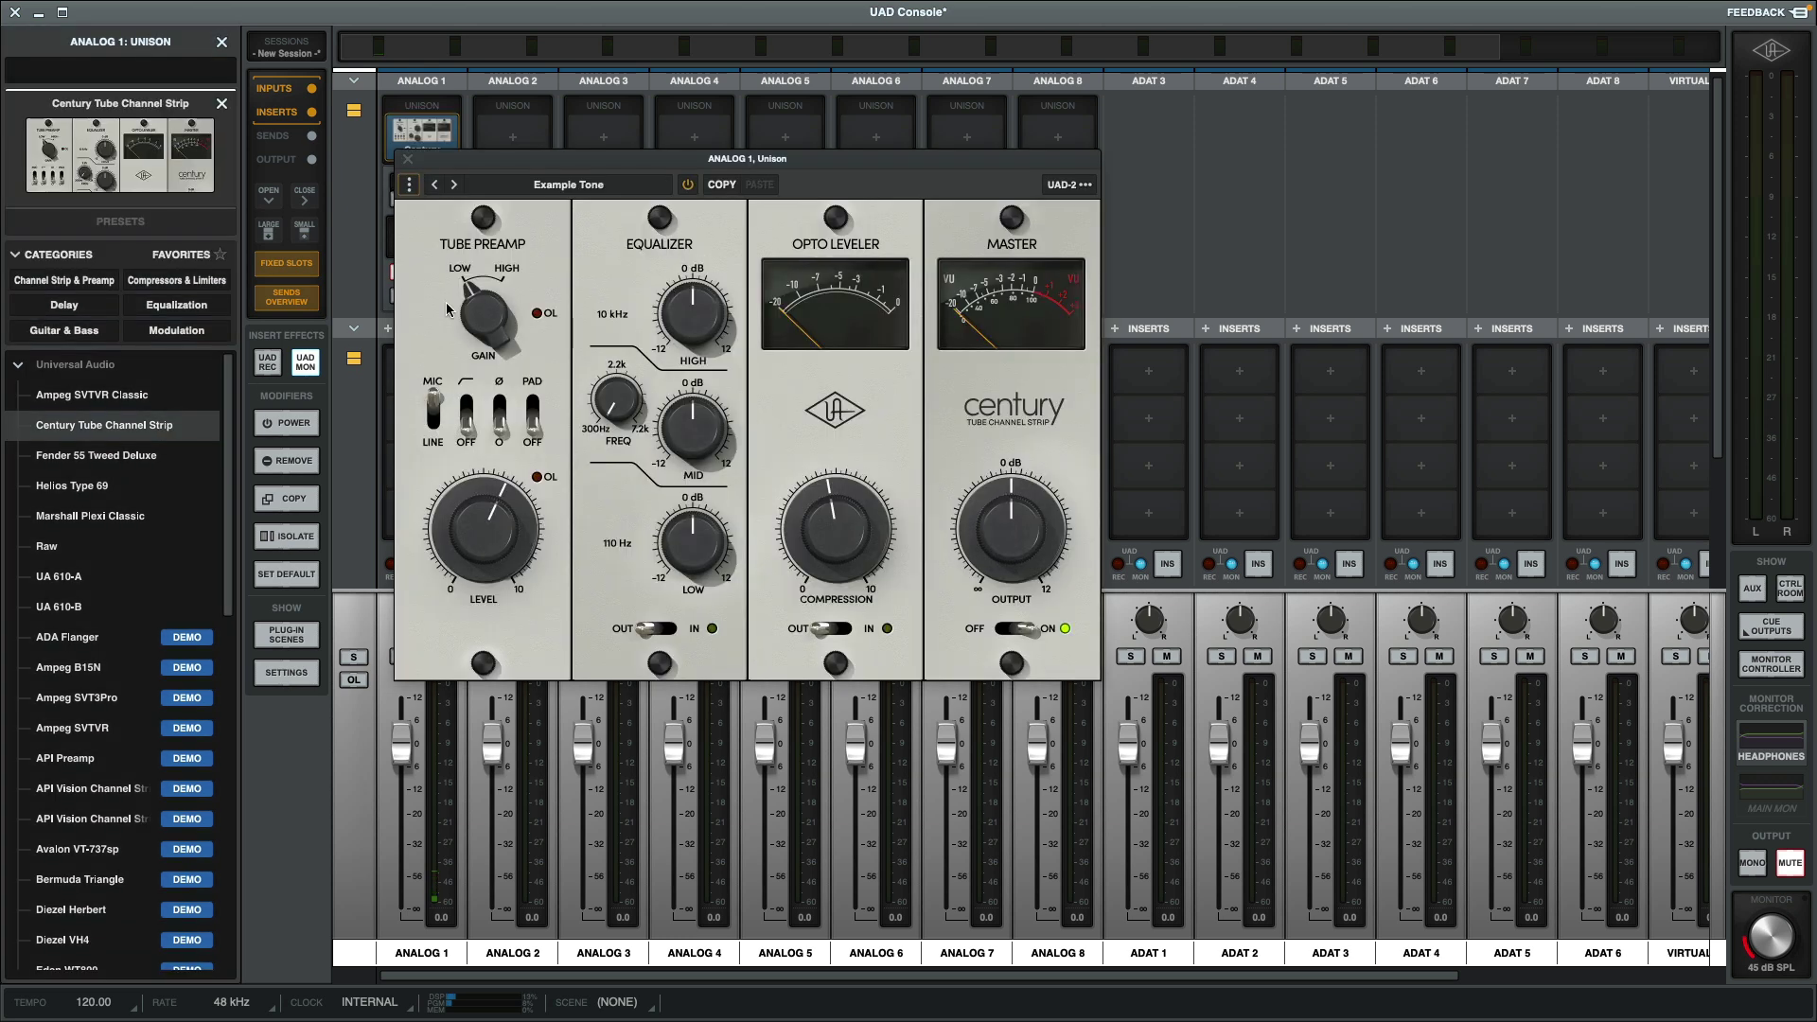
drag(567, 167, 665, 176)
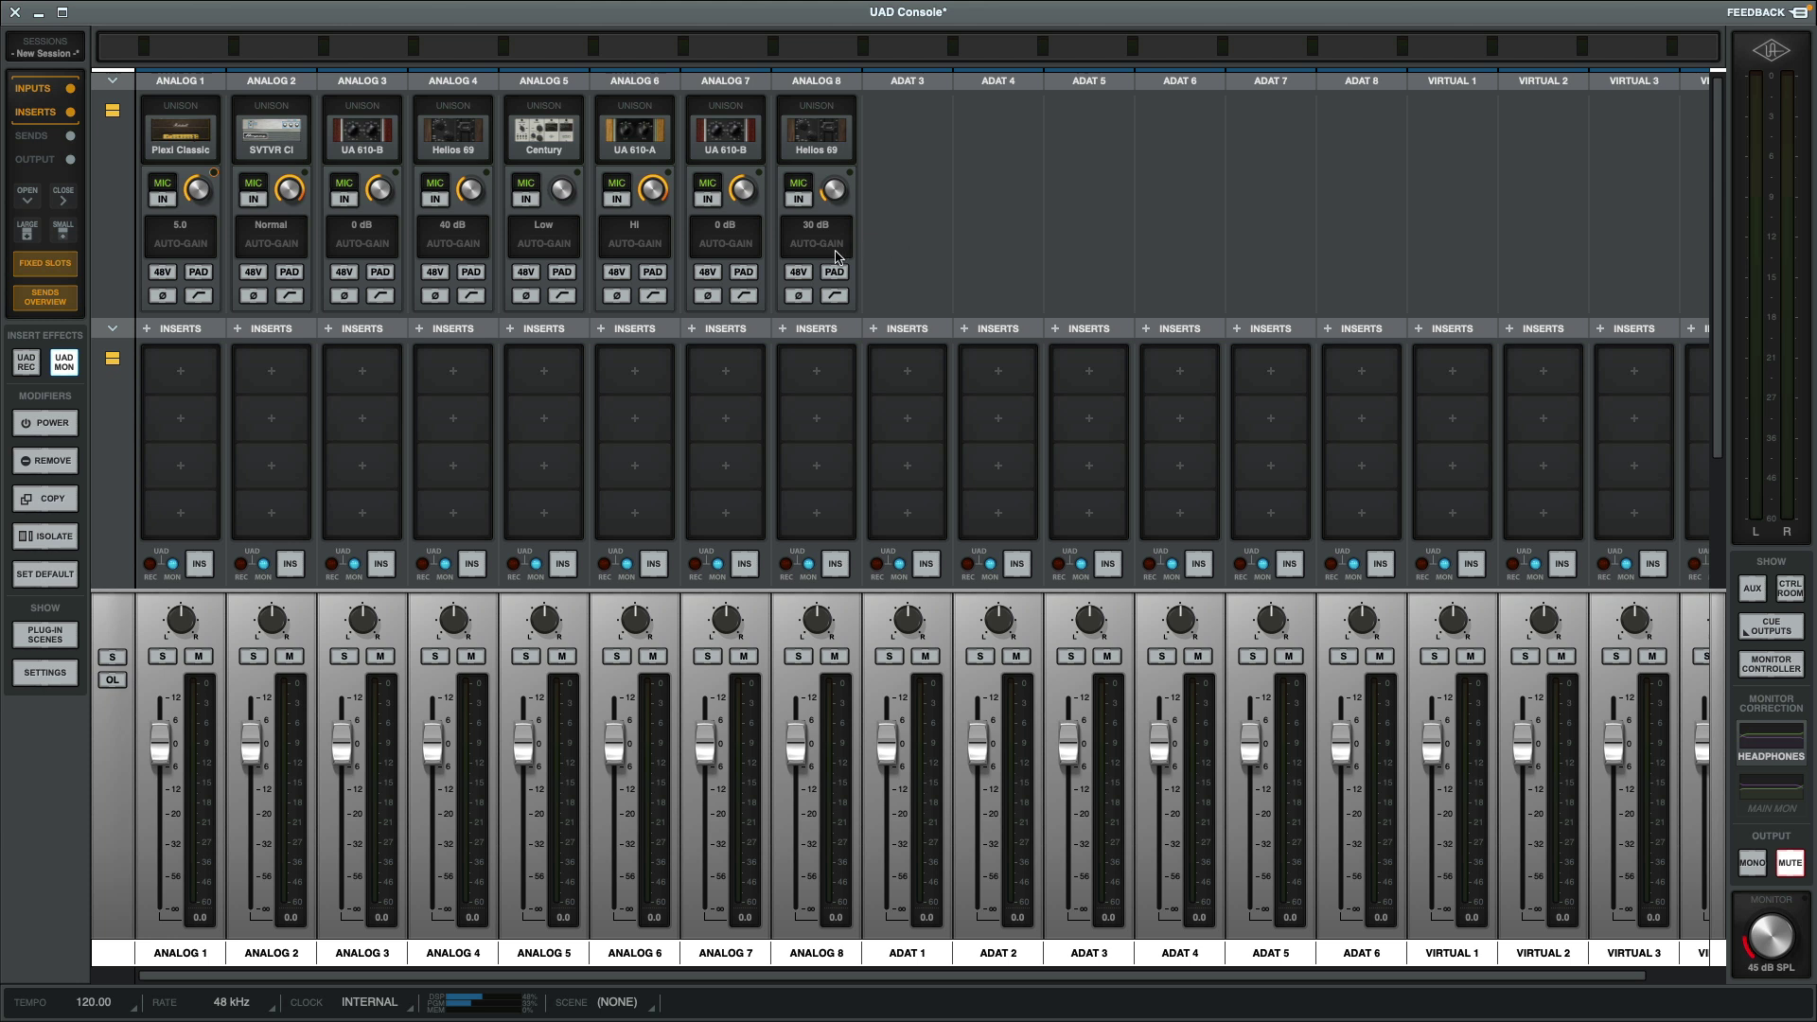
Open Analog 7's UA 610-B preamp window and drag it off the channels
click(732, 137)
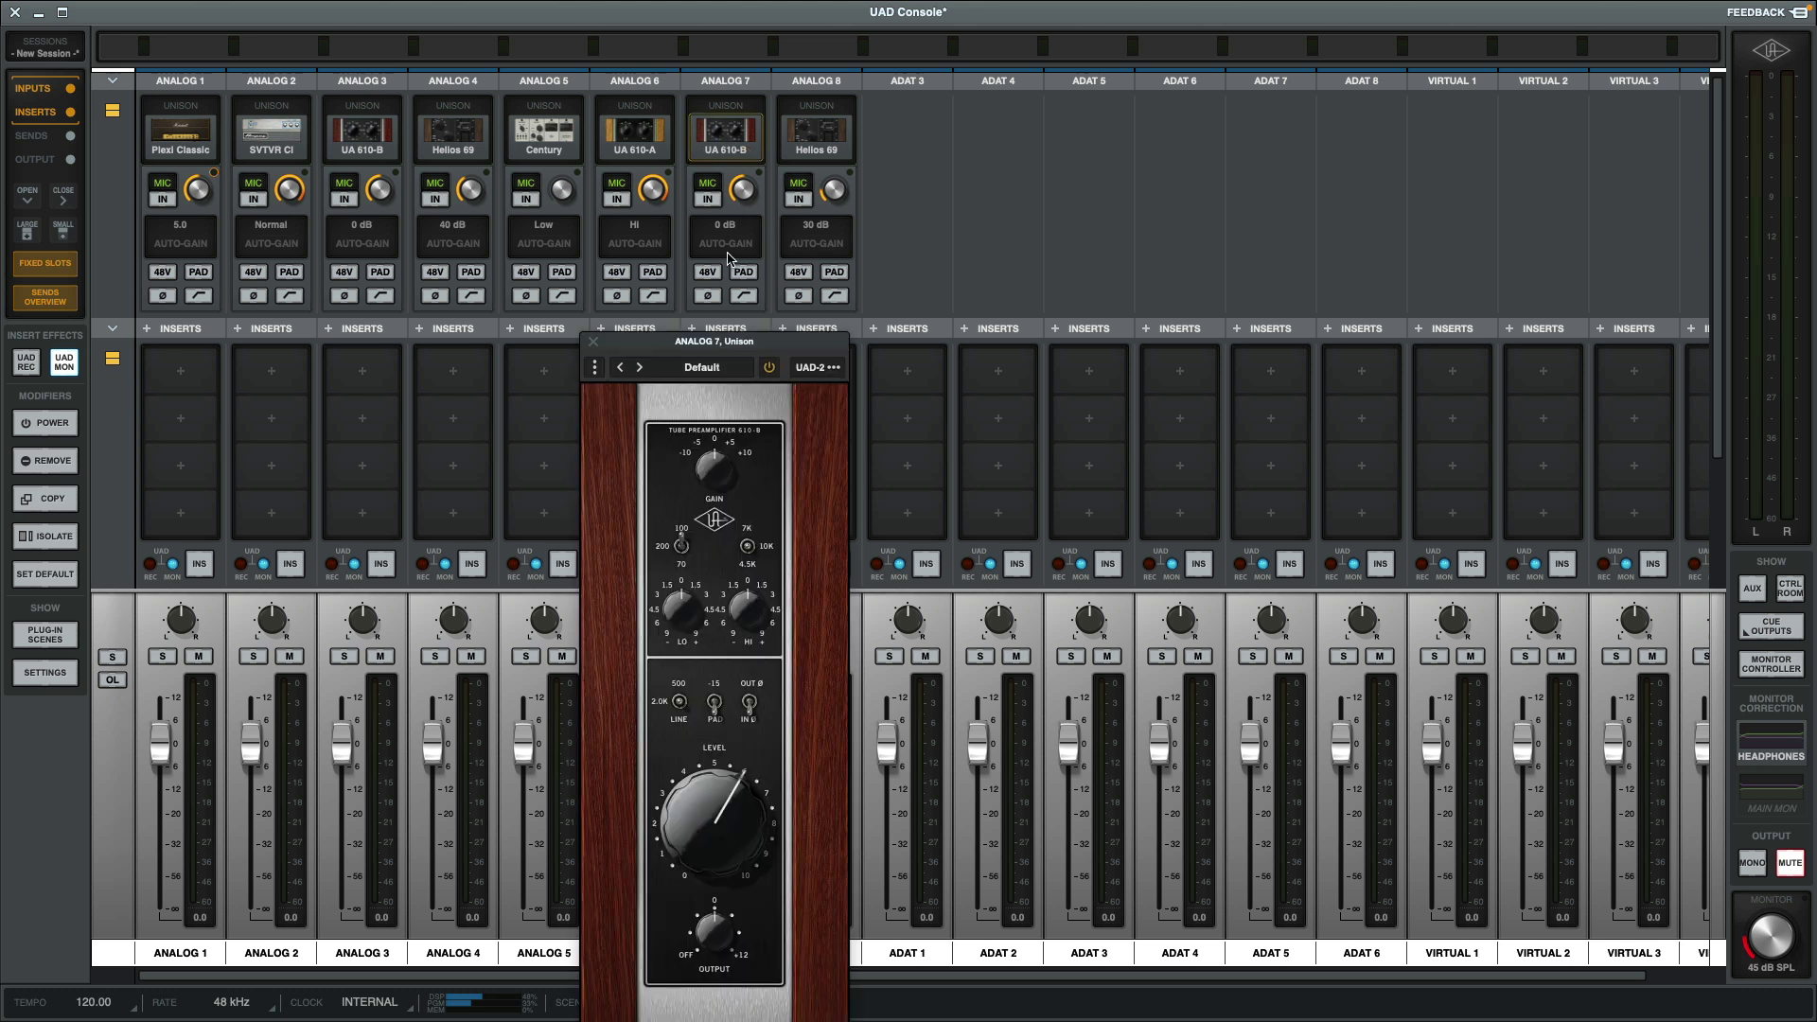
drag(731, 340, 1034, 141)
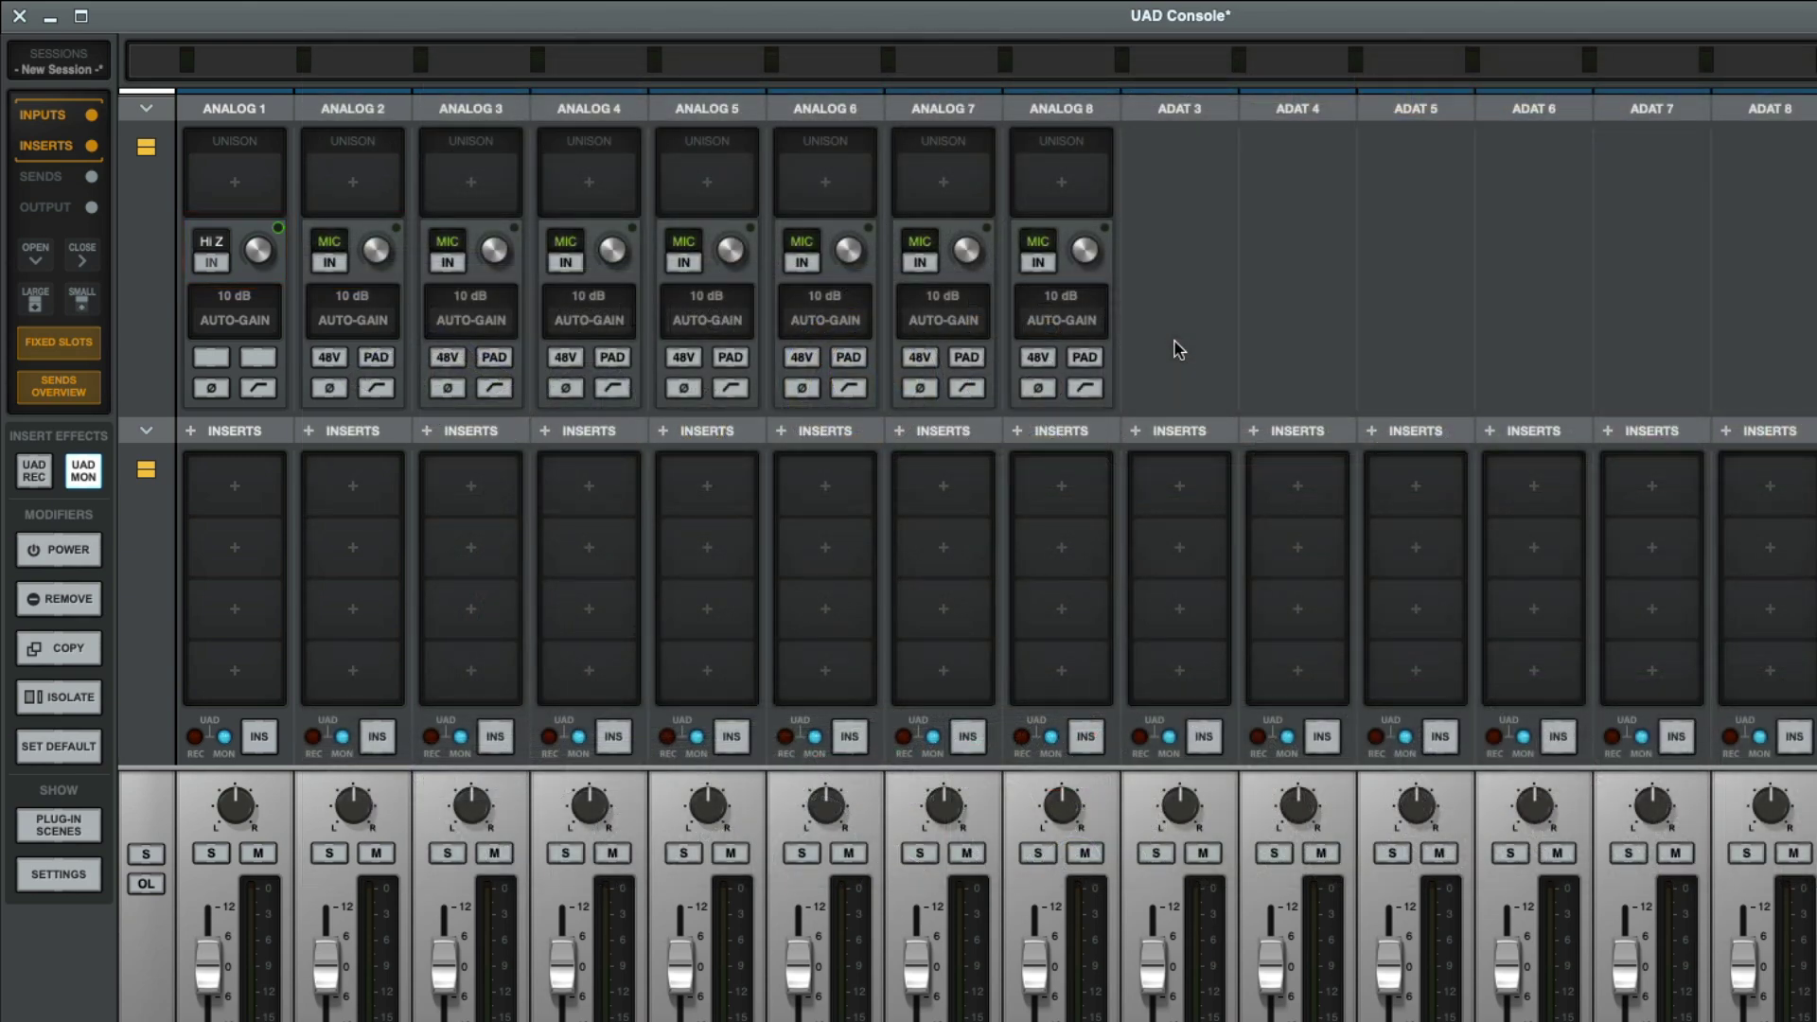
Load the Fender 55 Tweed Deluxe on Analog 1's Unison slot with the Example Tone preset
click(251, 183)
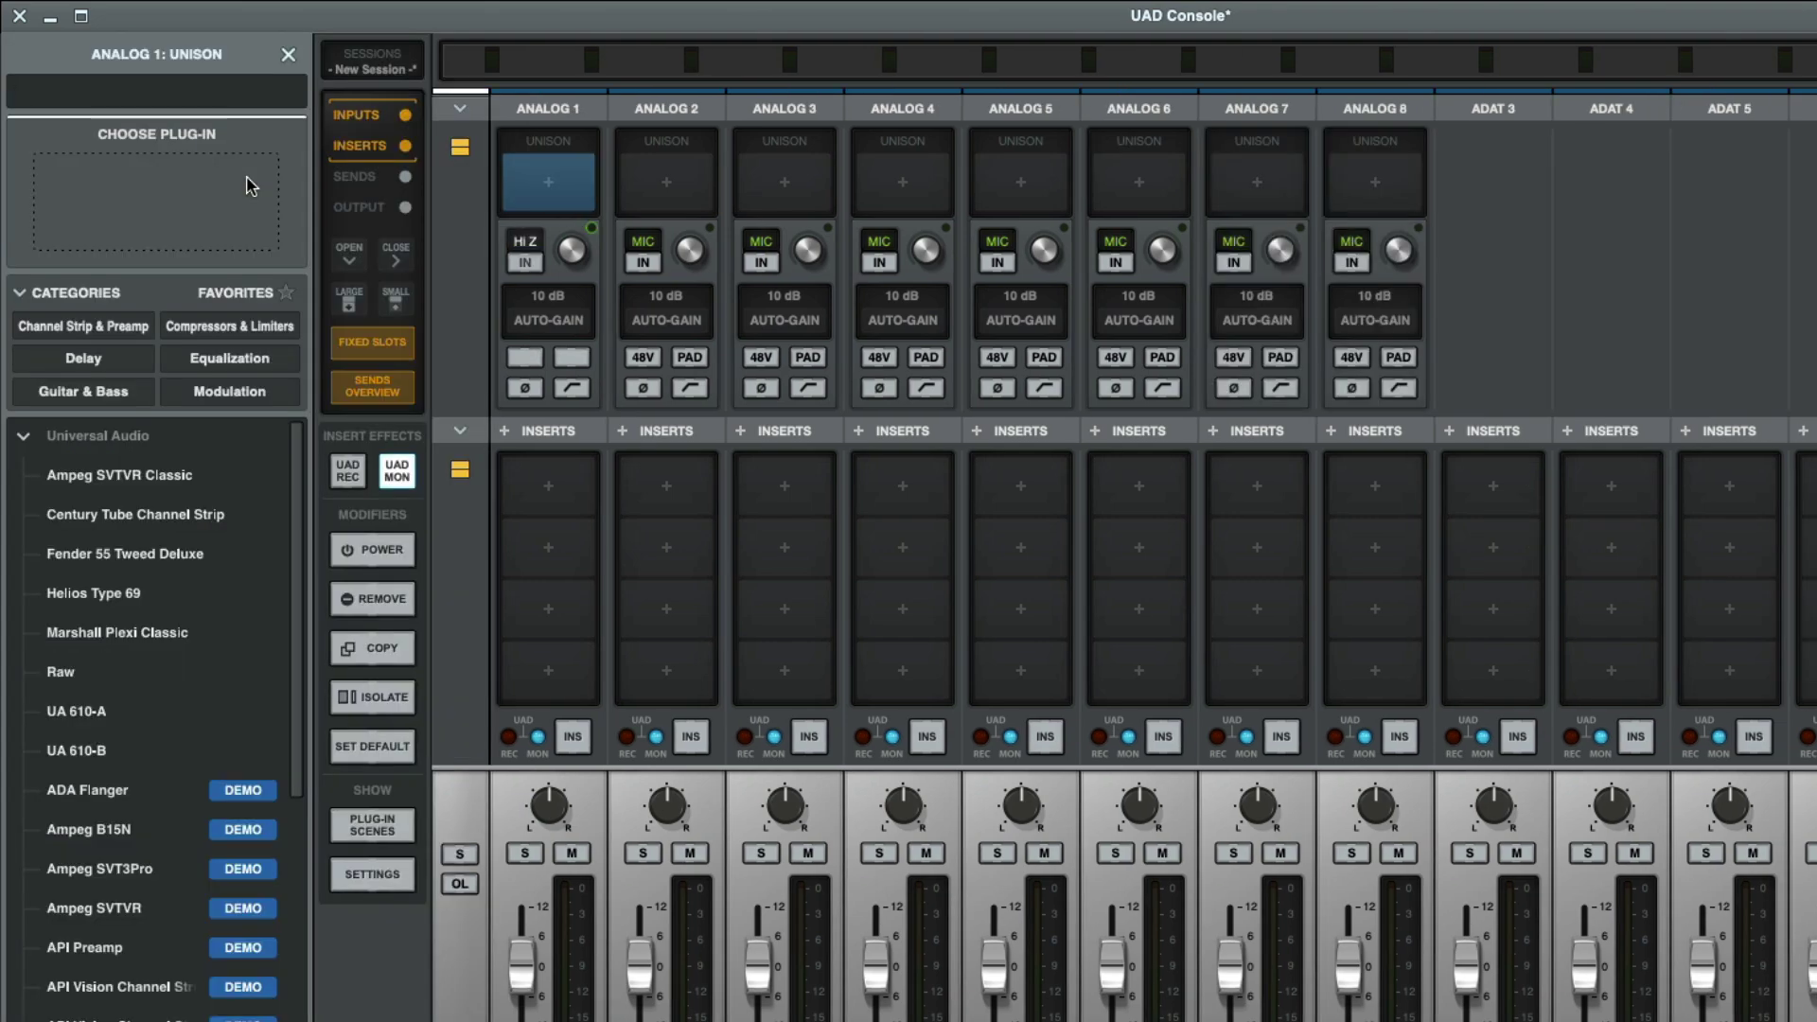
click(210, 556)
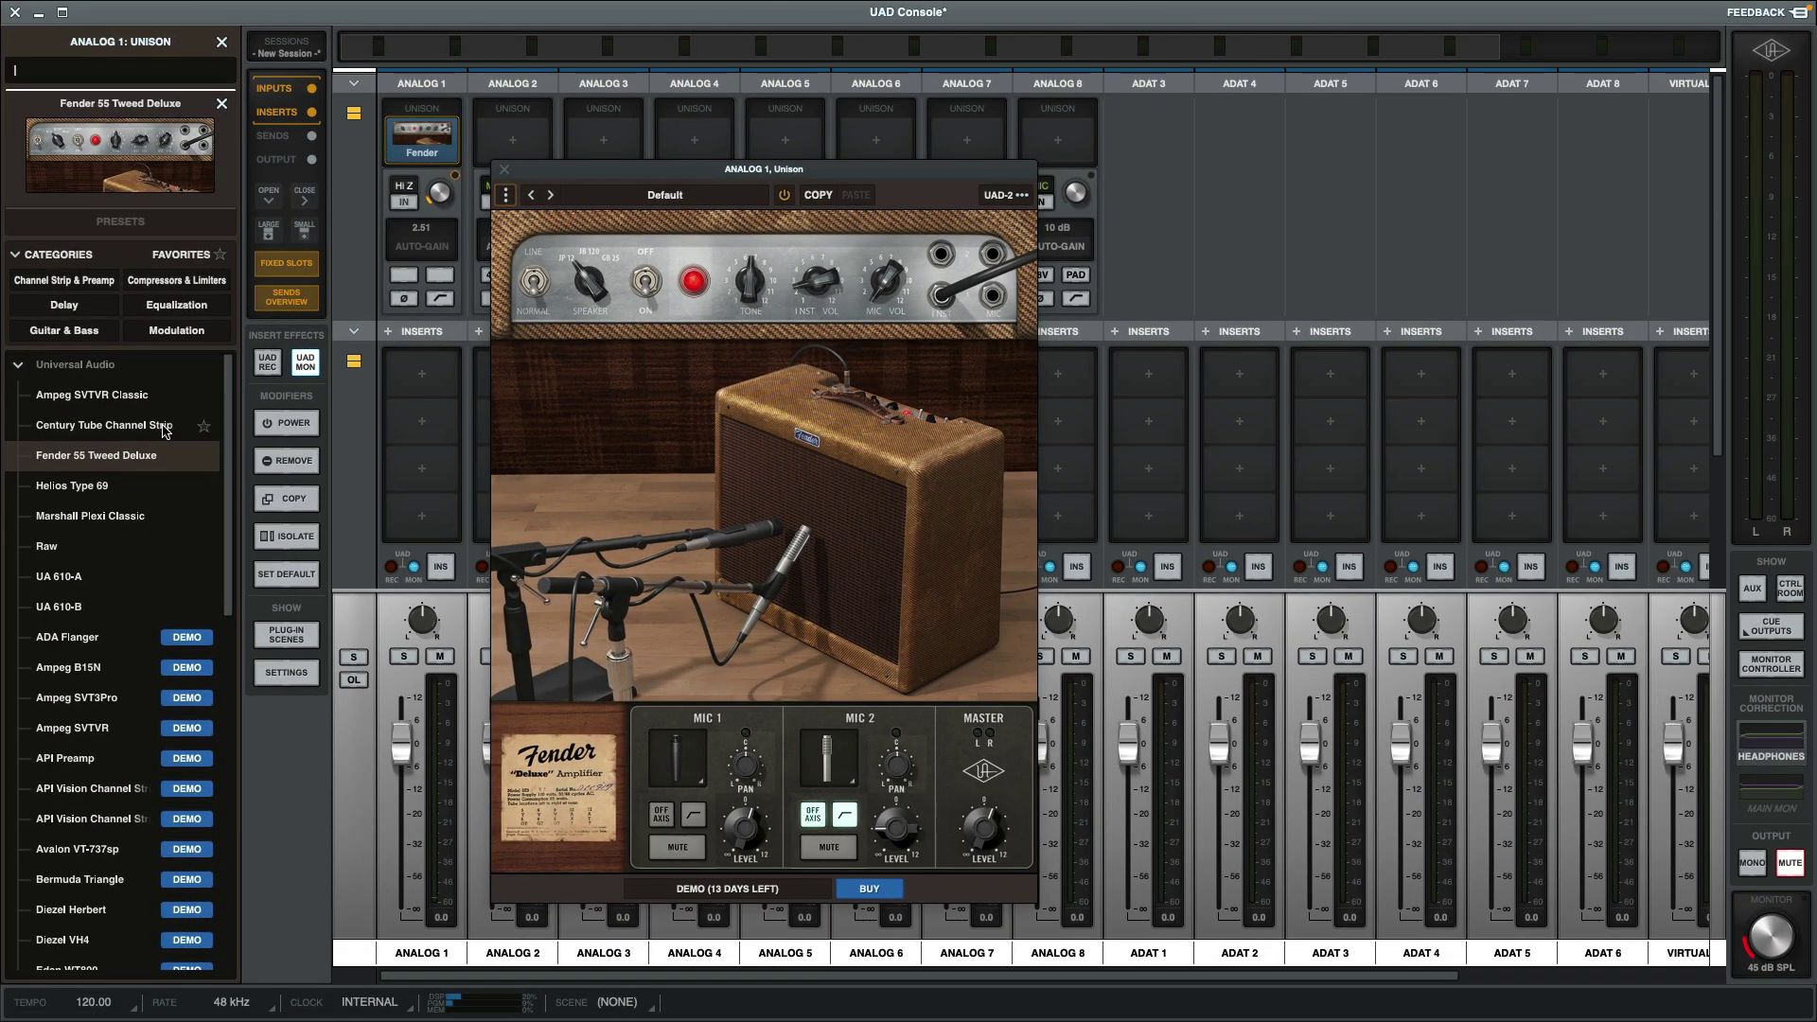
click(636, 194)
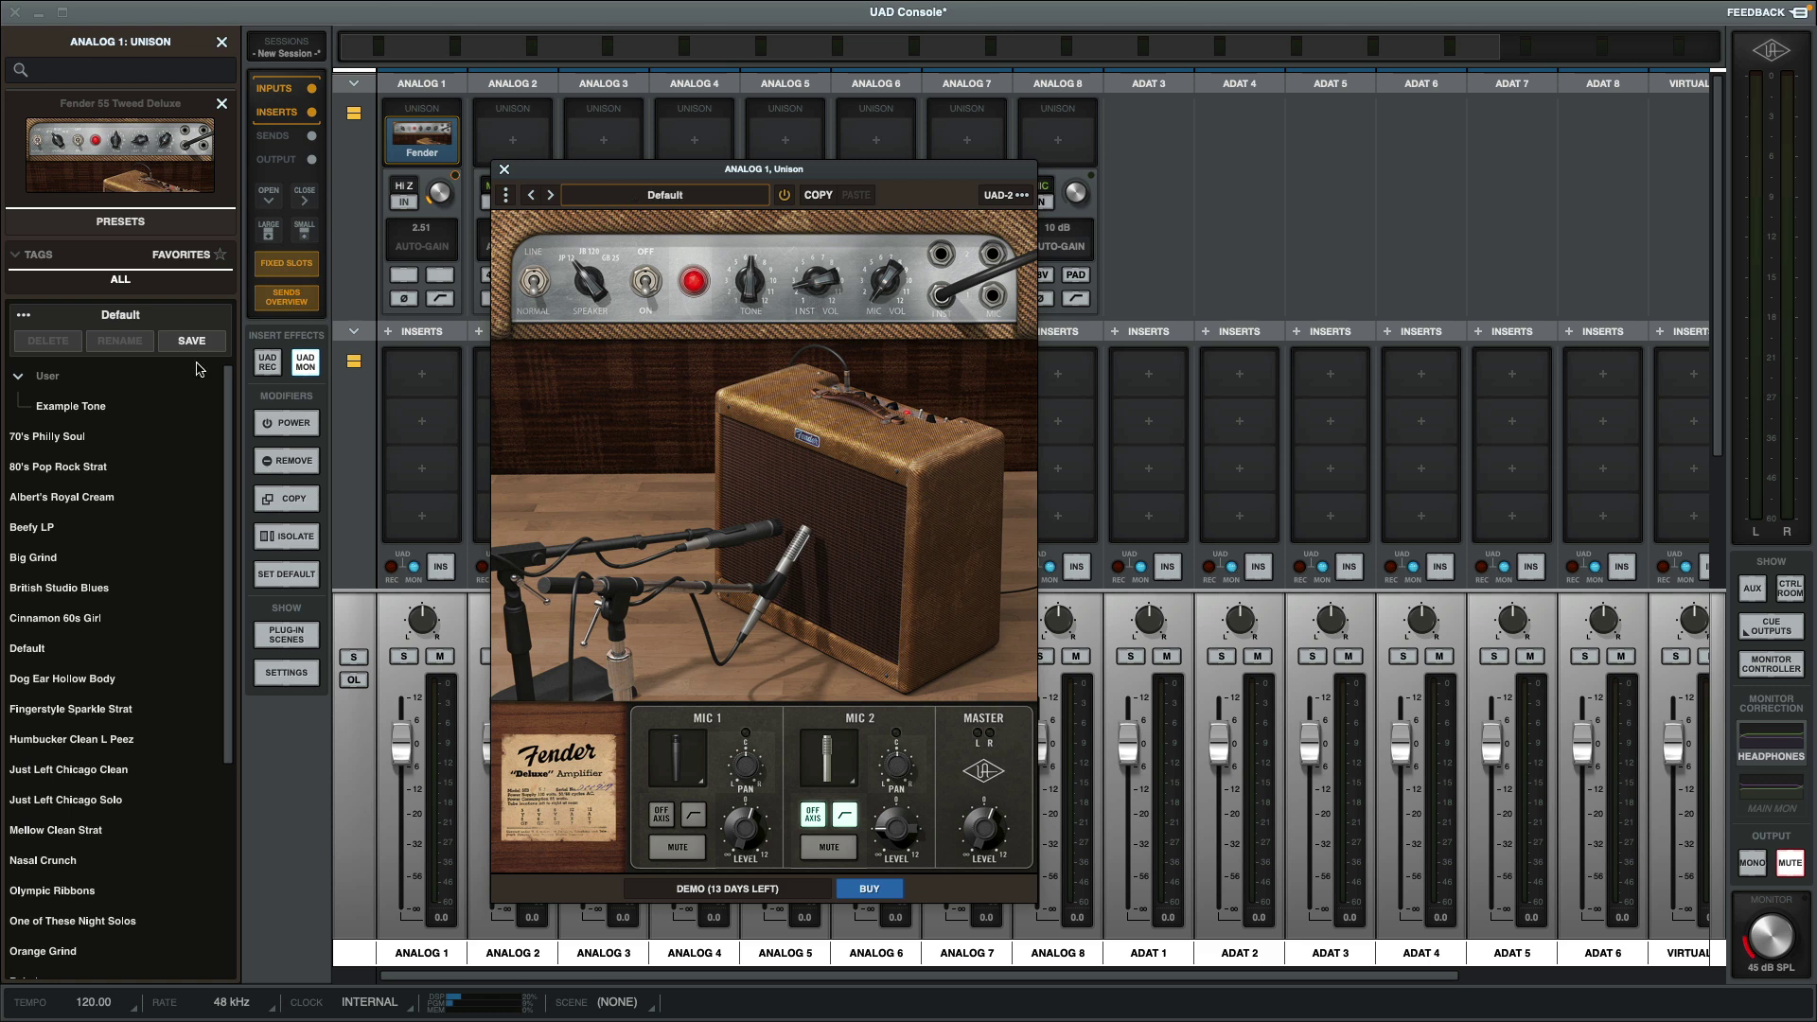
click(102, 408)
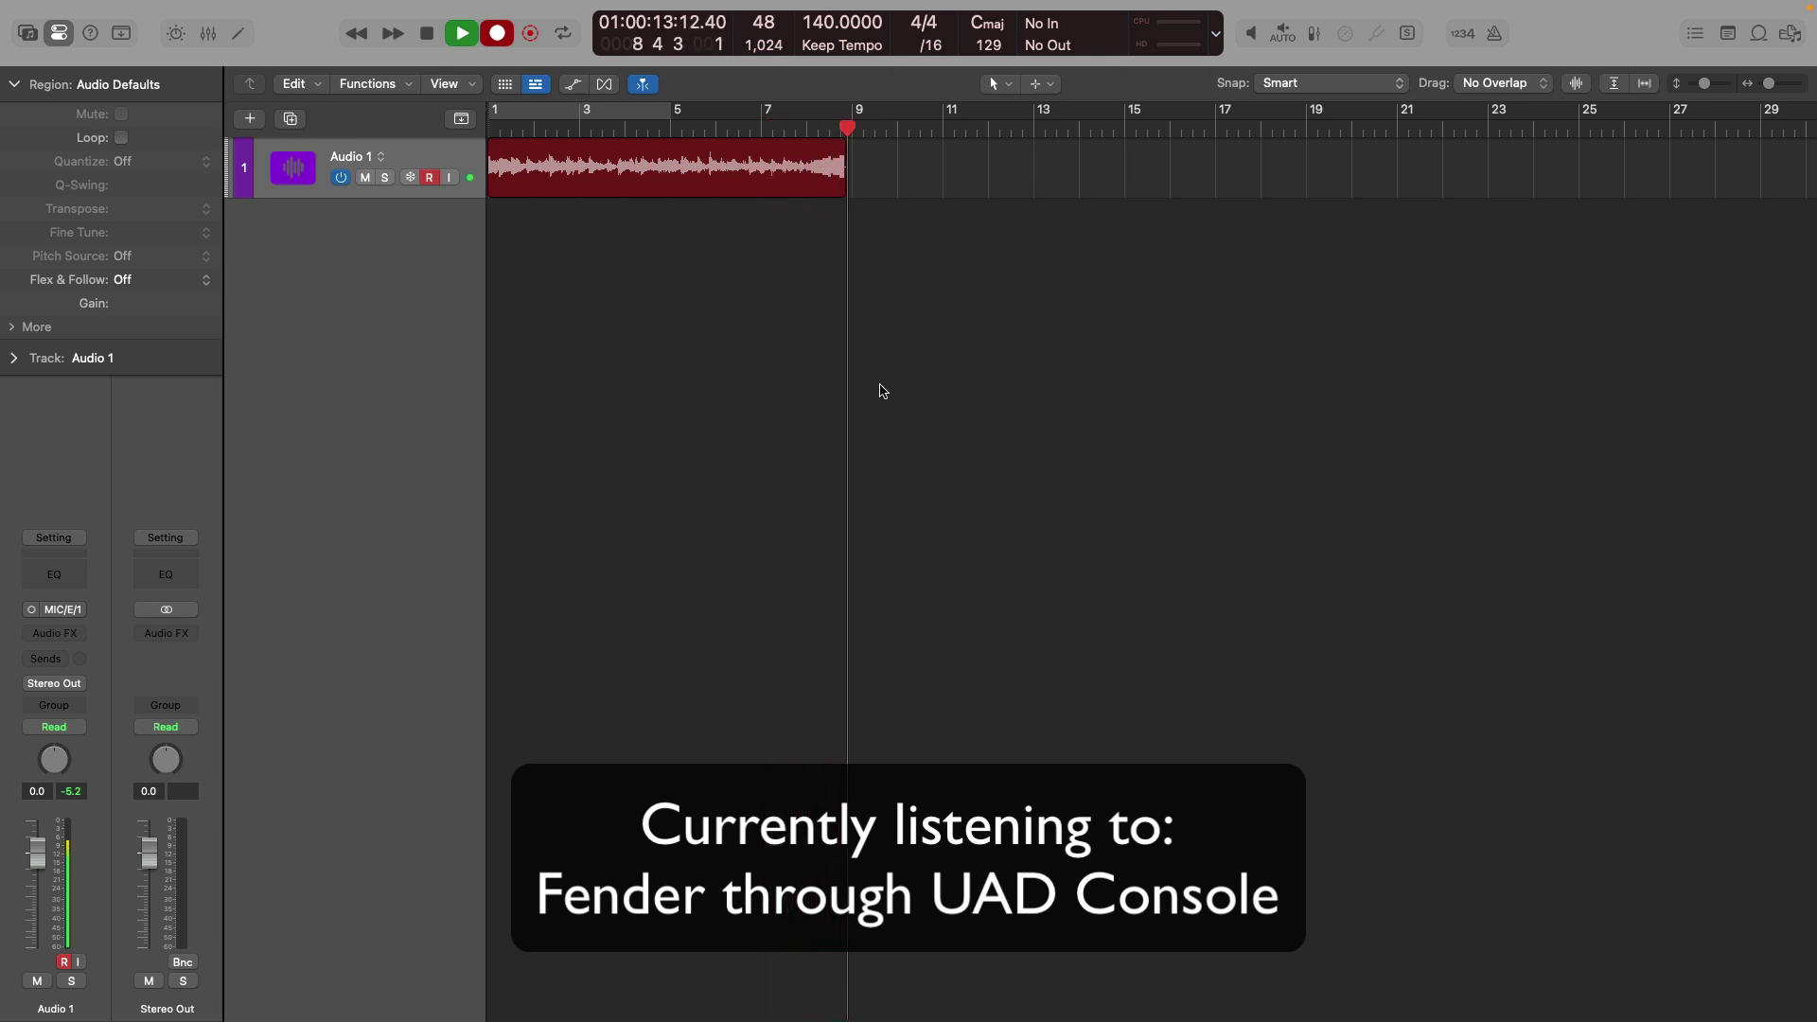
Stop recording the guitar take, return to the start, and play it back once
key(space)
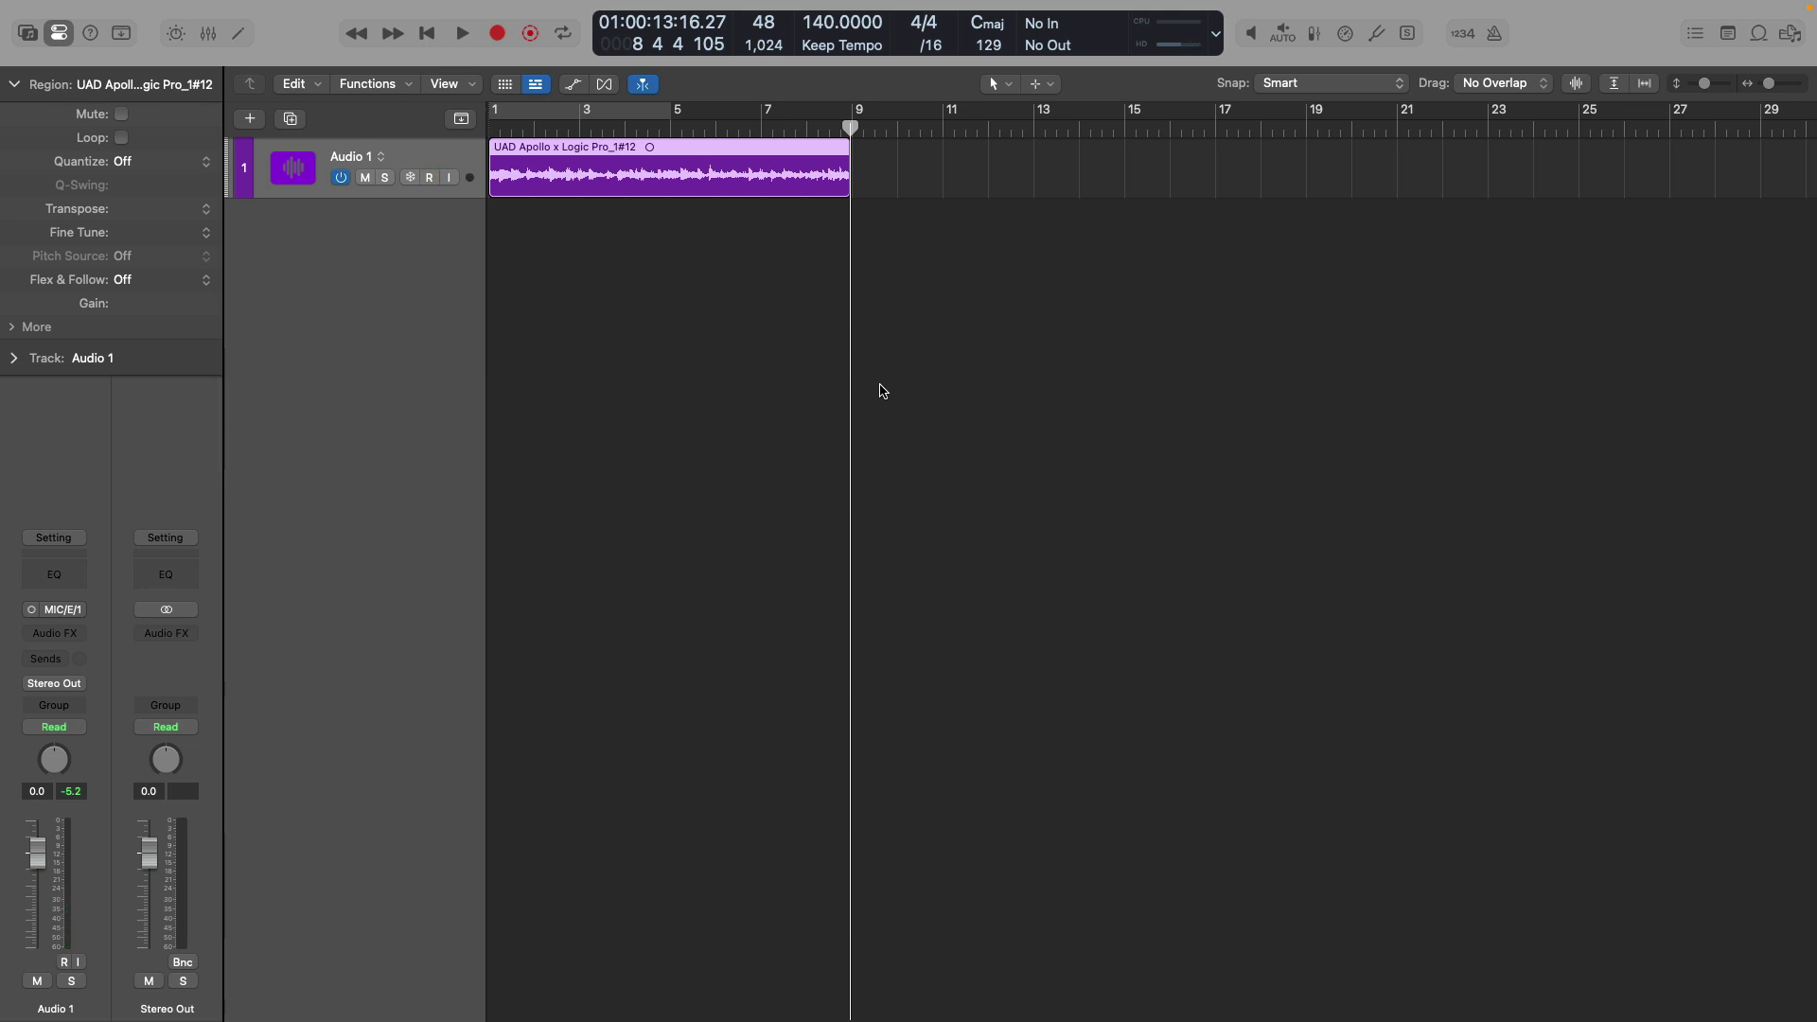
key(Return)
key(space)
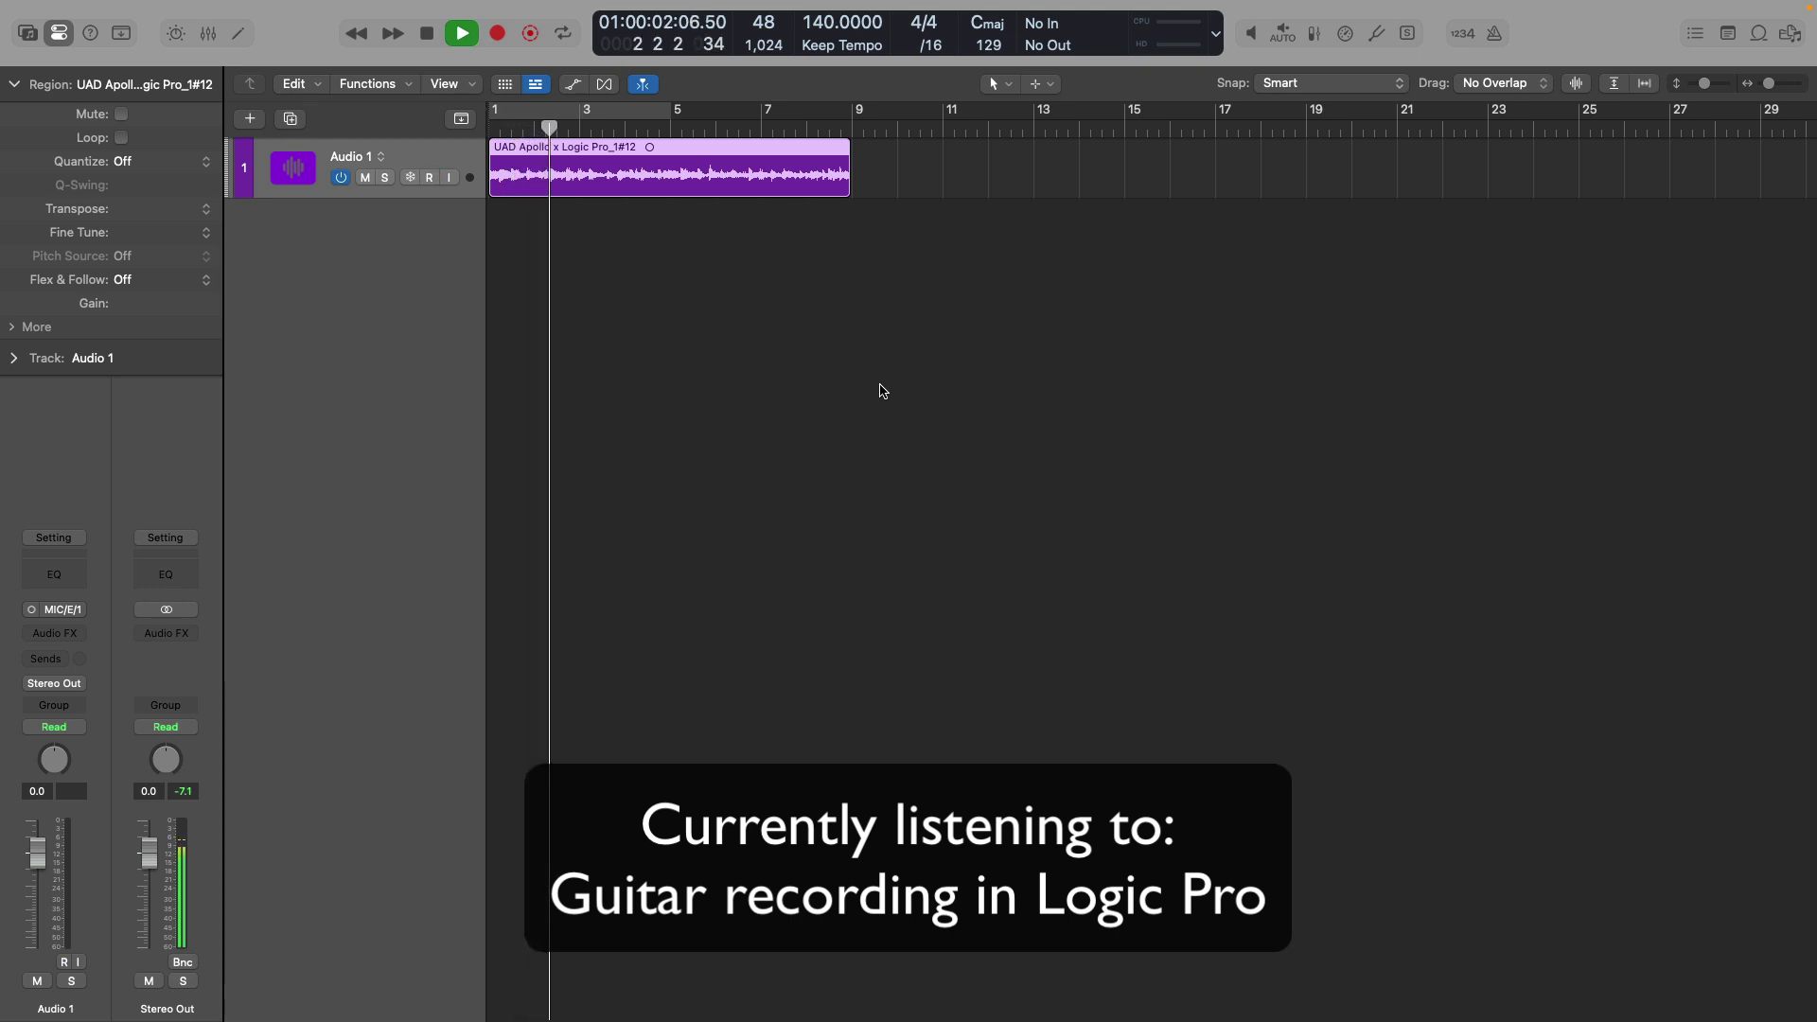
key(space)
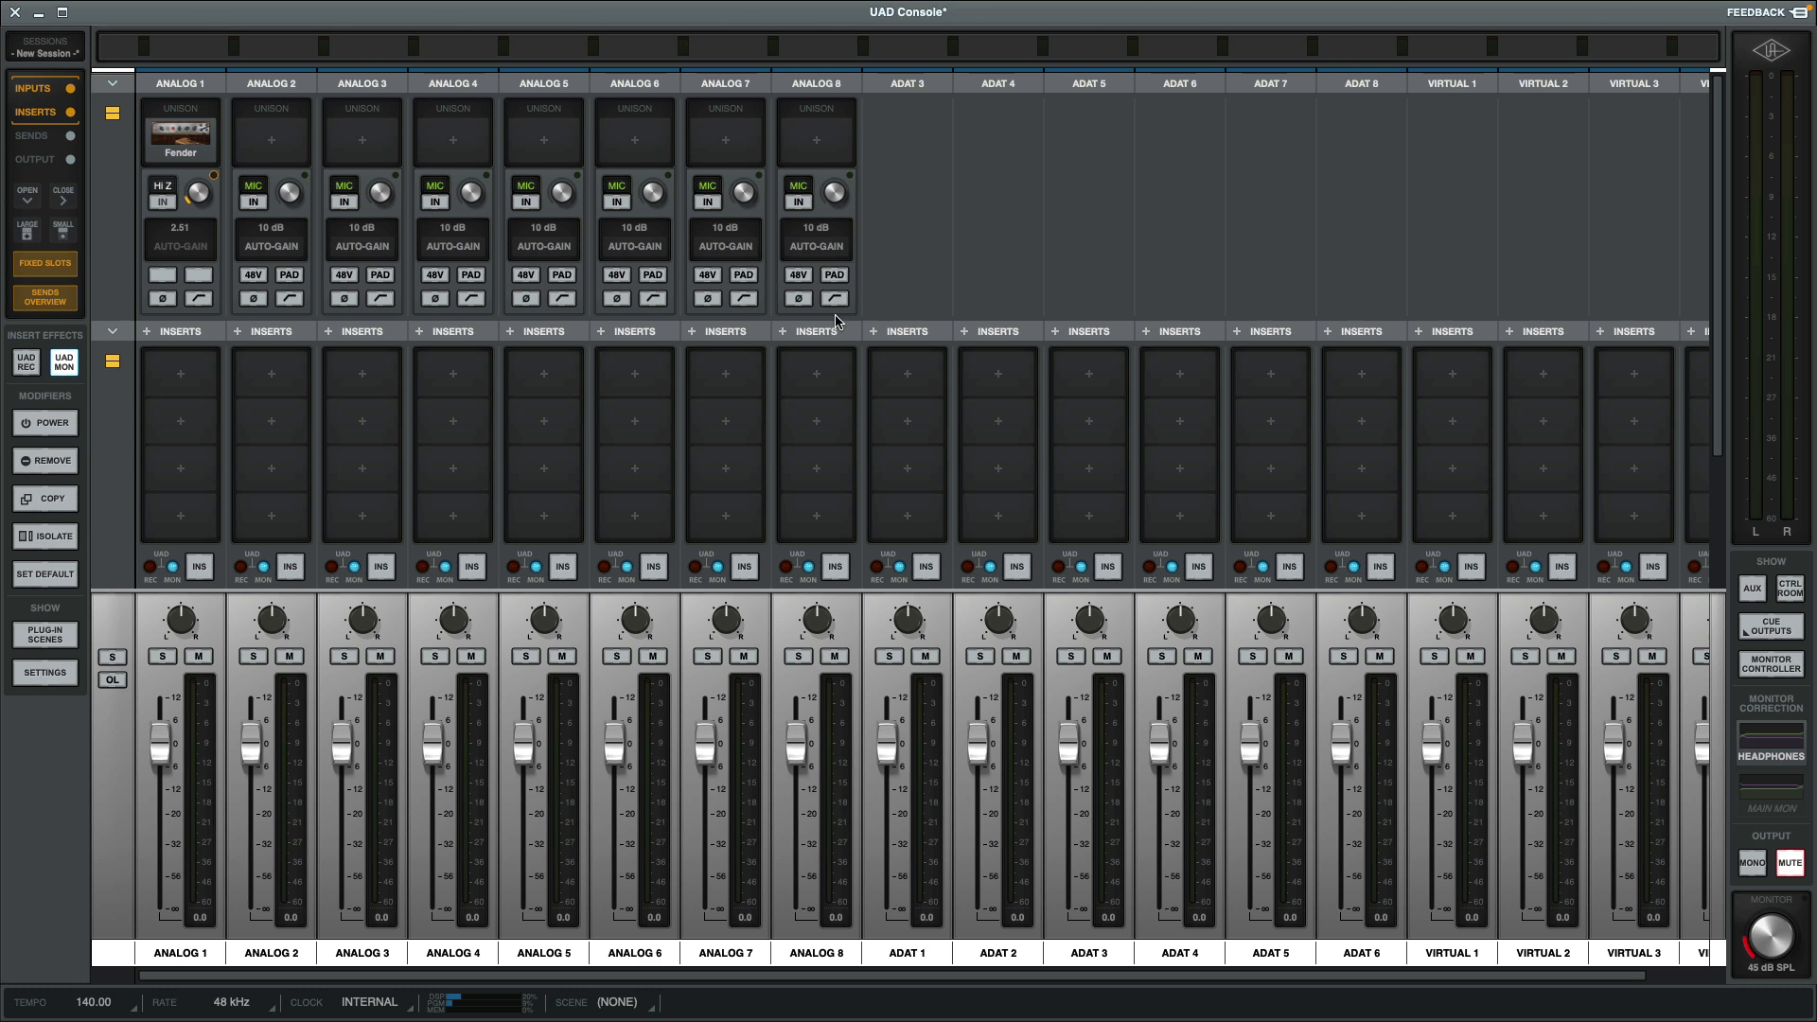
Load Galaxy Tape Echo with its Example Guitar Delay preset onto Analog 1's first insert
click(205, 382)
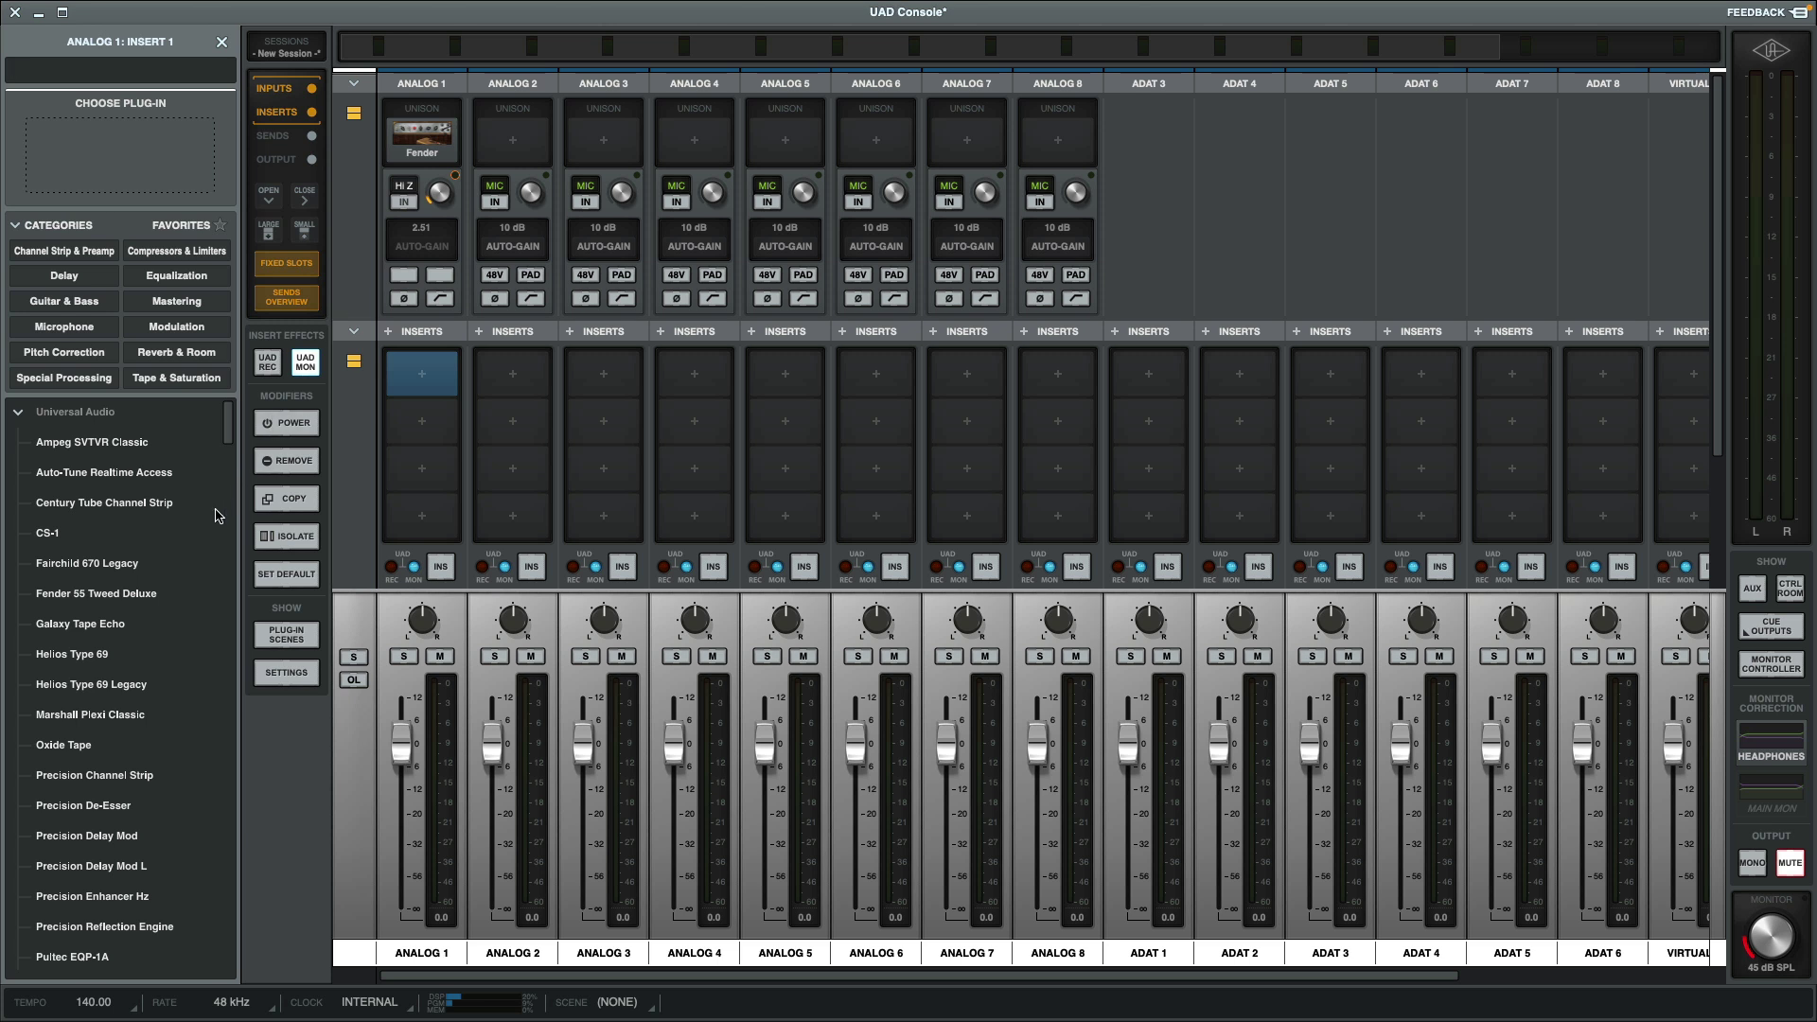
double_click(146, 625)
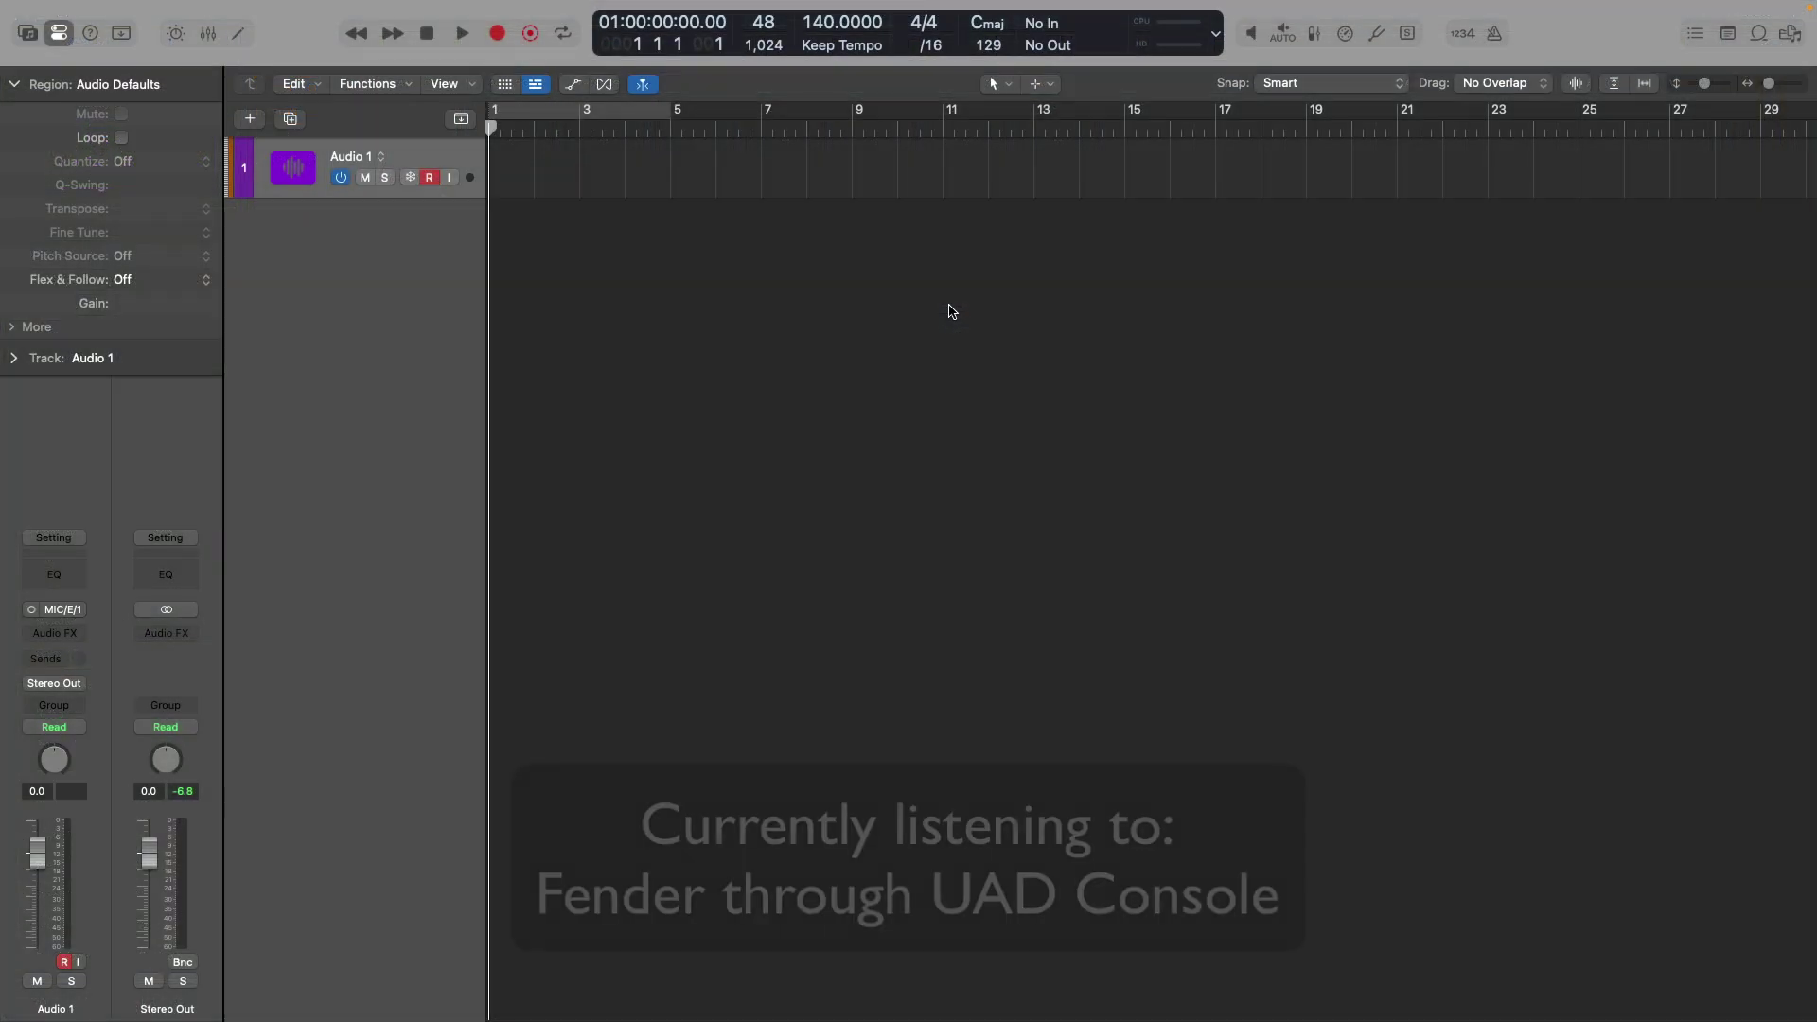
Record and play back take UAD Apollo x Logic Pro_1#17, then switch Analog 1's inserts to UAD REC
key(space)
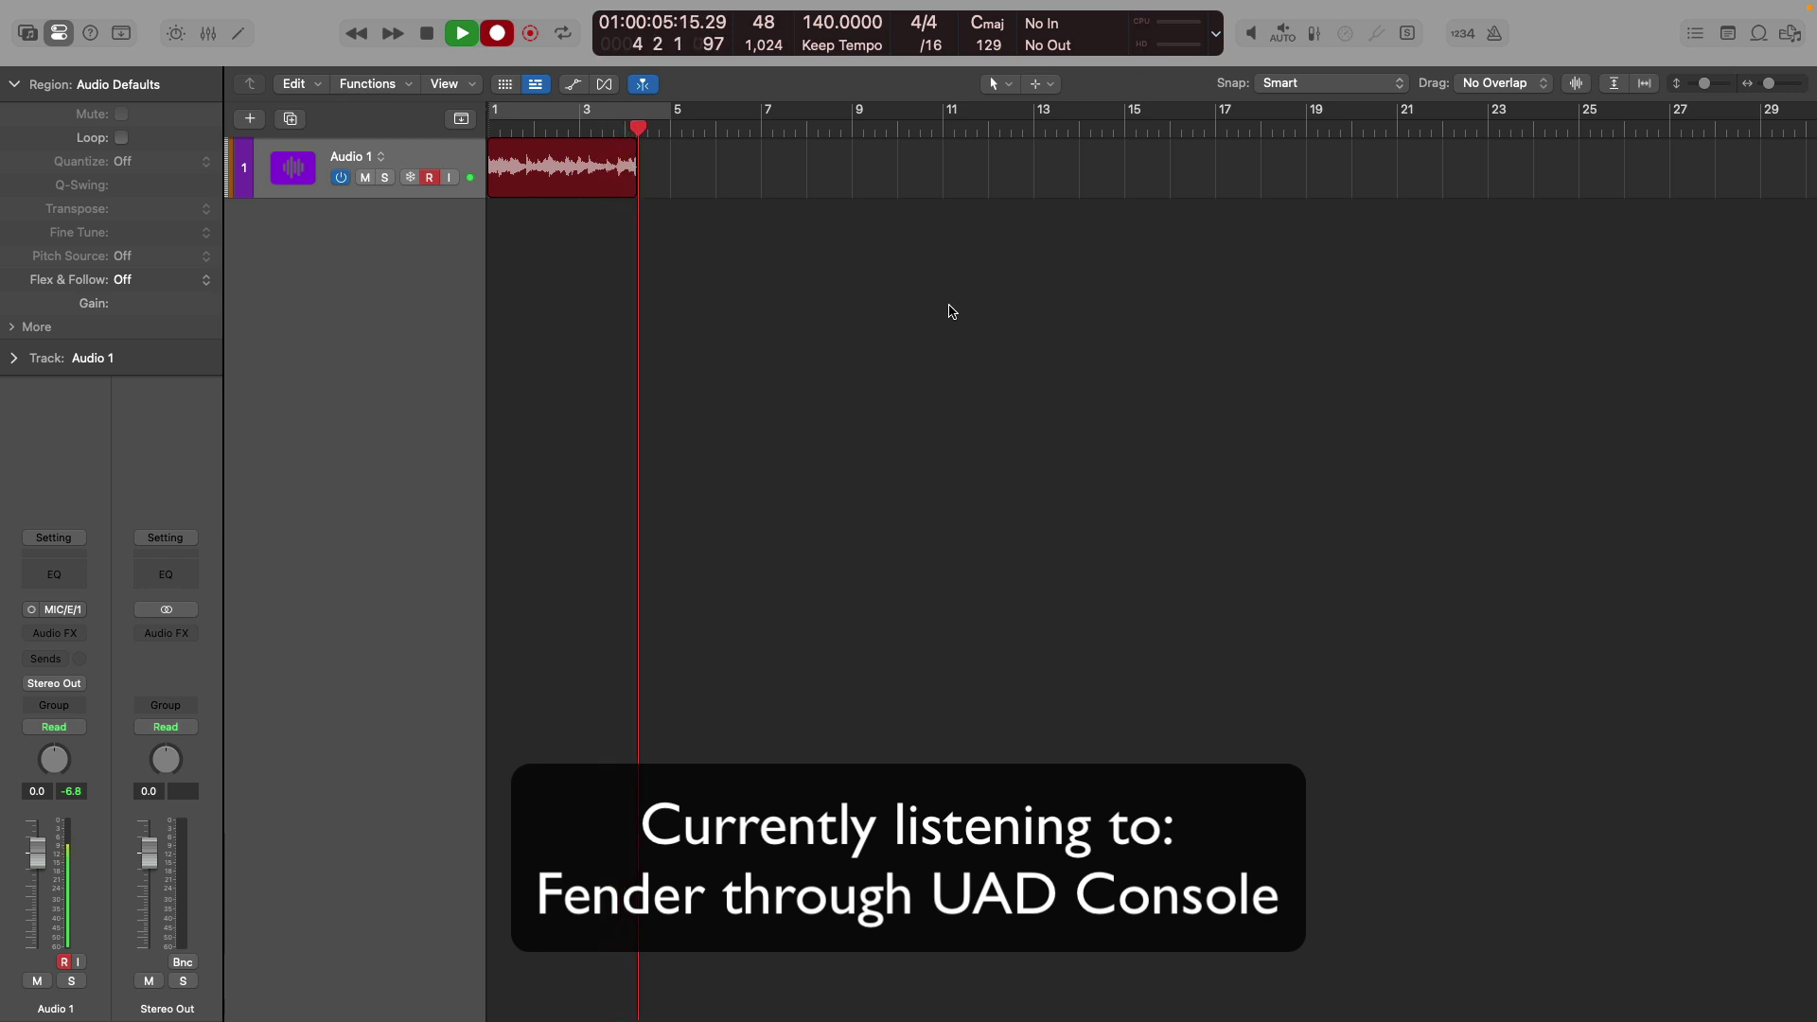
key(space)
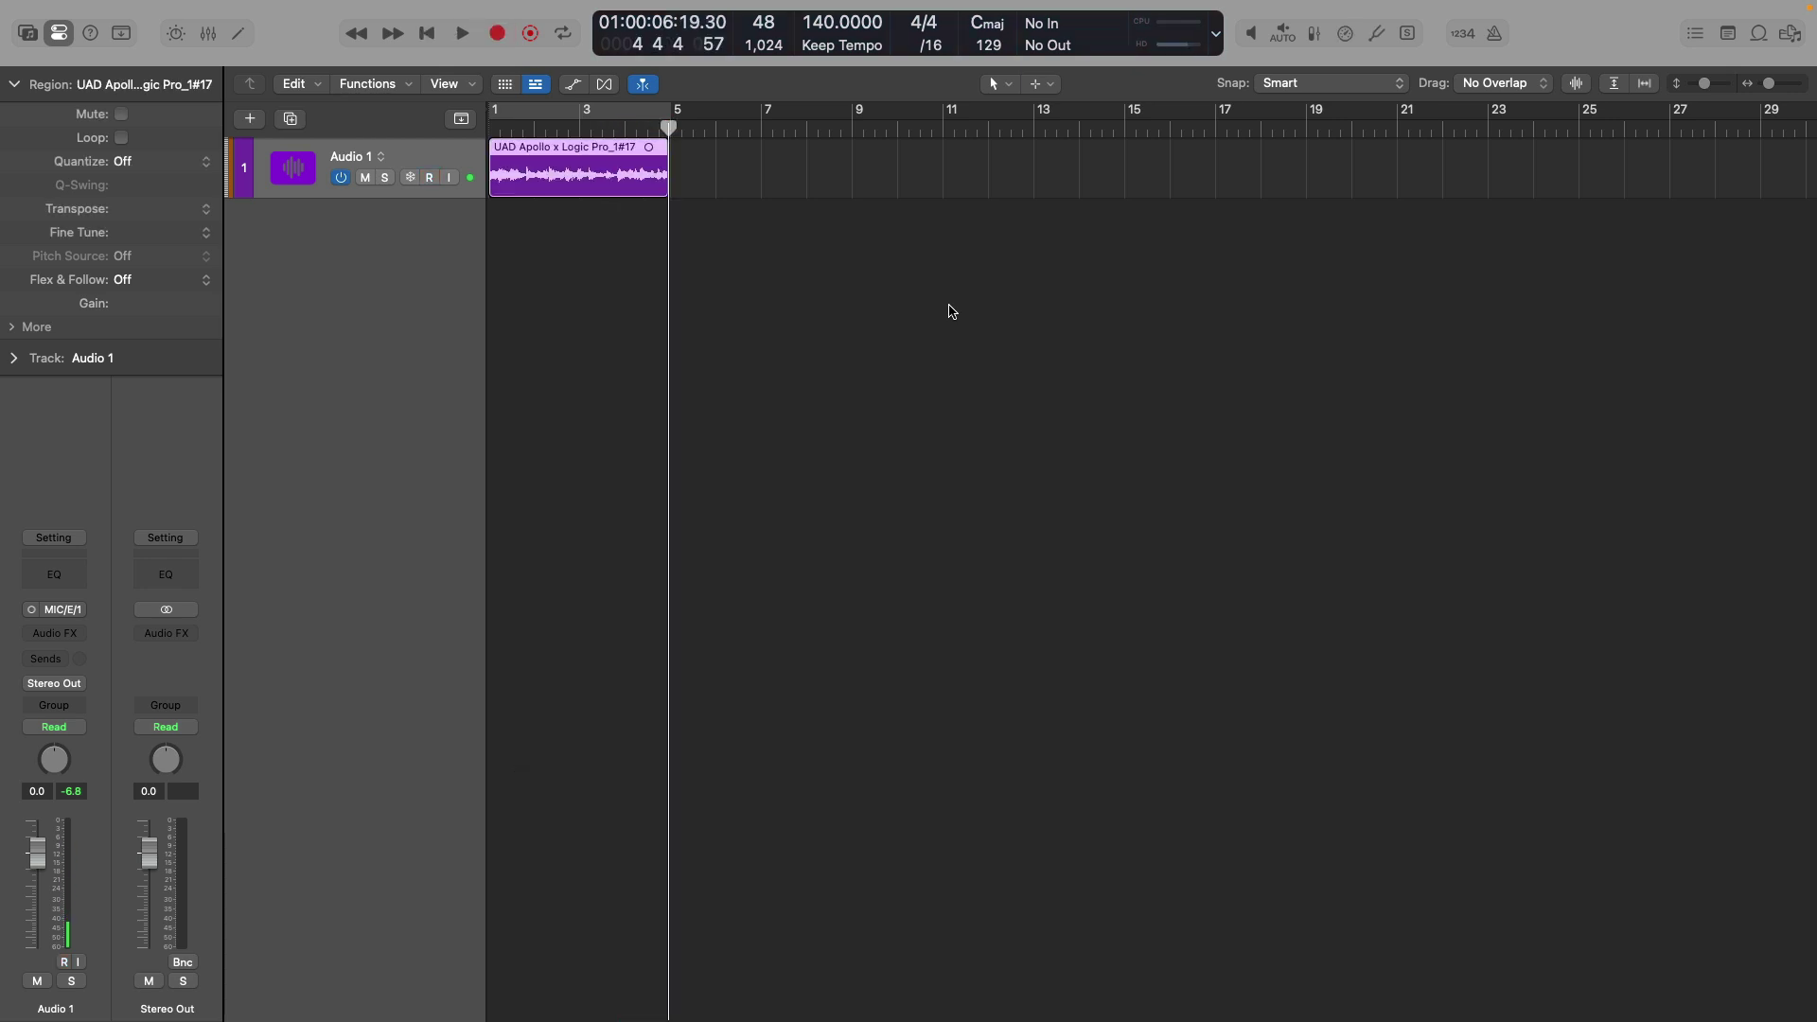
key(Return)
key(space)
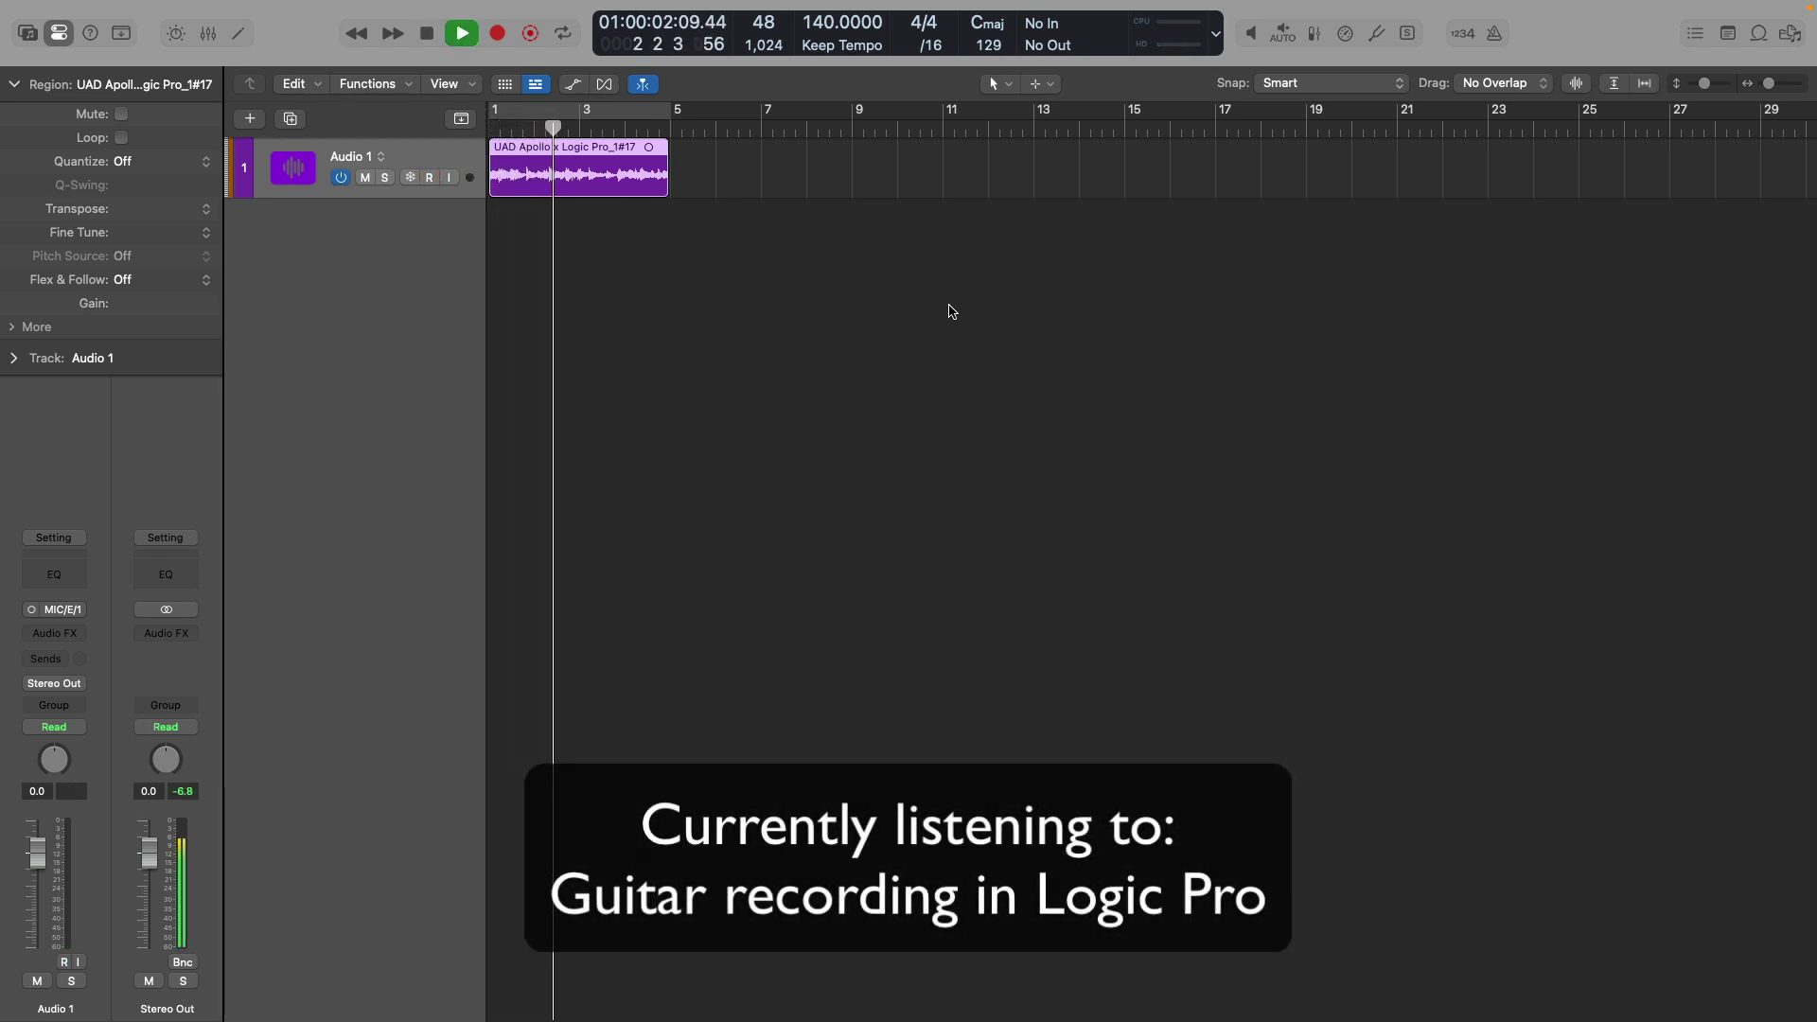
key(space)
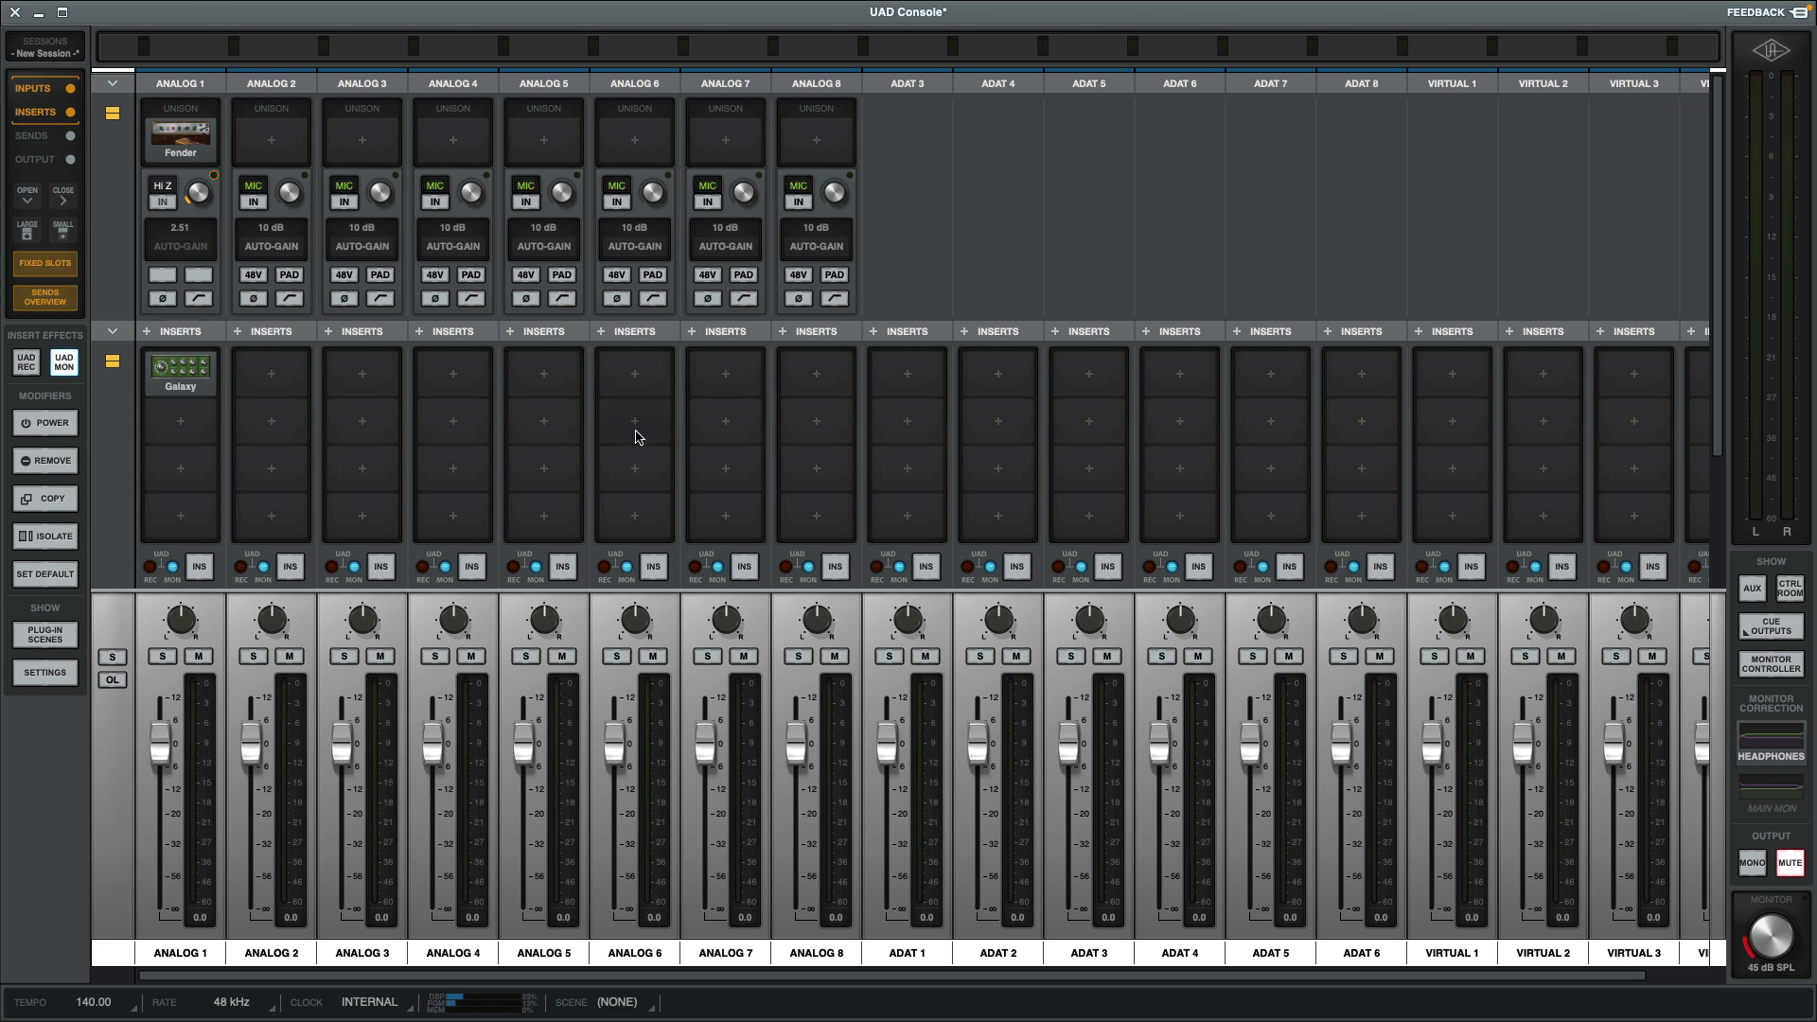
click(205, 565)
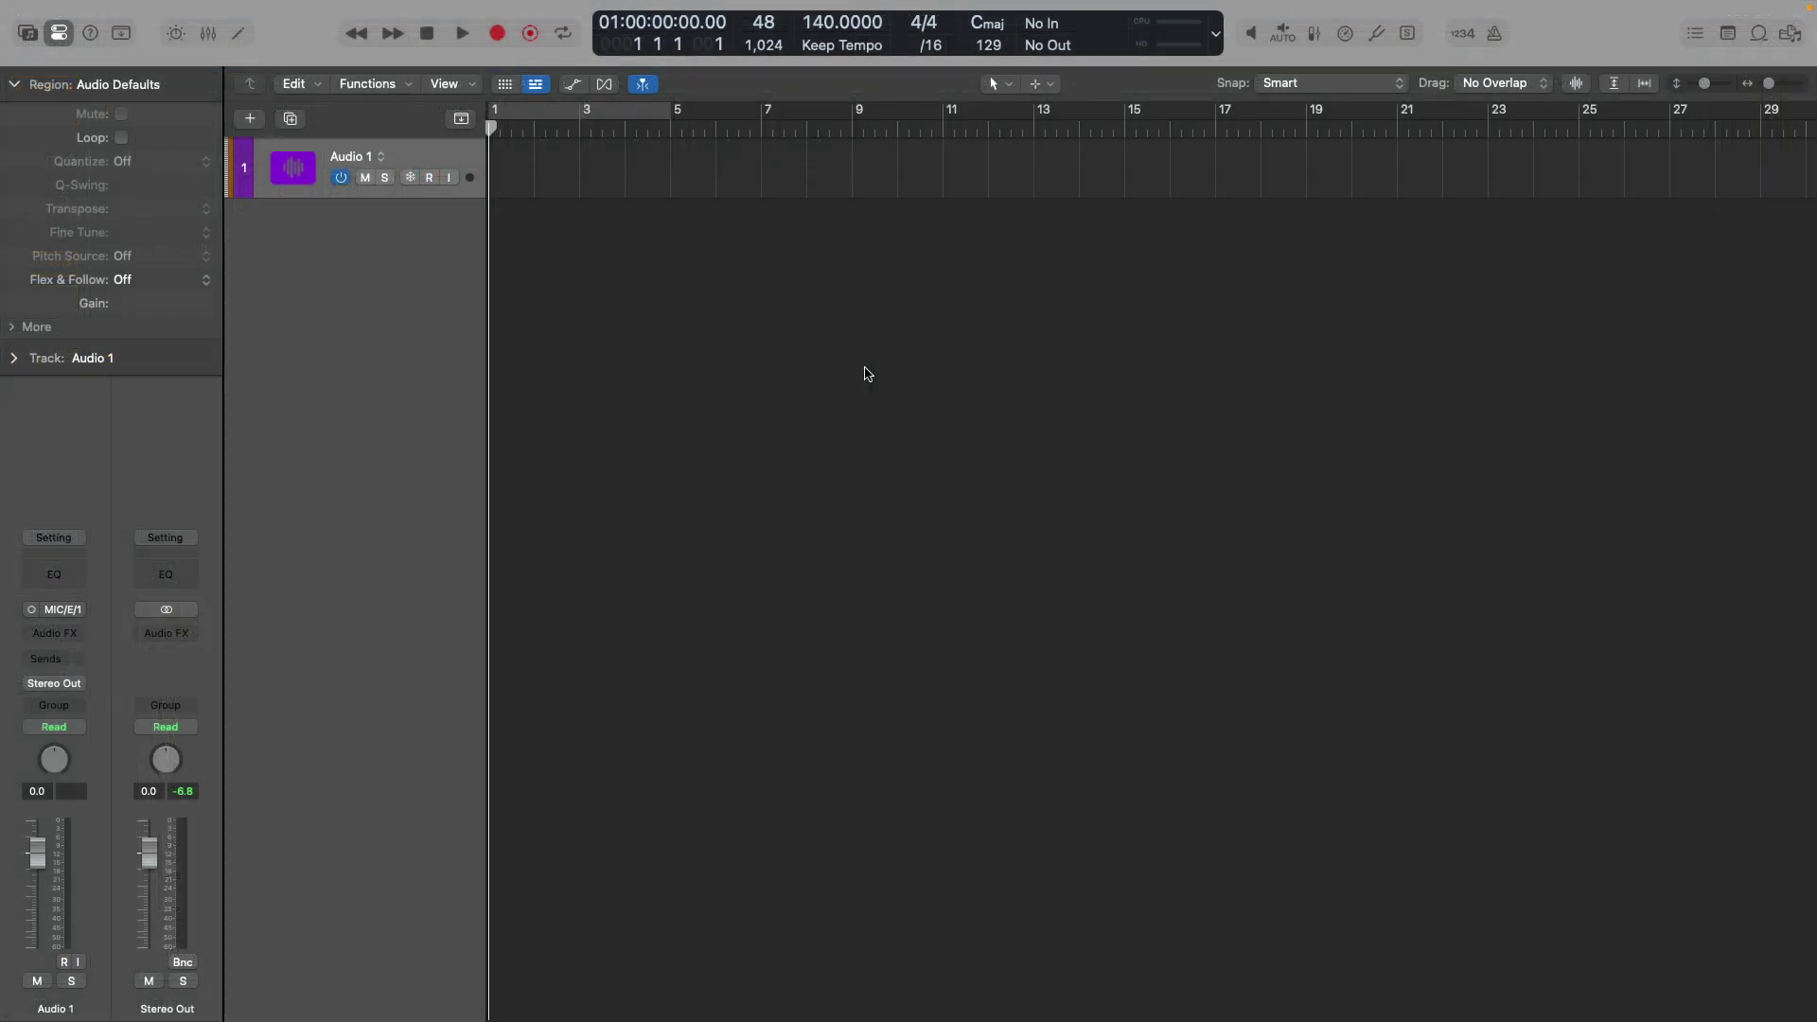
Record take UAD Apollo x Logic Pro_1#18 with printed echo, then play it back from bar 1
key(r)
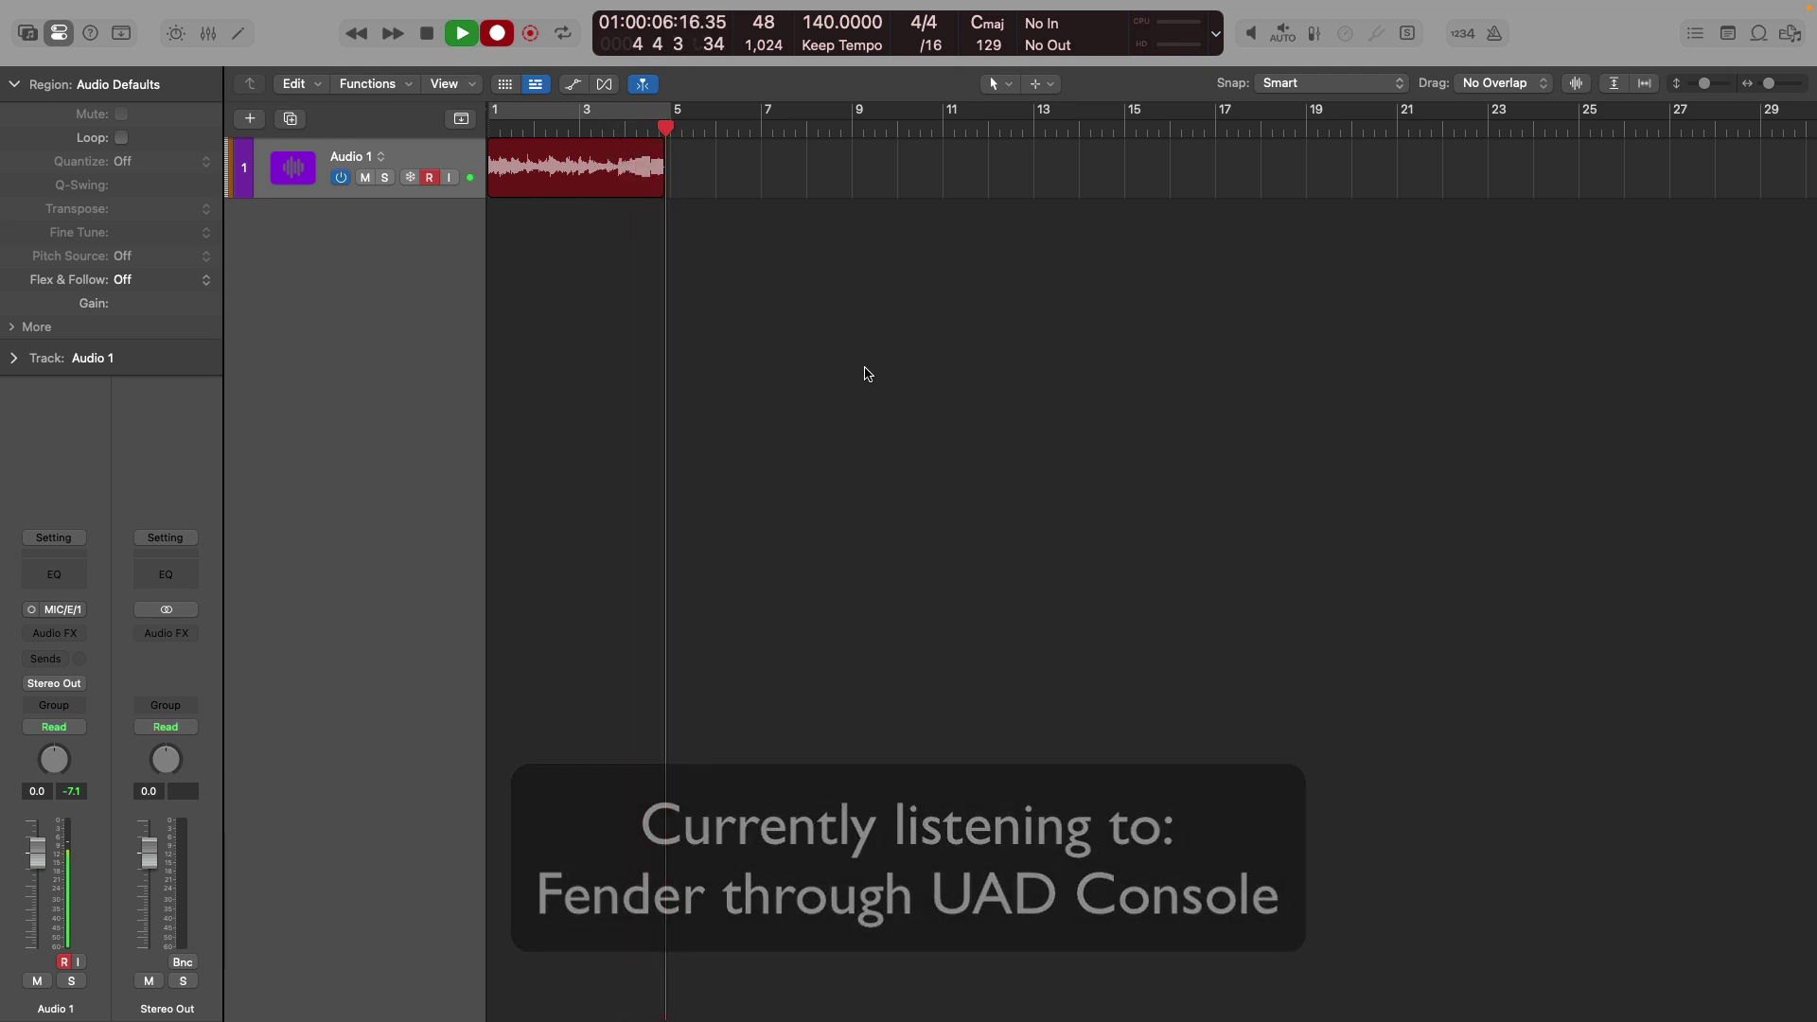
key(space)
key(Return)
key(space)
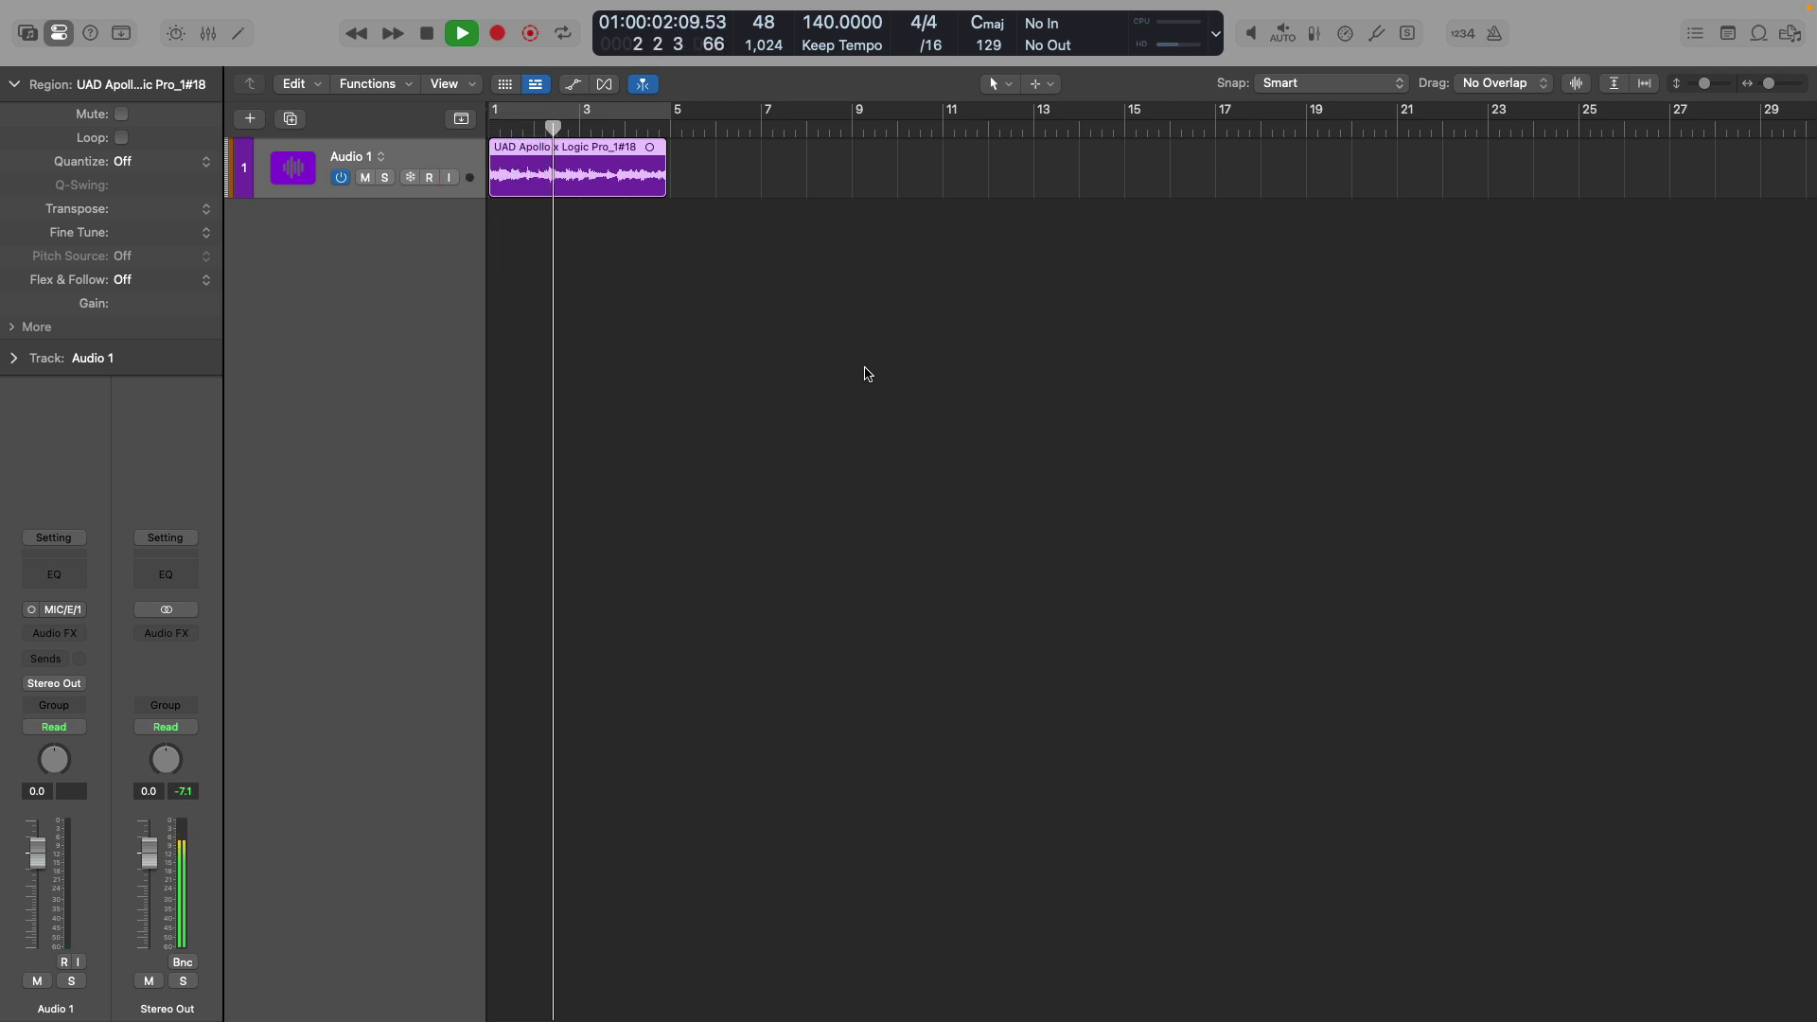
key(space)
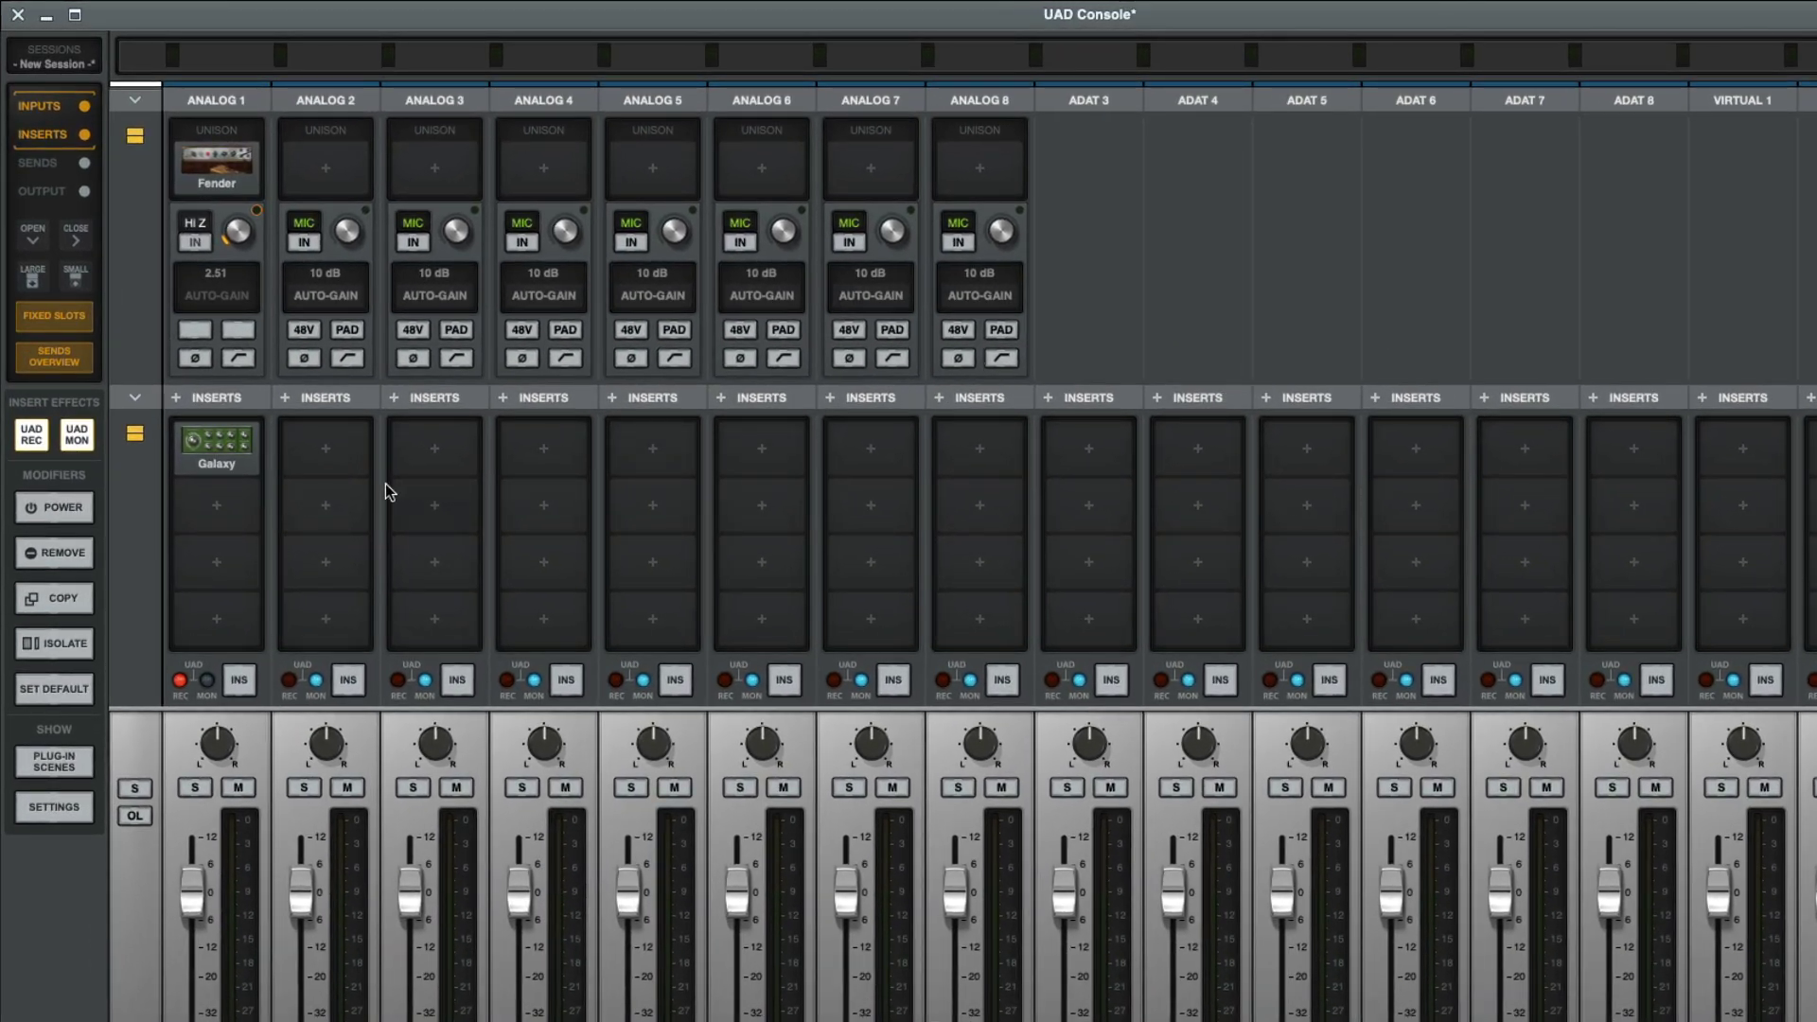
Switch the Galaxy Tape Echo insert on and briefly open its plug-in window
click(245, 469)
click(217, 466)
click(218, 466)
Swap the echo for Precision Delay Mod, then remove it so the insert is empty
click(217, 465)
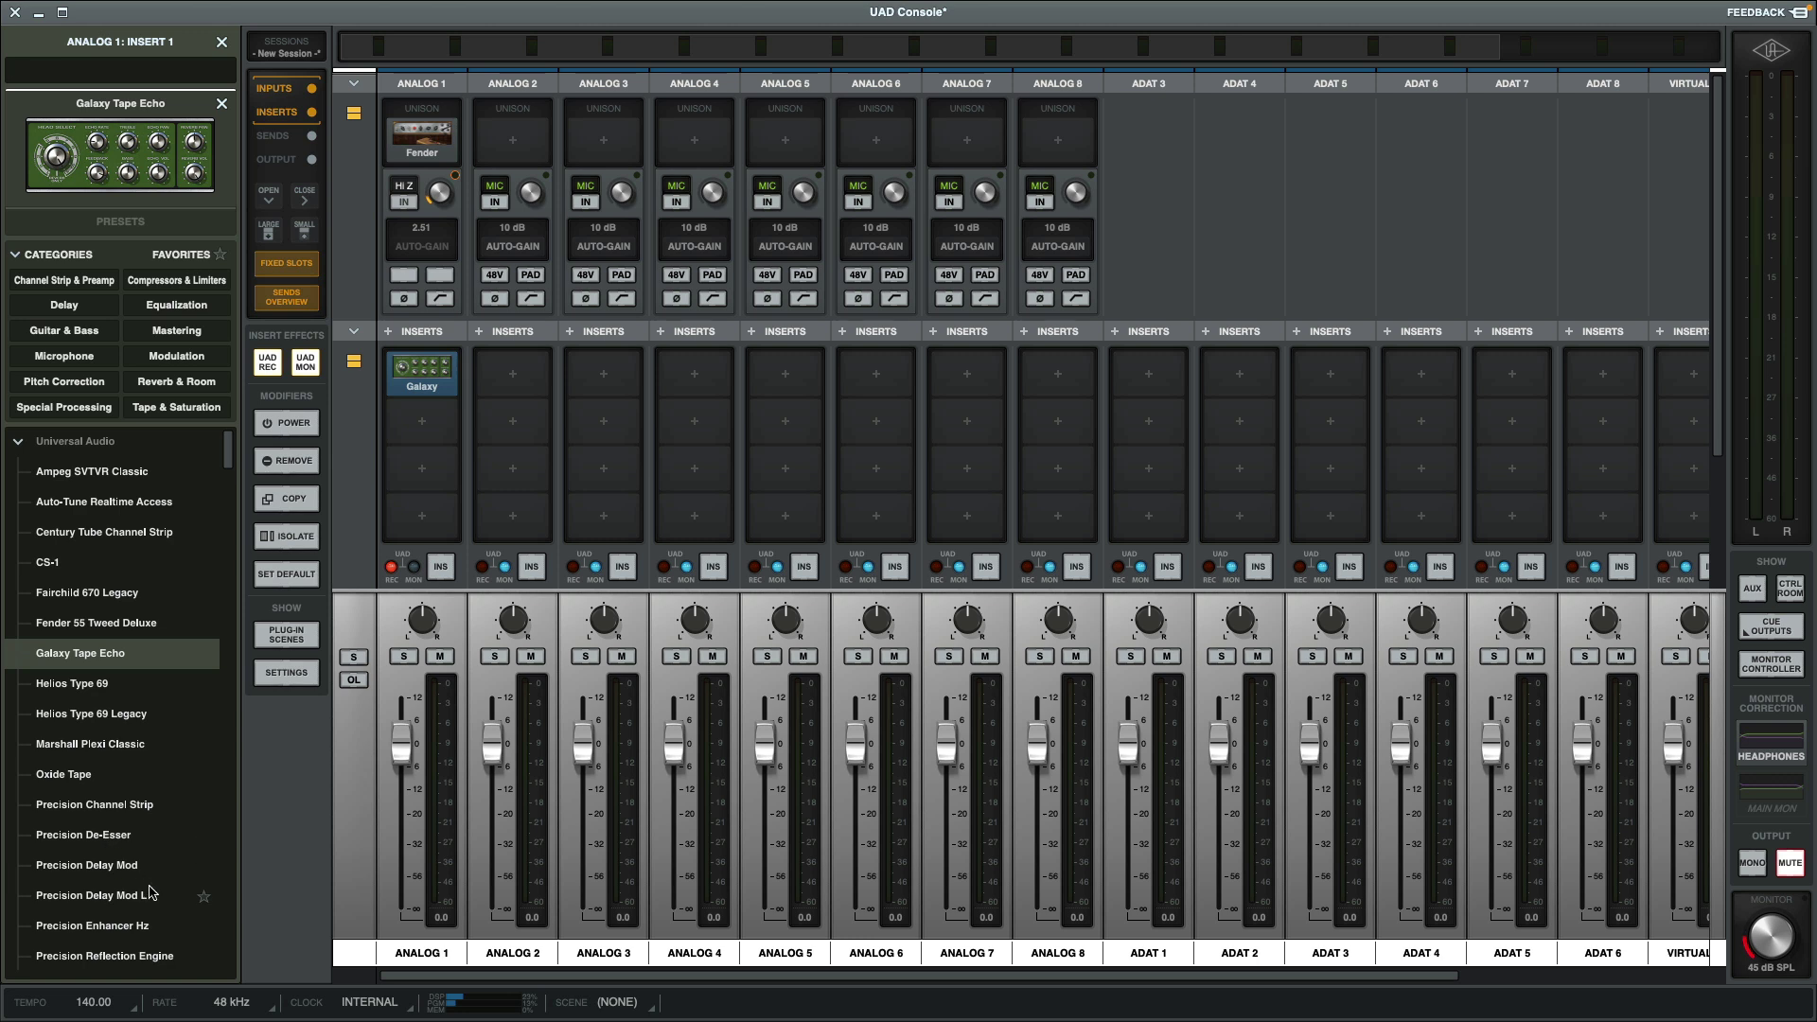
click(136, 867)
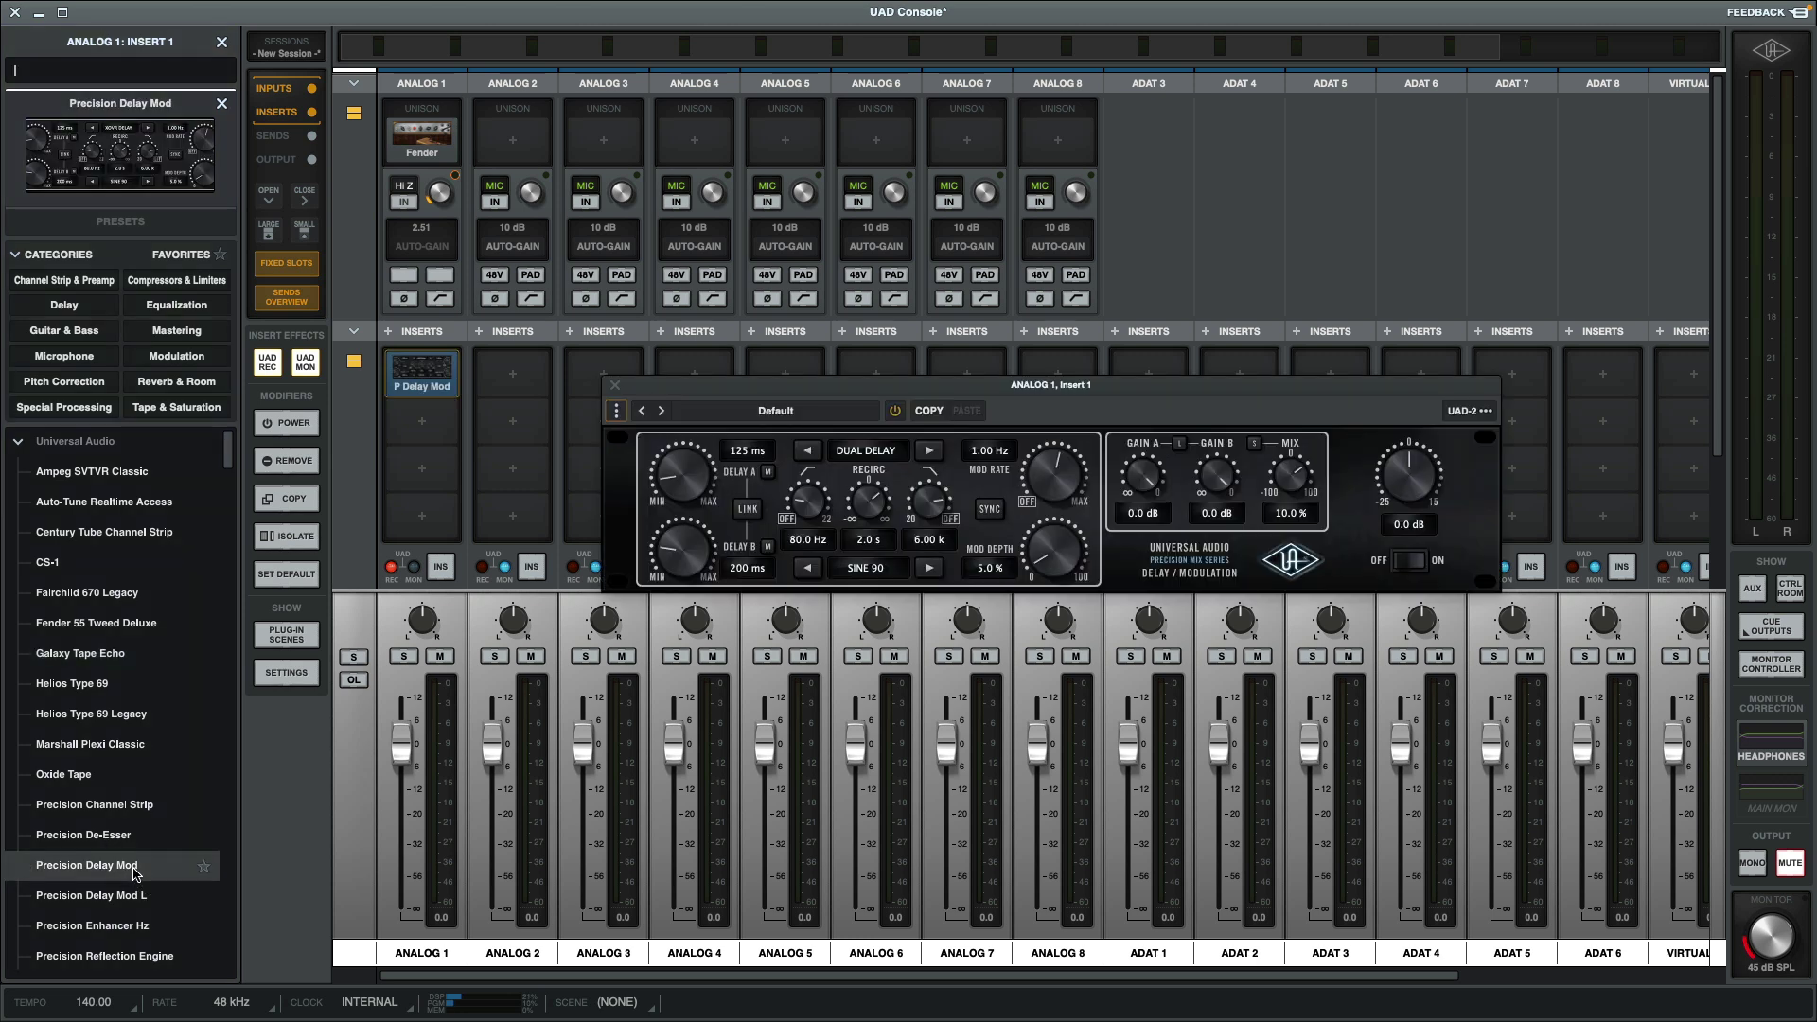
right_click(423, 375)
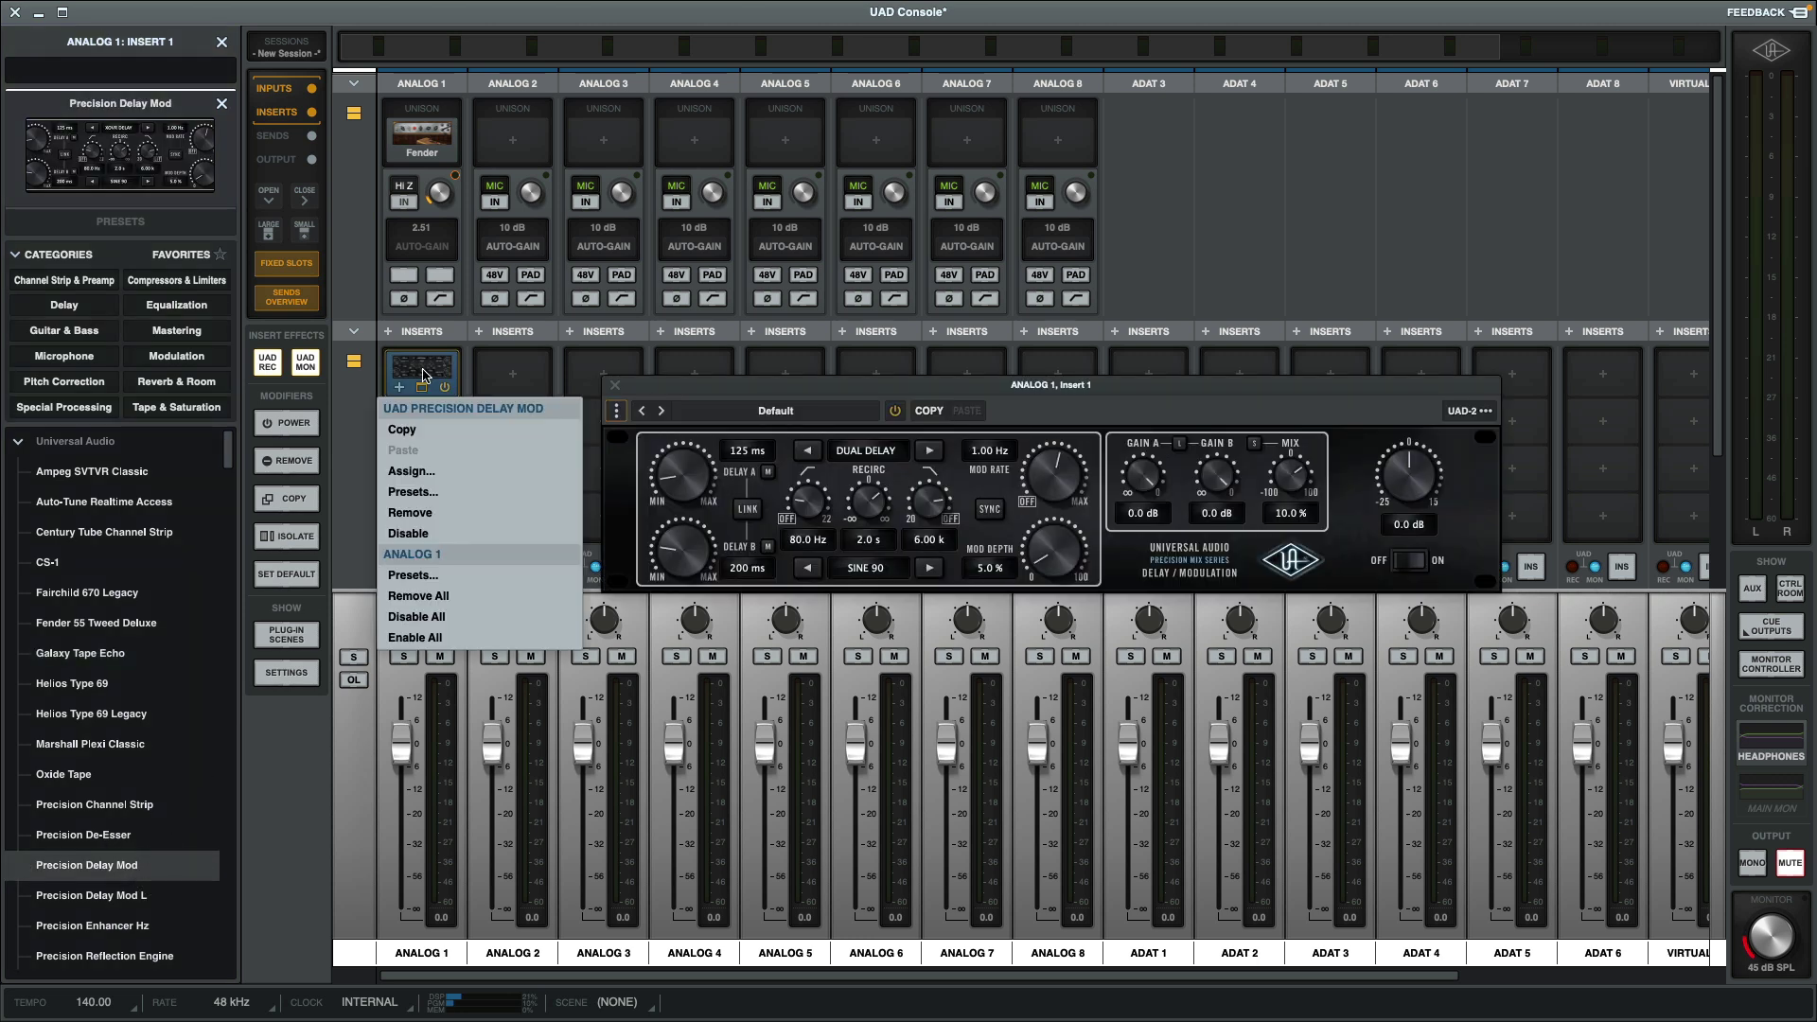
click(443, 512)
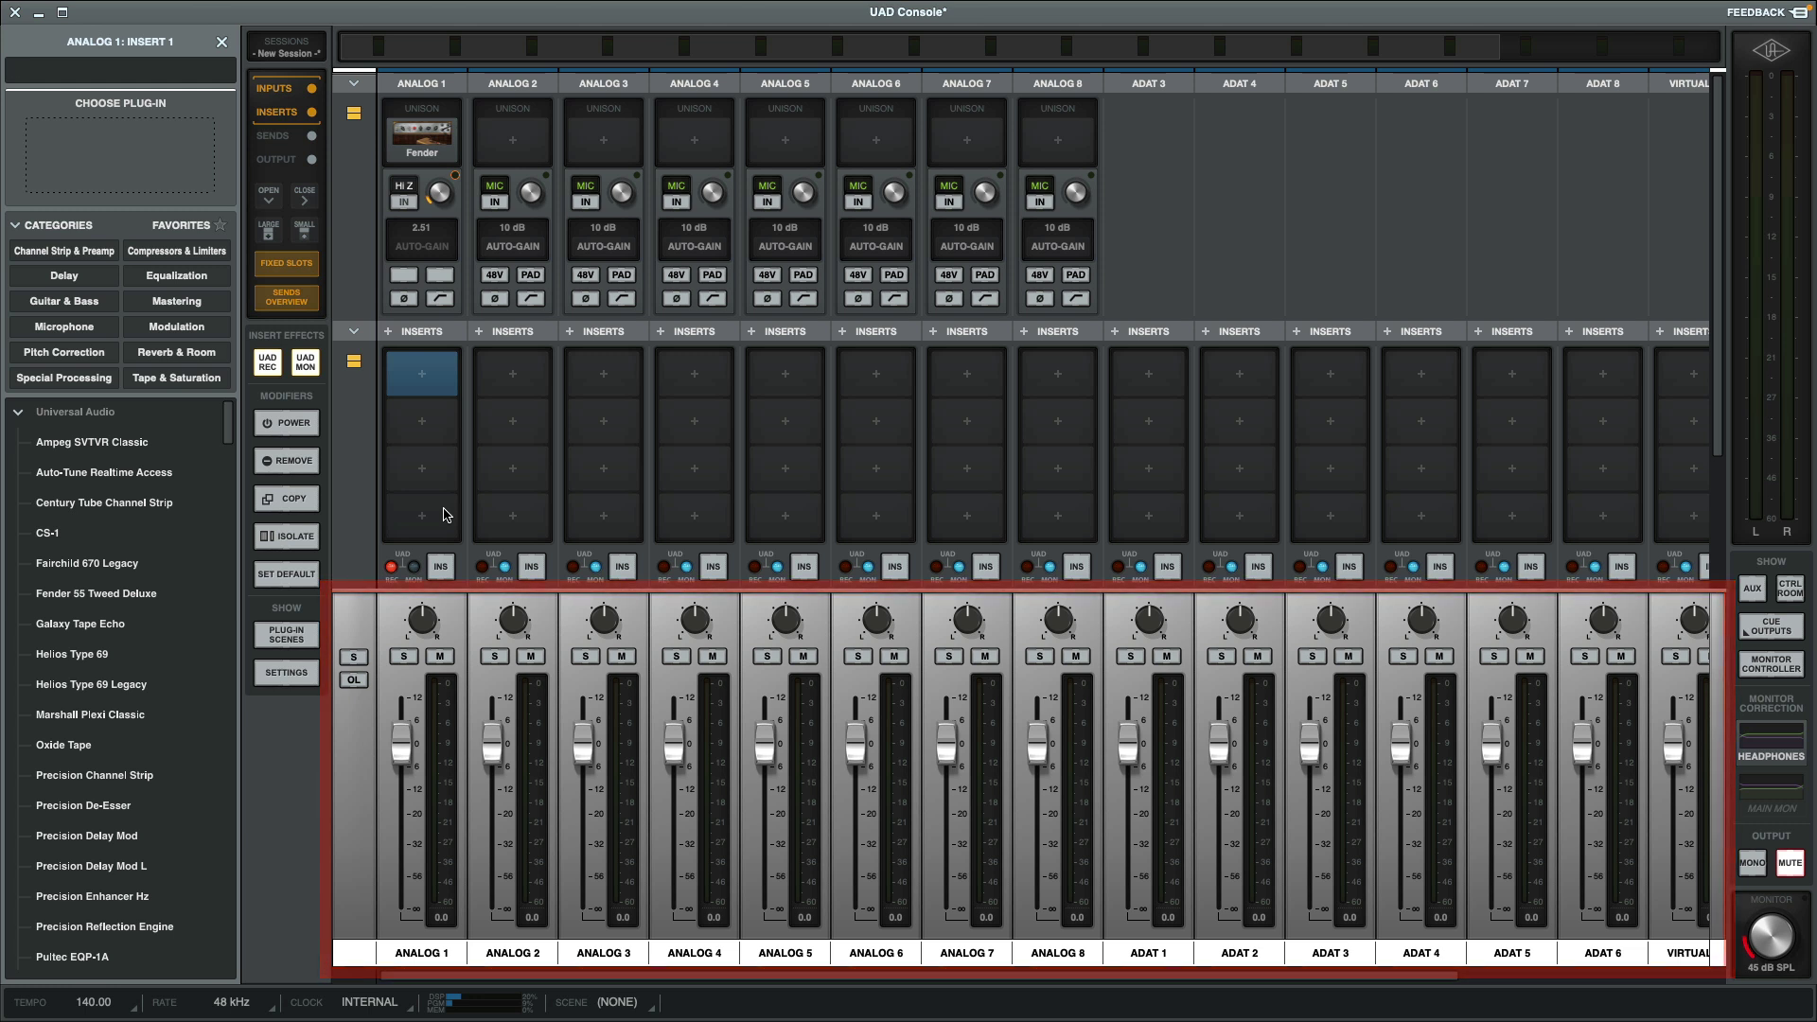
Set Analog 1 to UAD MON, pan it left and lower its fader to -5.4 dB
click(440, 566)
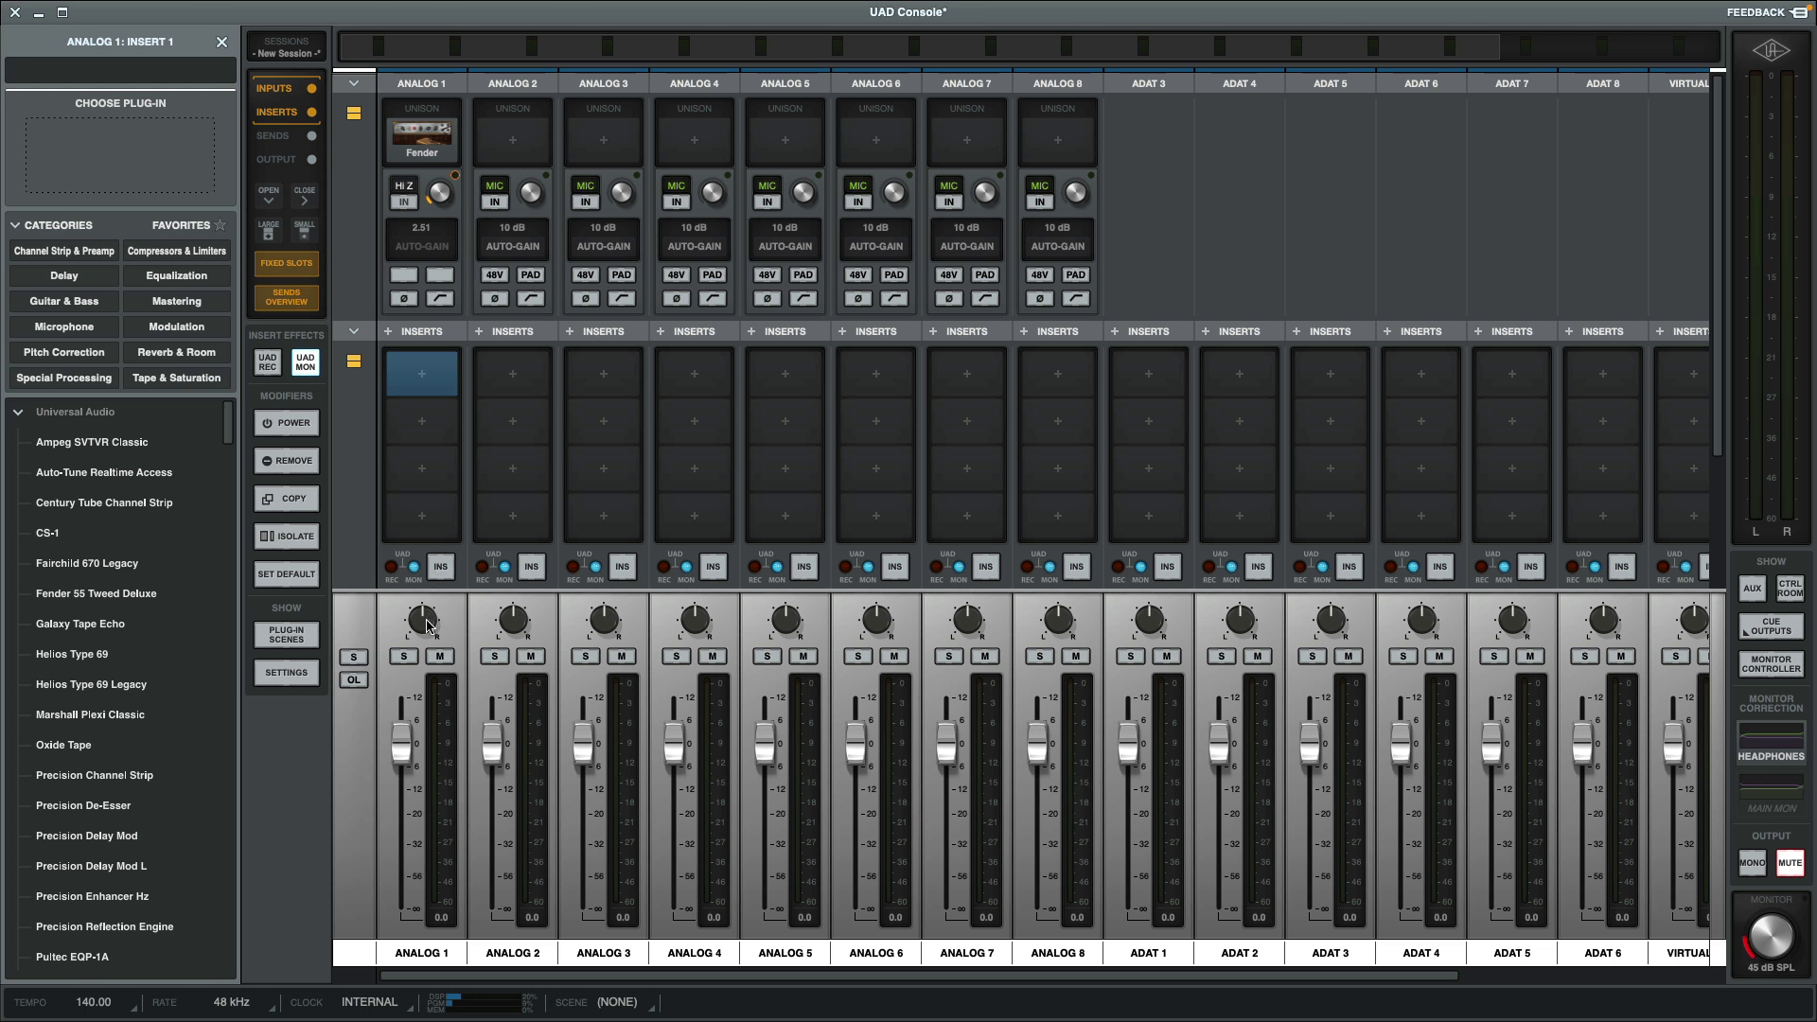
drag(422, 620, 426, 660)
drag(398, 742, 493, 732)
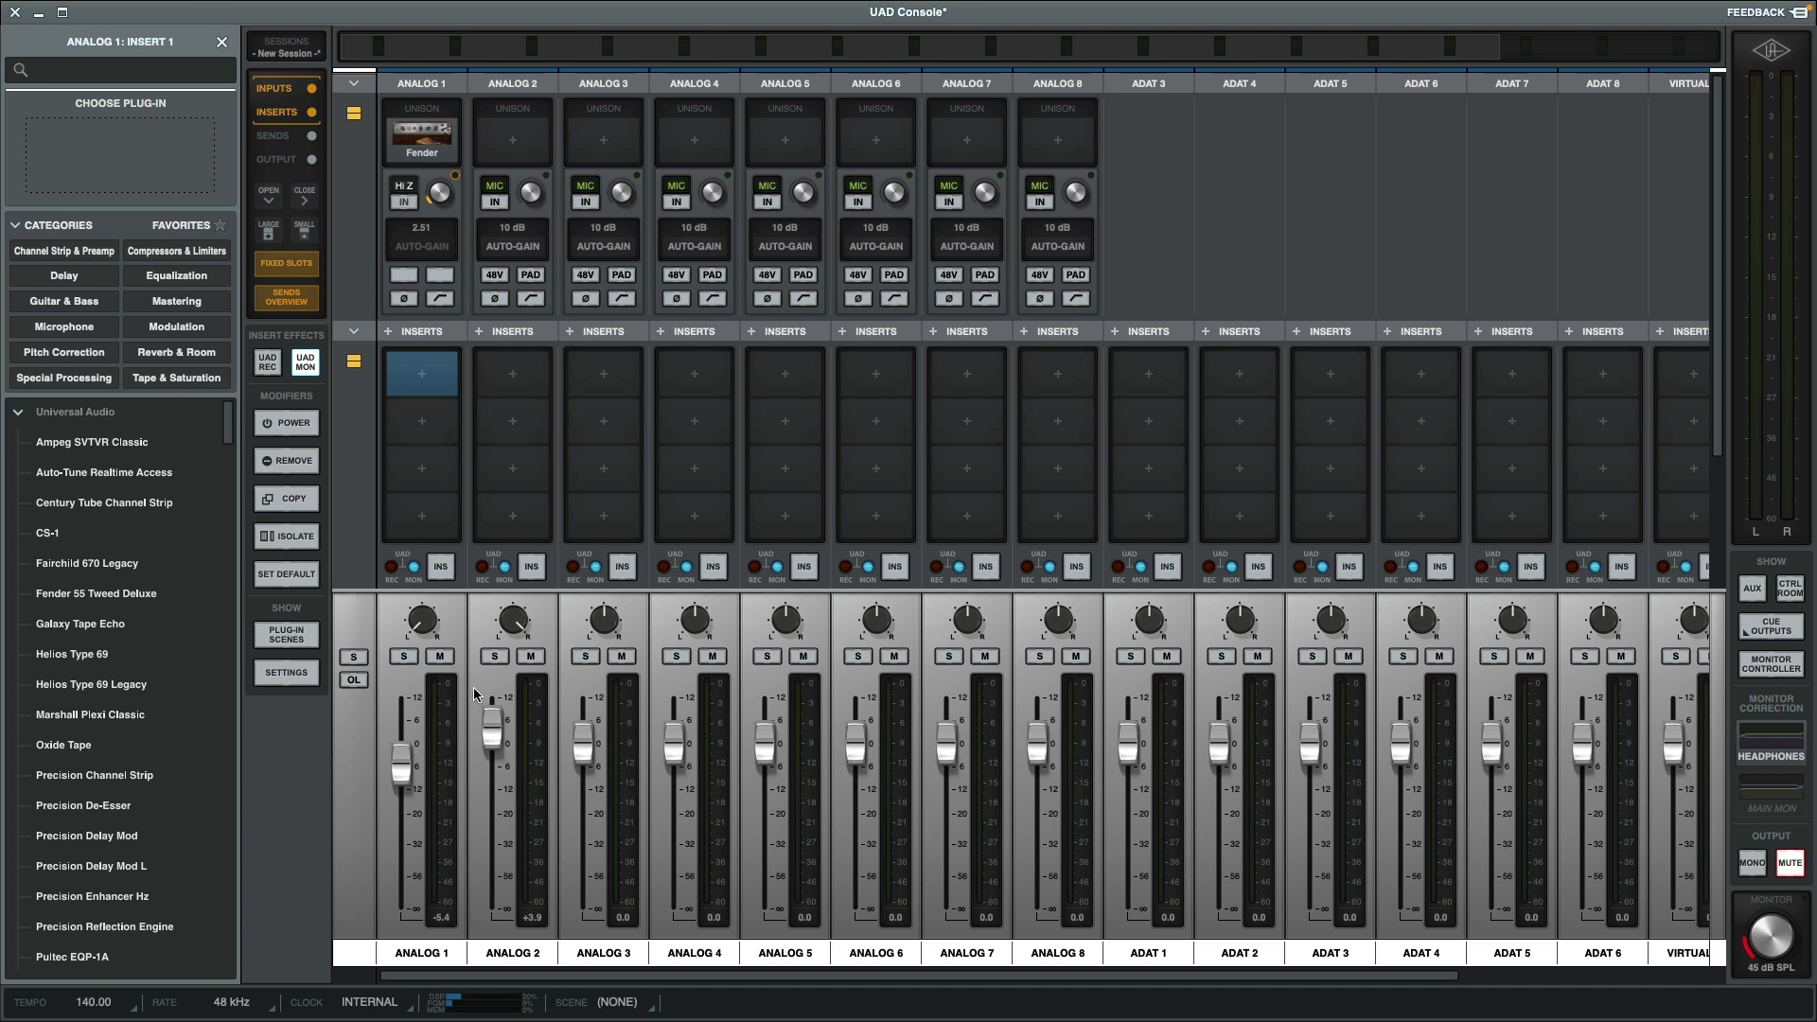
Check the balance by soloing Analog 1 and toggling mute on Analog 2
click(410, 660)
click(410, 659)
click(533, 656)
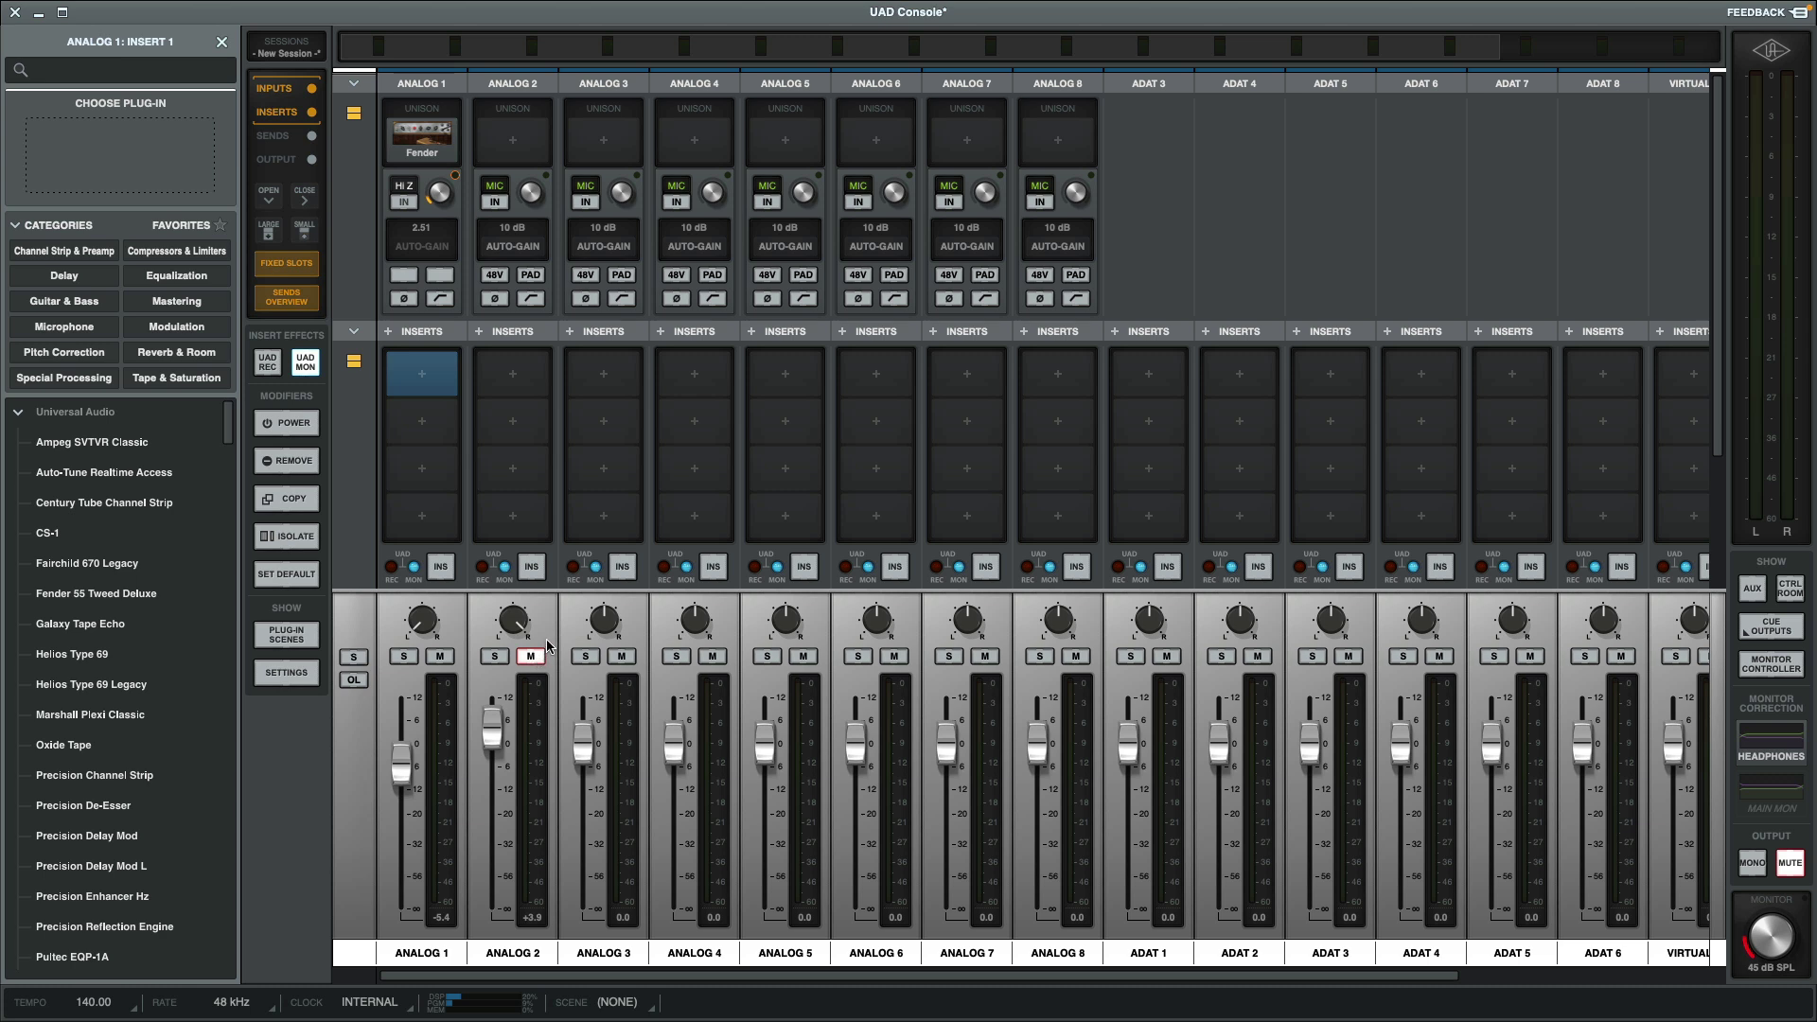
click(541, 657)
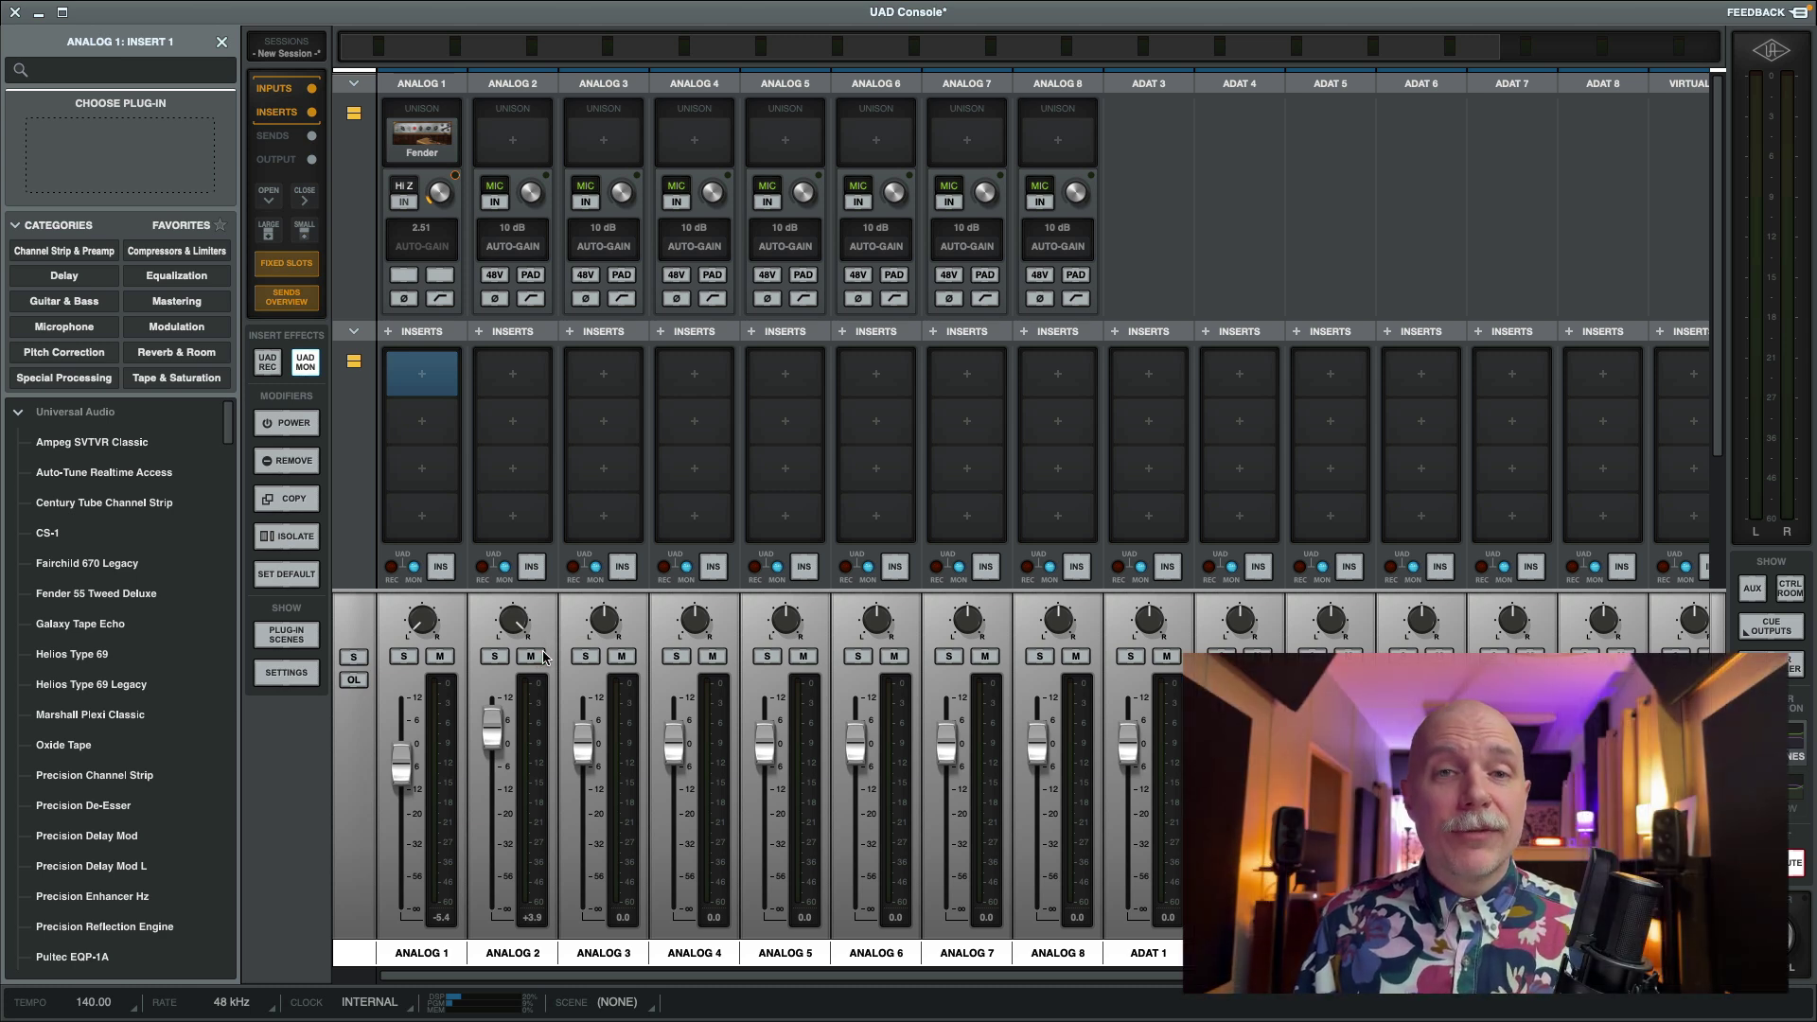